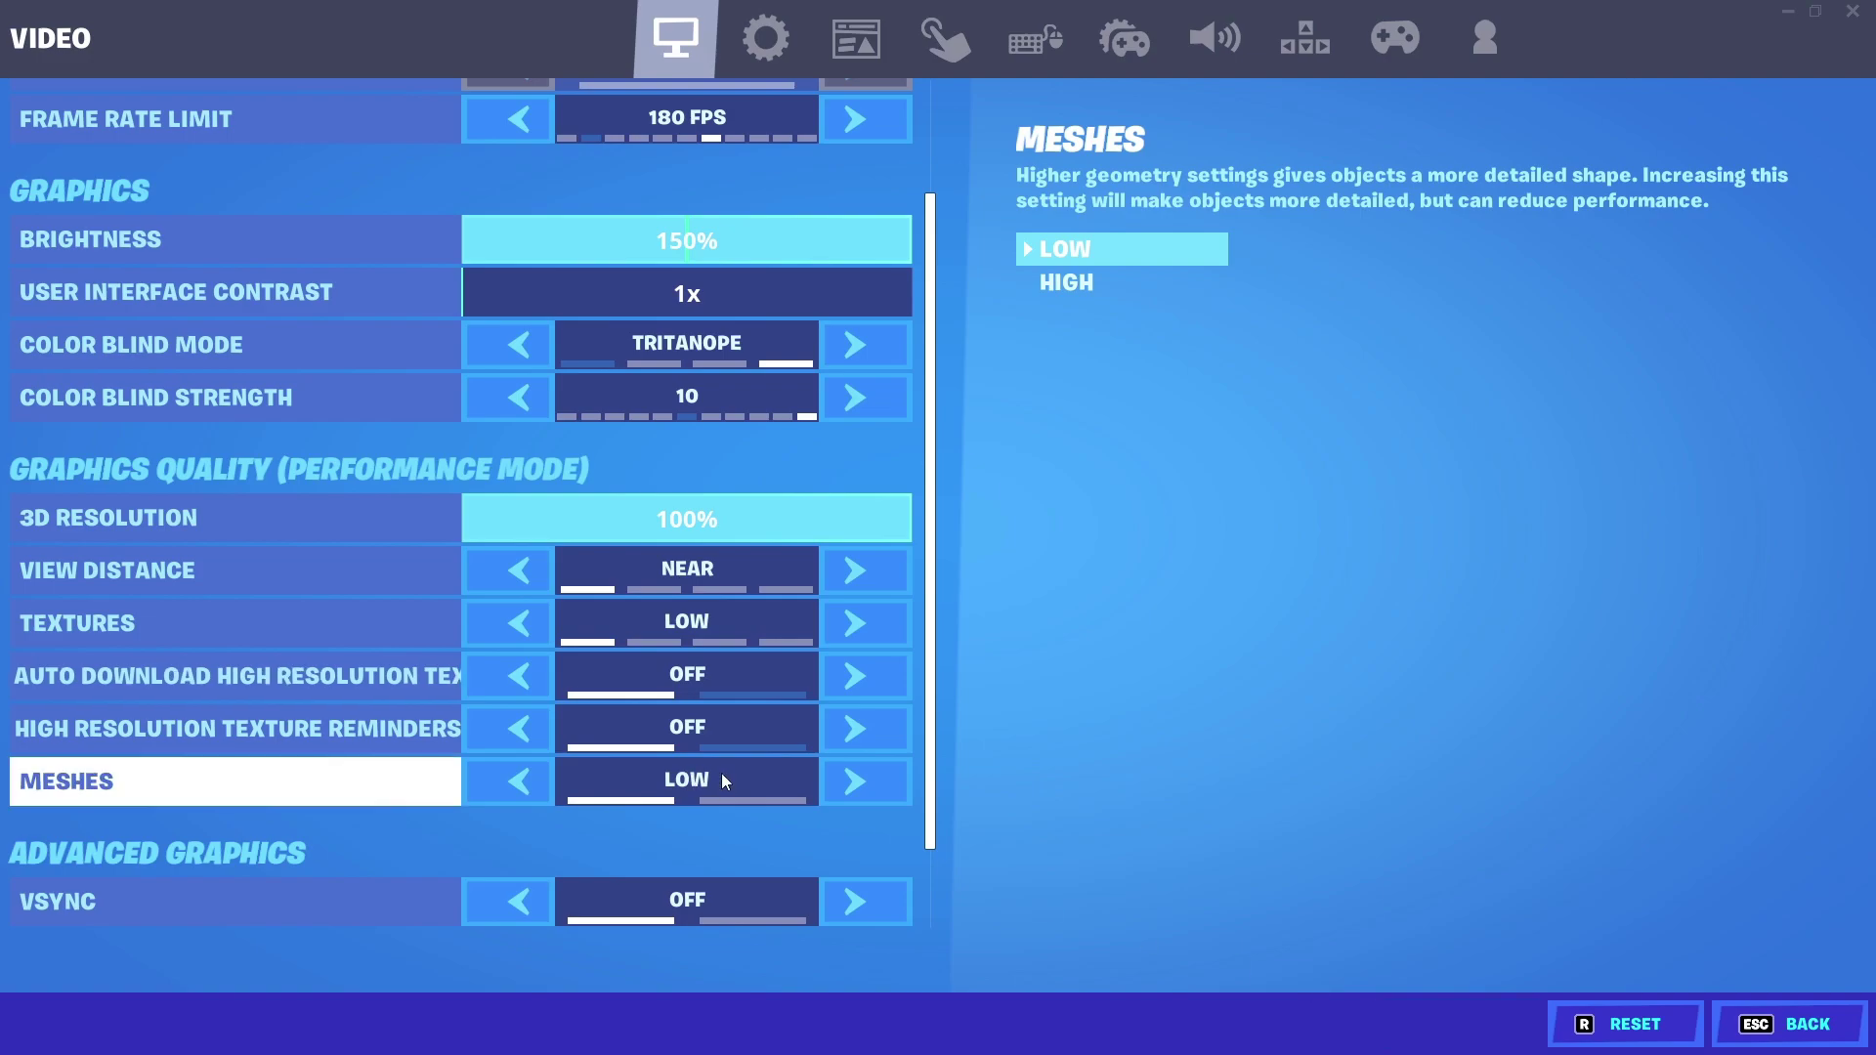
Review the remaining Fortnite video settings down to Rendering Mode, and the Game settings down to the Replays options
{"action": "scroll", "coordinate": [415, 691], "scroll_direction": "down", "scroll_amount": 1}
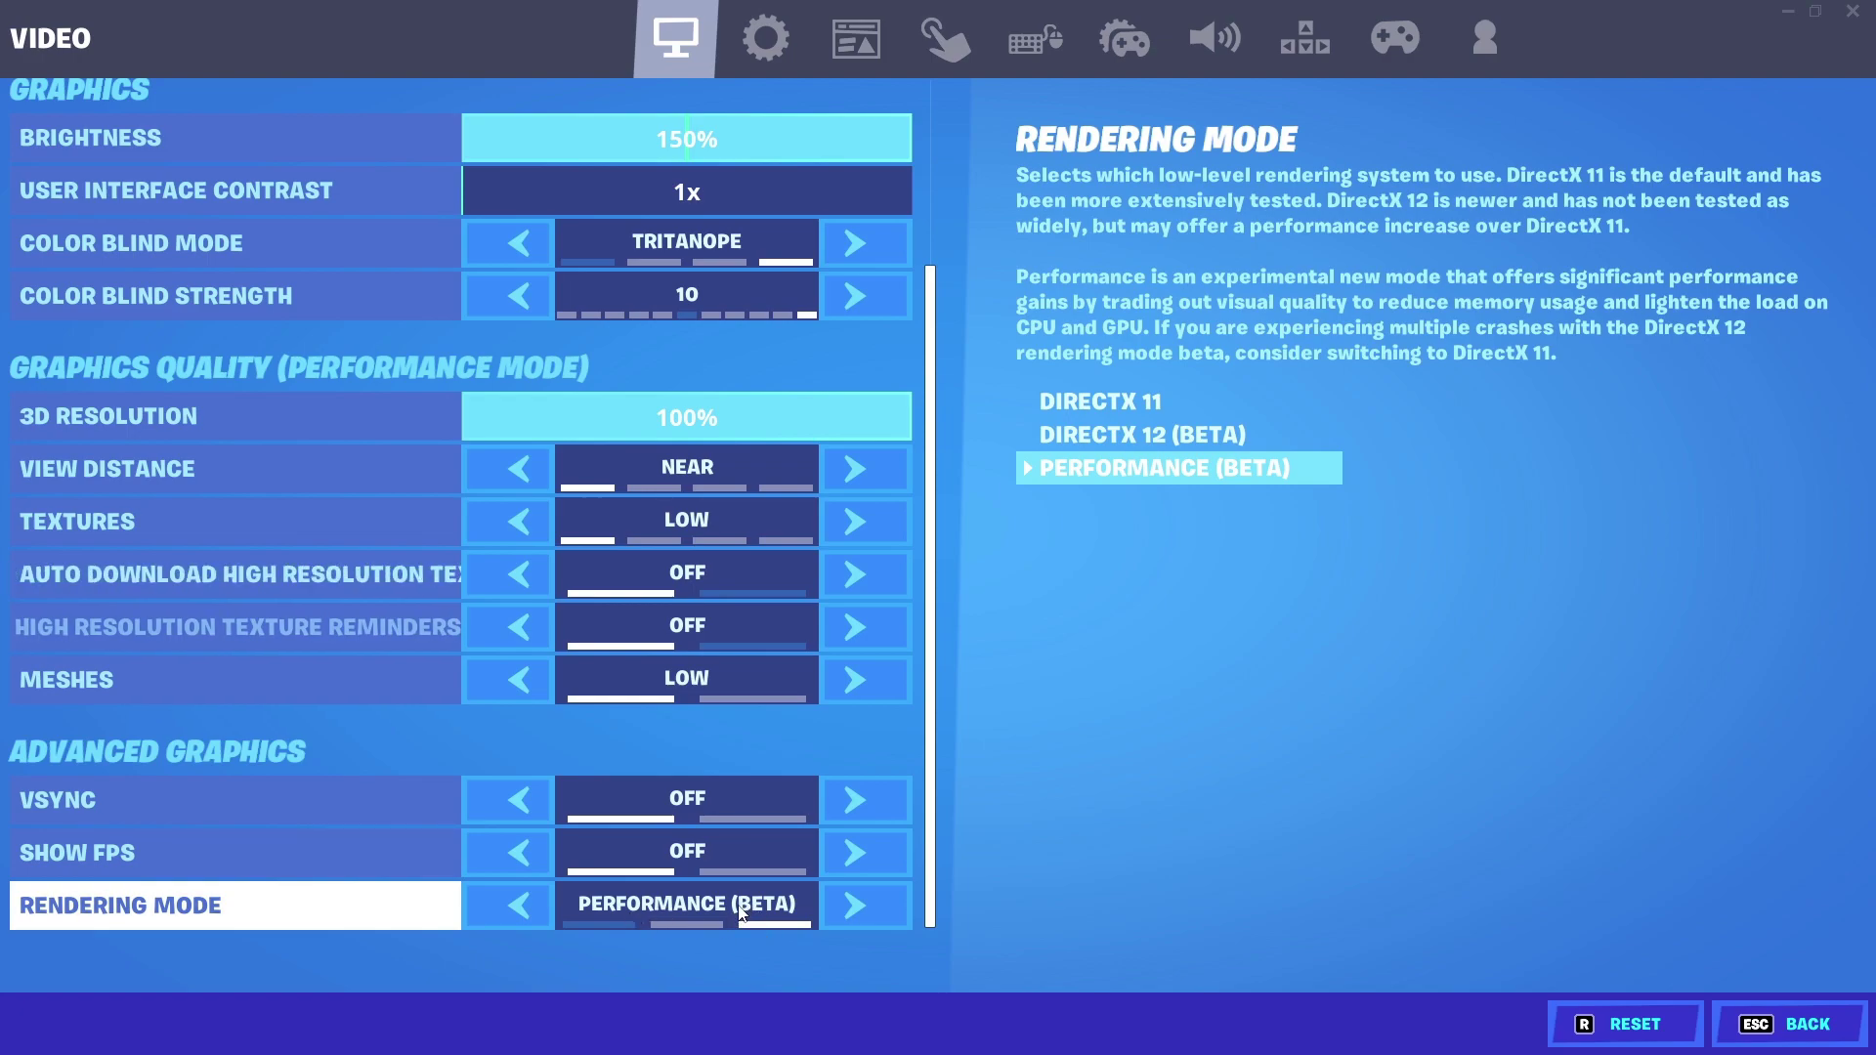
{"action": "left_click", "coordinate": [774, 63]}
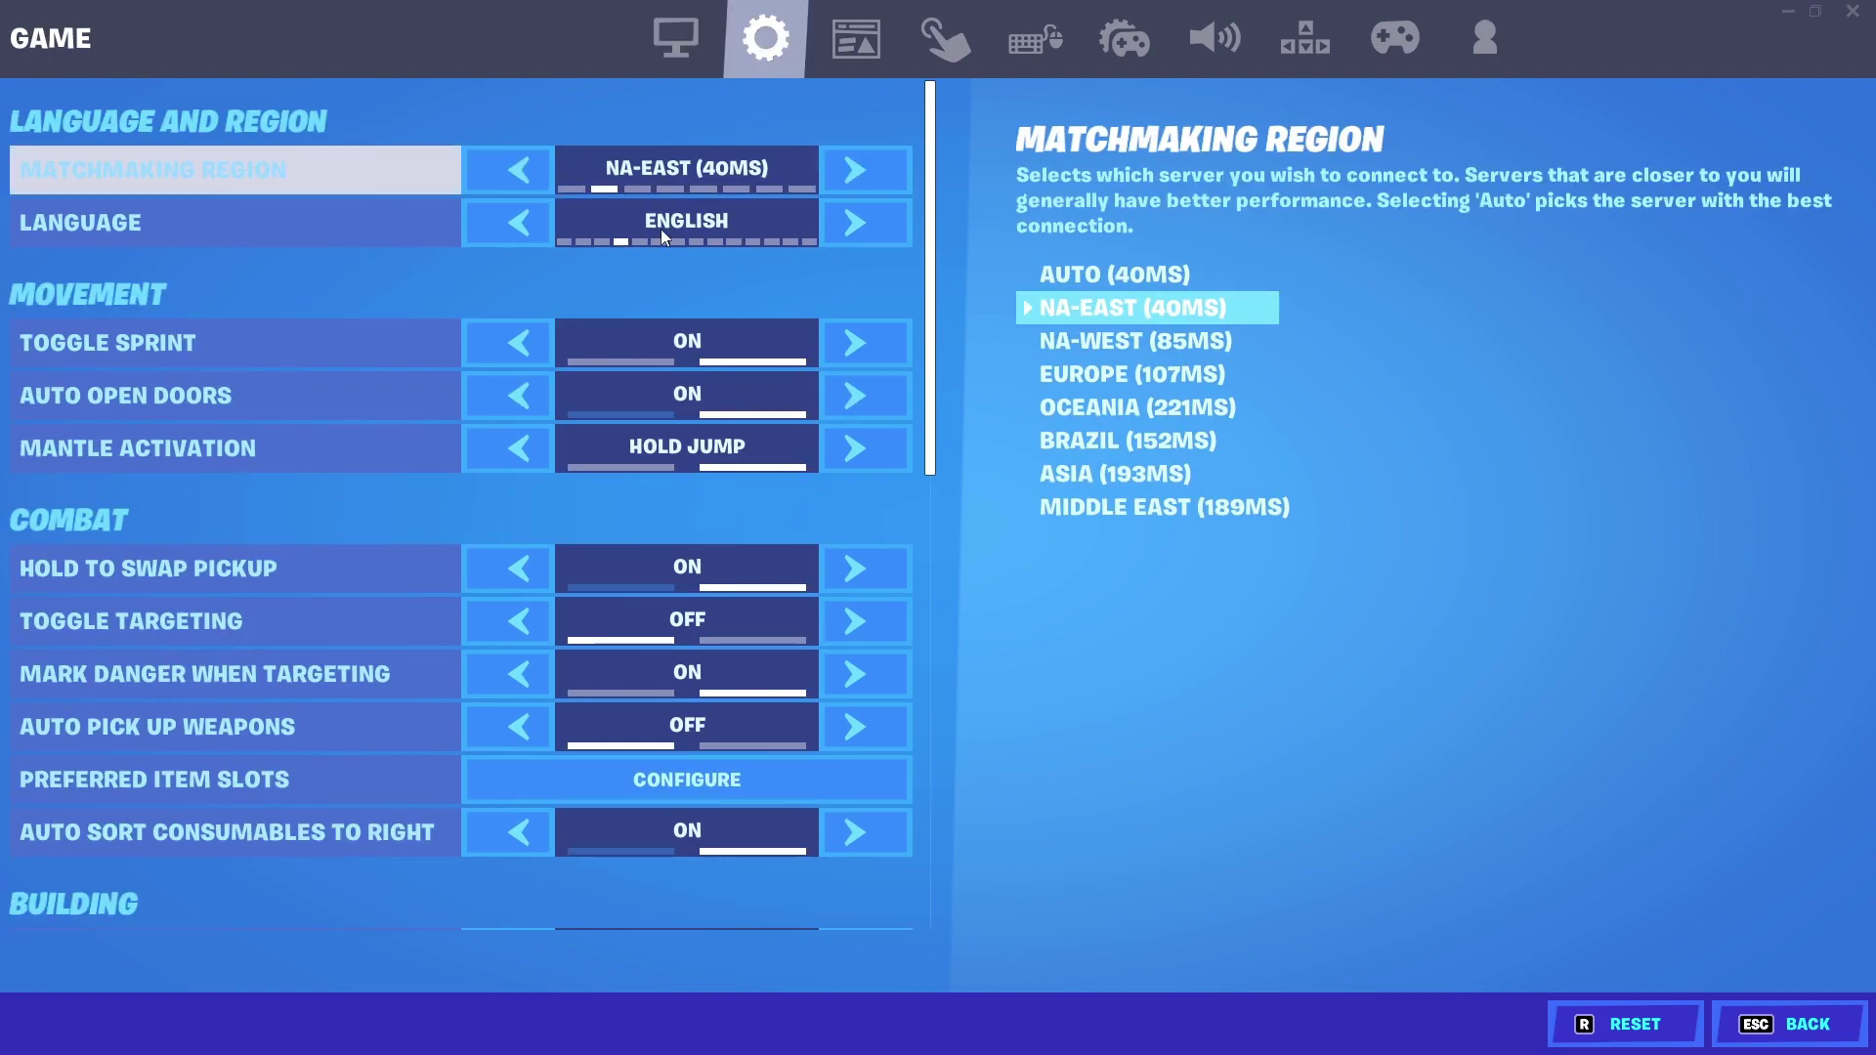
{"action": "scroll", "coordinate": [922, 272], "scroll_direction": "down", "scroll_amount": 3}
{"action": "scroll", "coordinate": [923, 272], "scroll_direction": "down", "scroll_amount": 5}
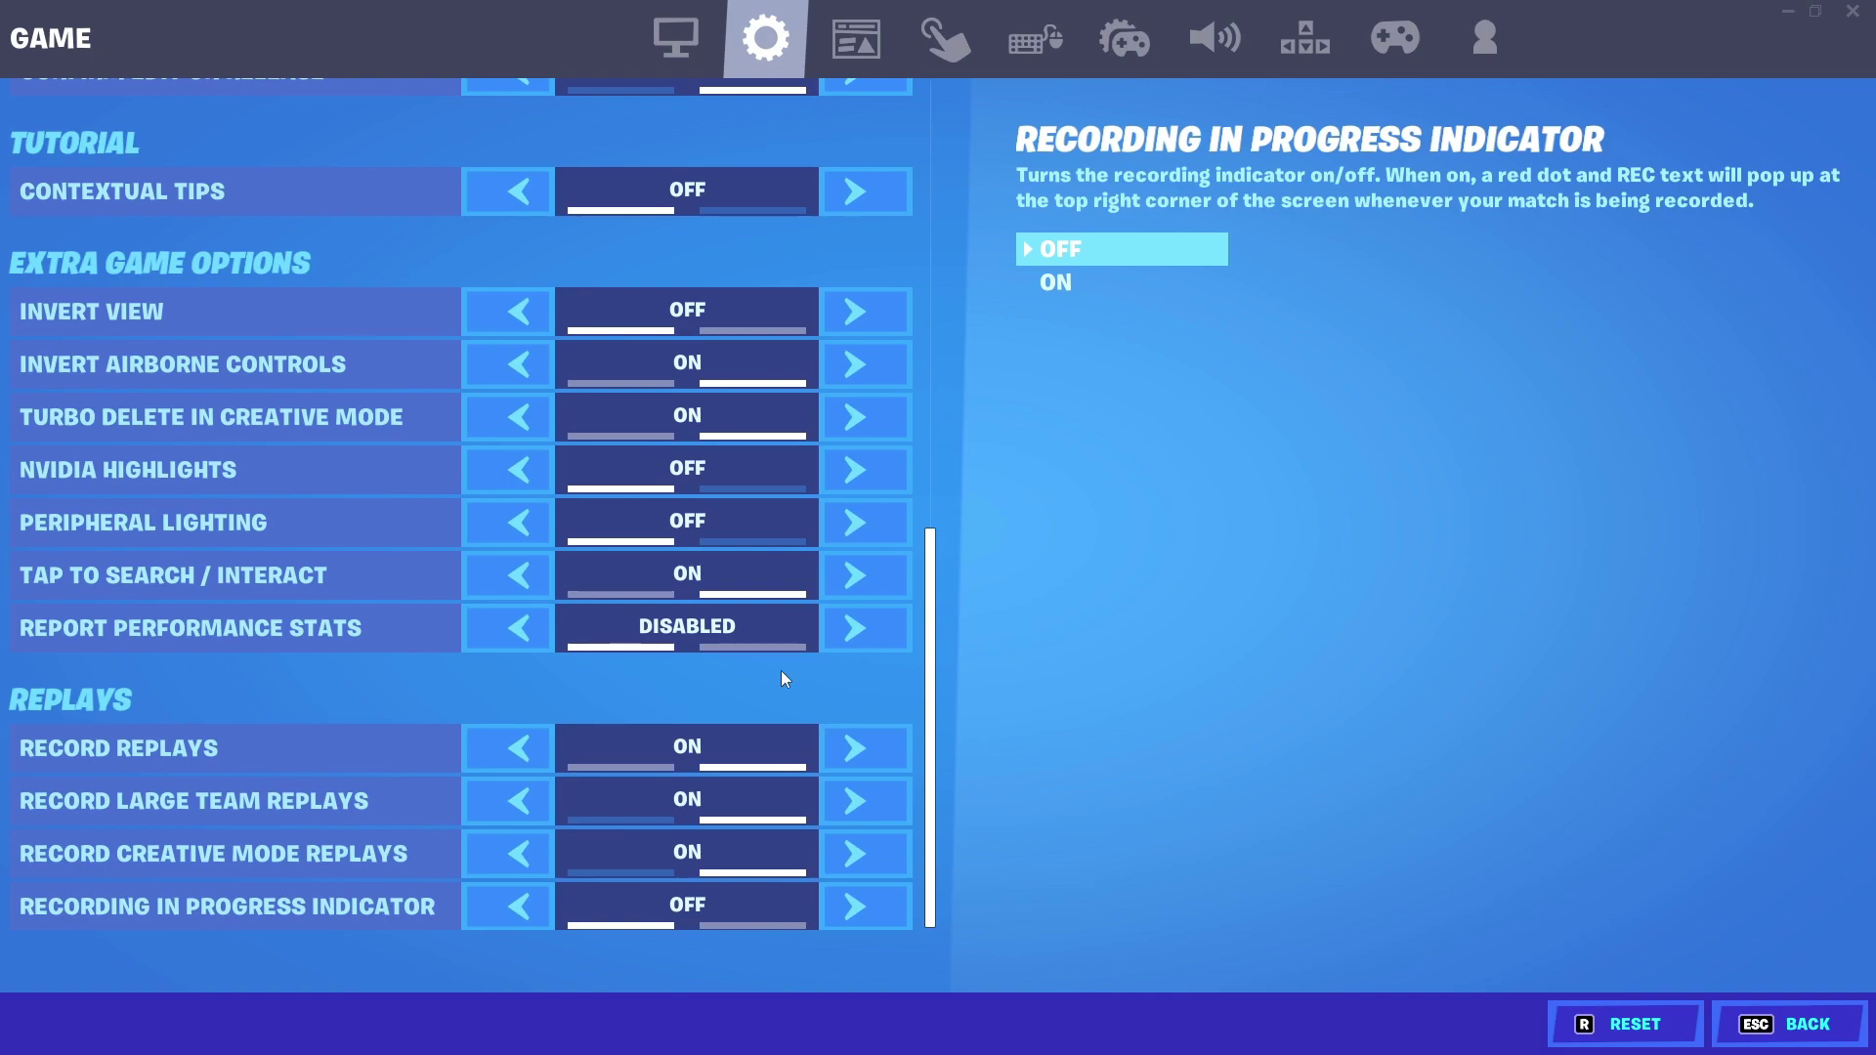
Leave the settings and quit Fortnite, confirming the exit
{"action": "key", "text": "Escape"}
{"action": "left_click", "coordinate": [1866, 10]}
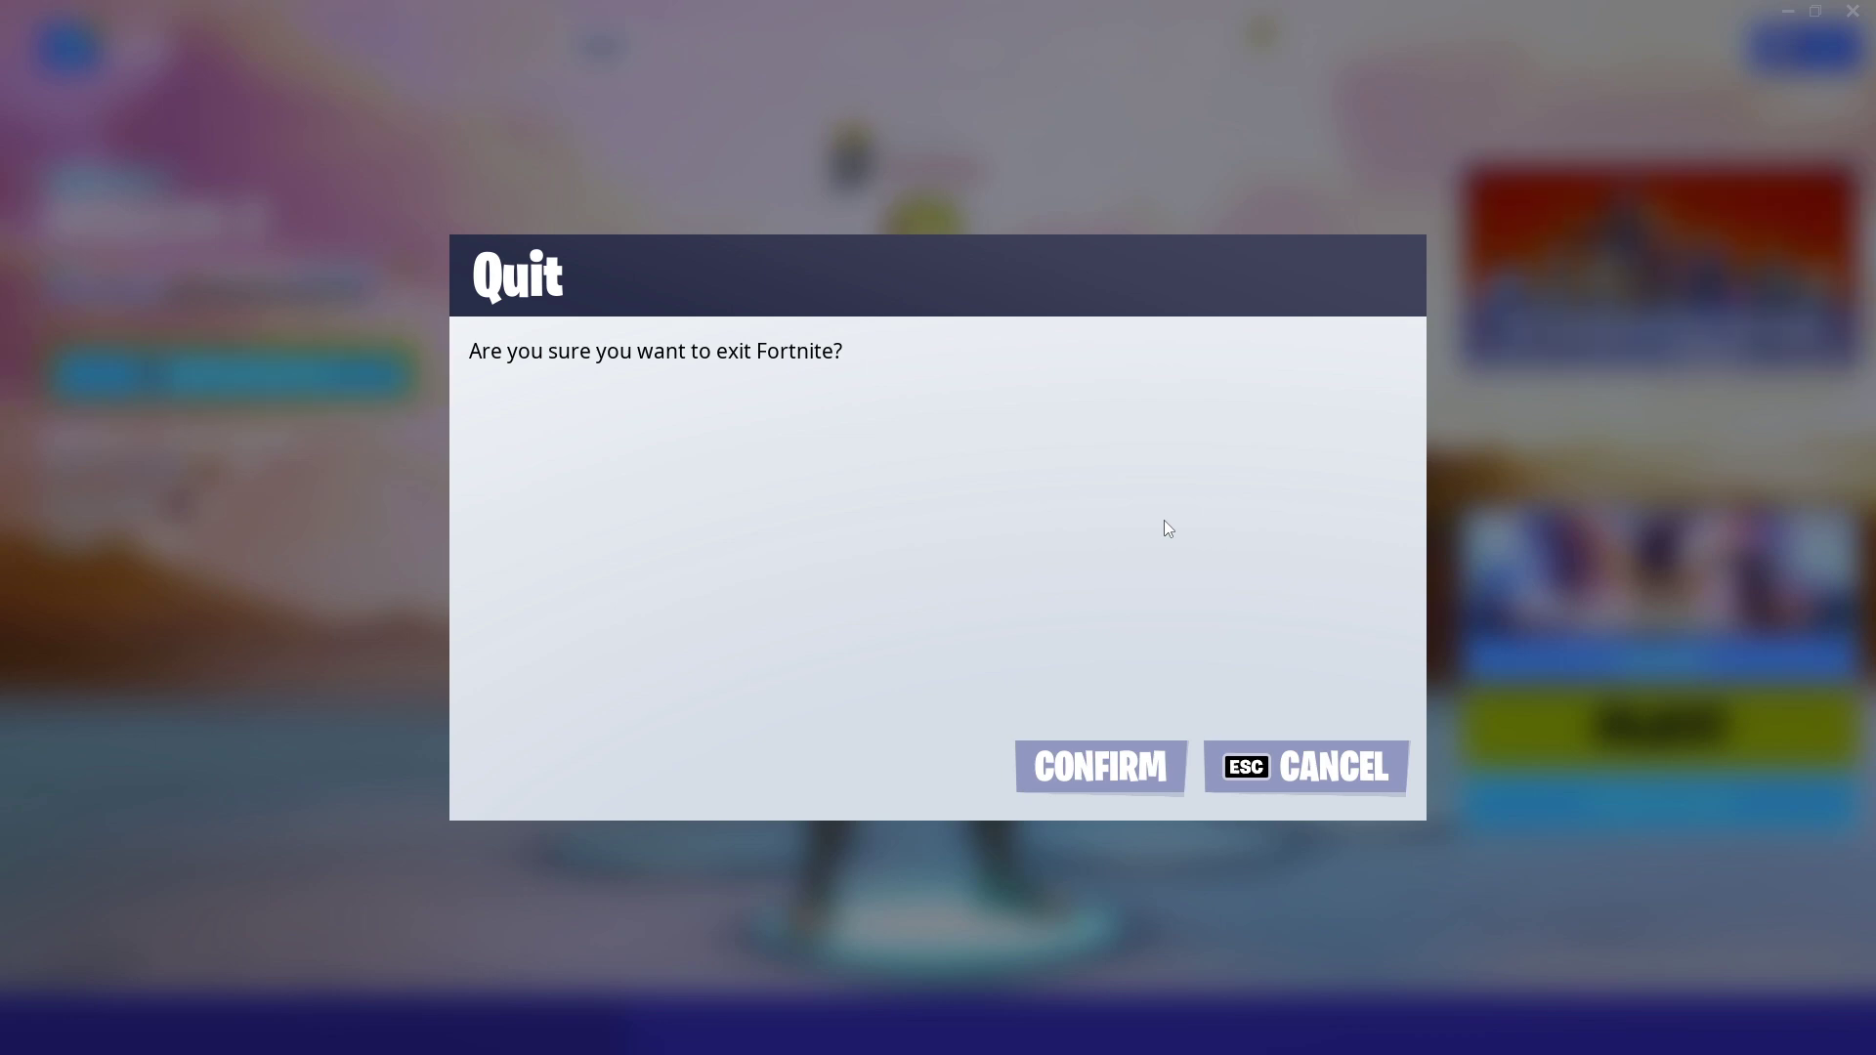
{"action": "left_click", "coordinate": [1036, 764]}
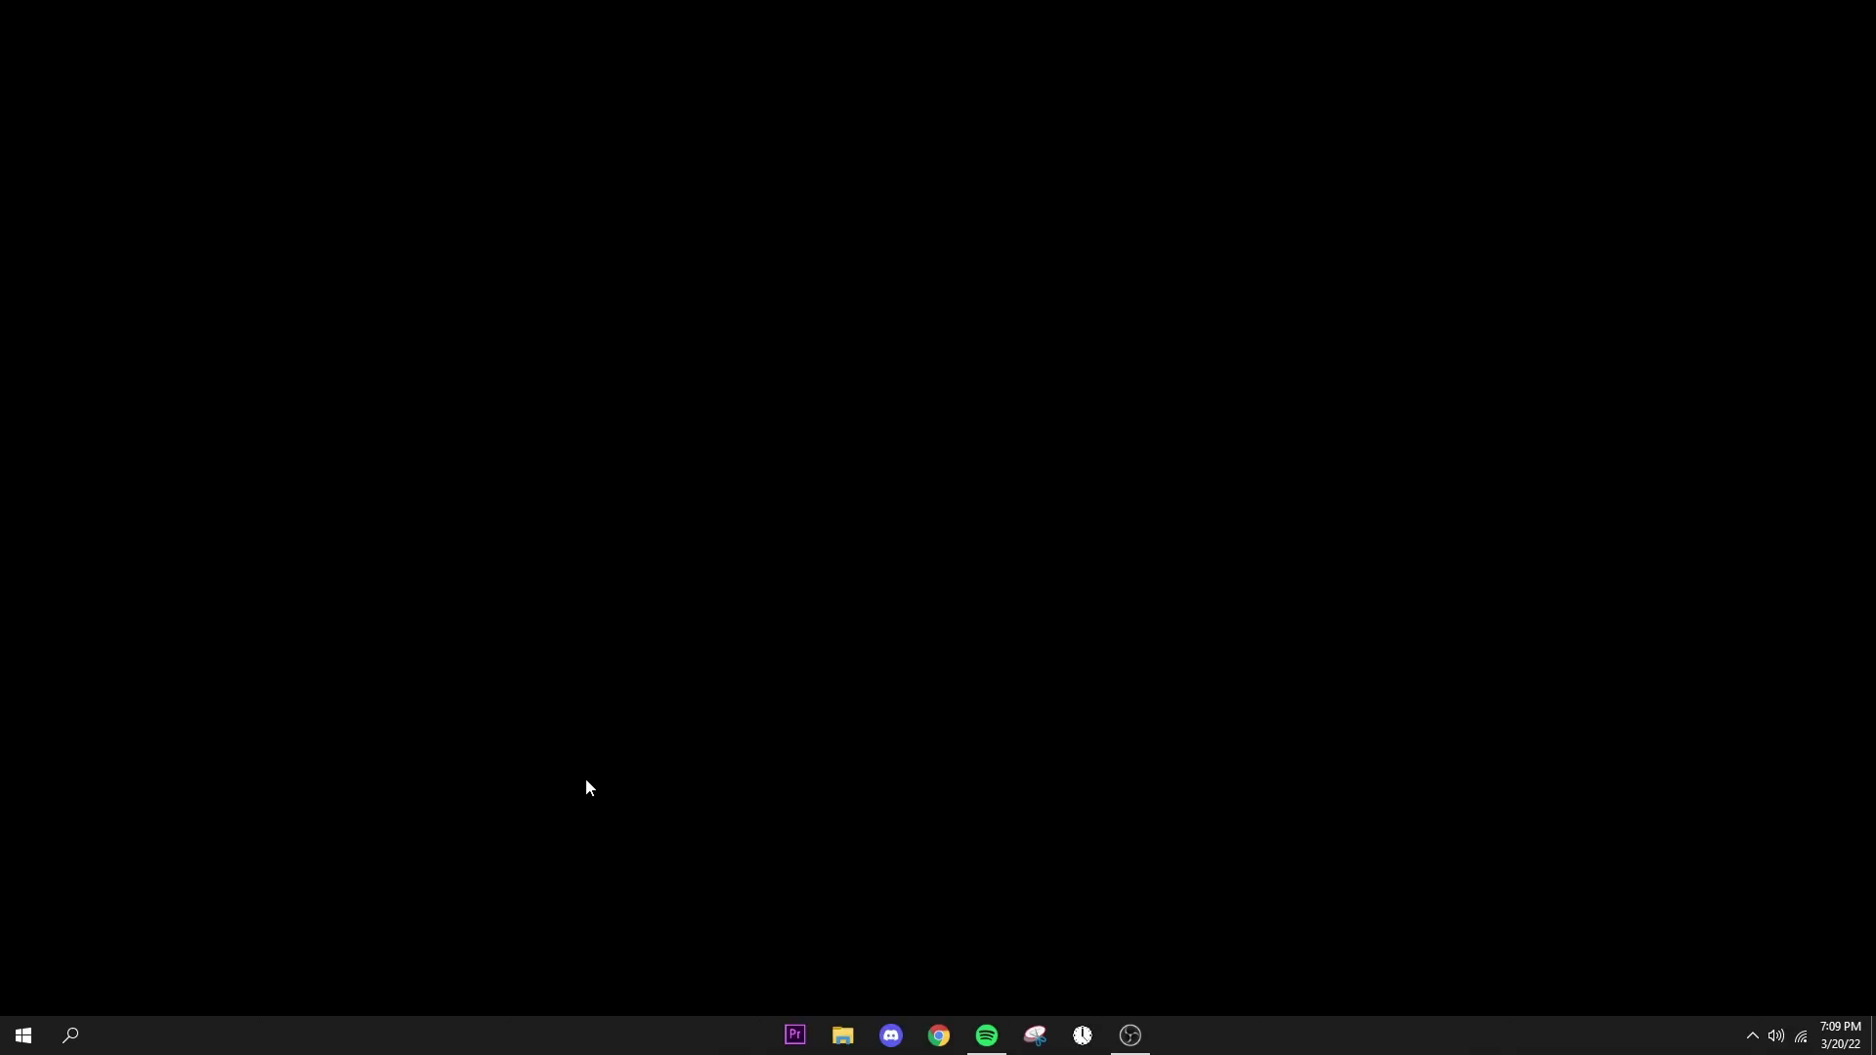
Search Windows for "up", run Check for updates, and close the Windows Update page once the update is installed
{"action": "left_click", "coordinate": [91, 1040]}
{"action": "type", "text": "up"}
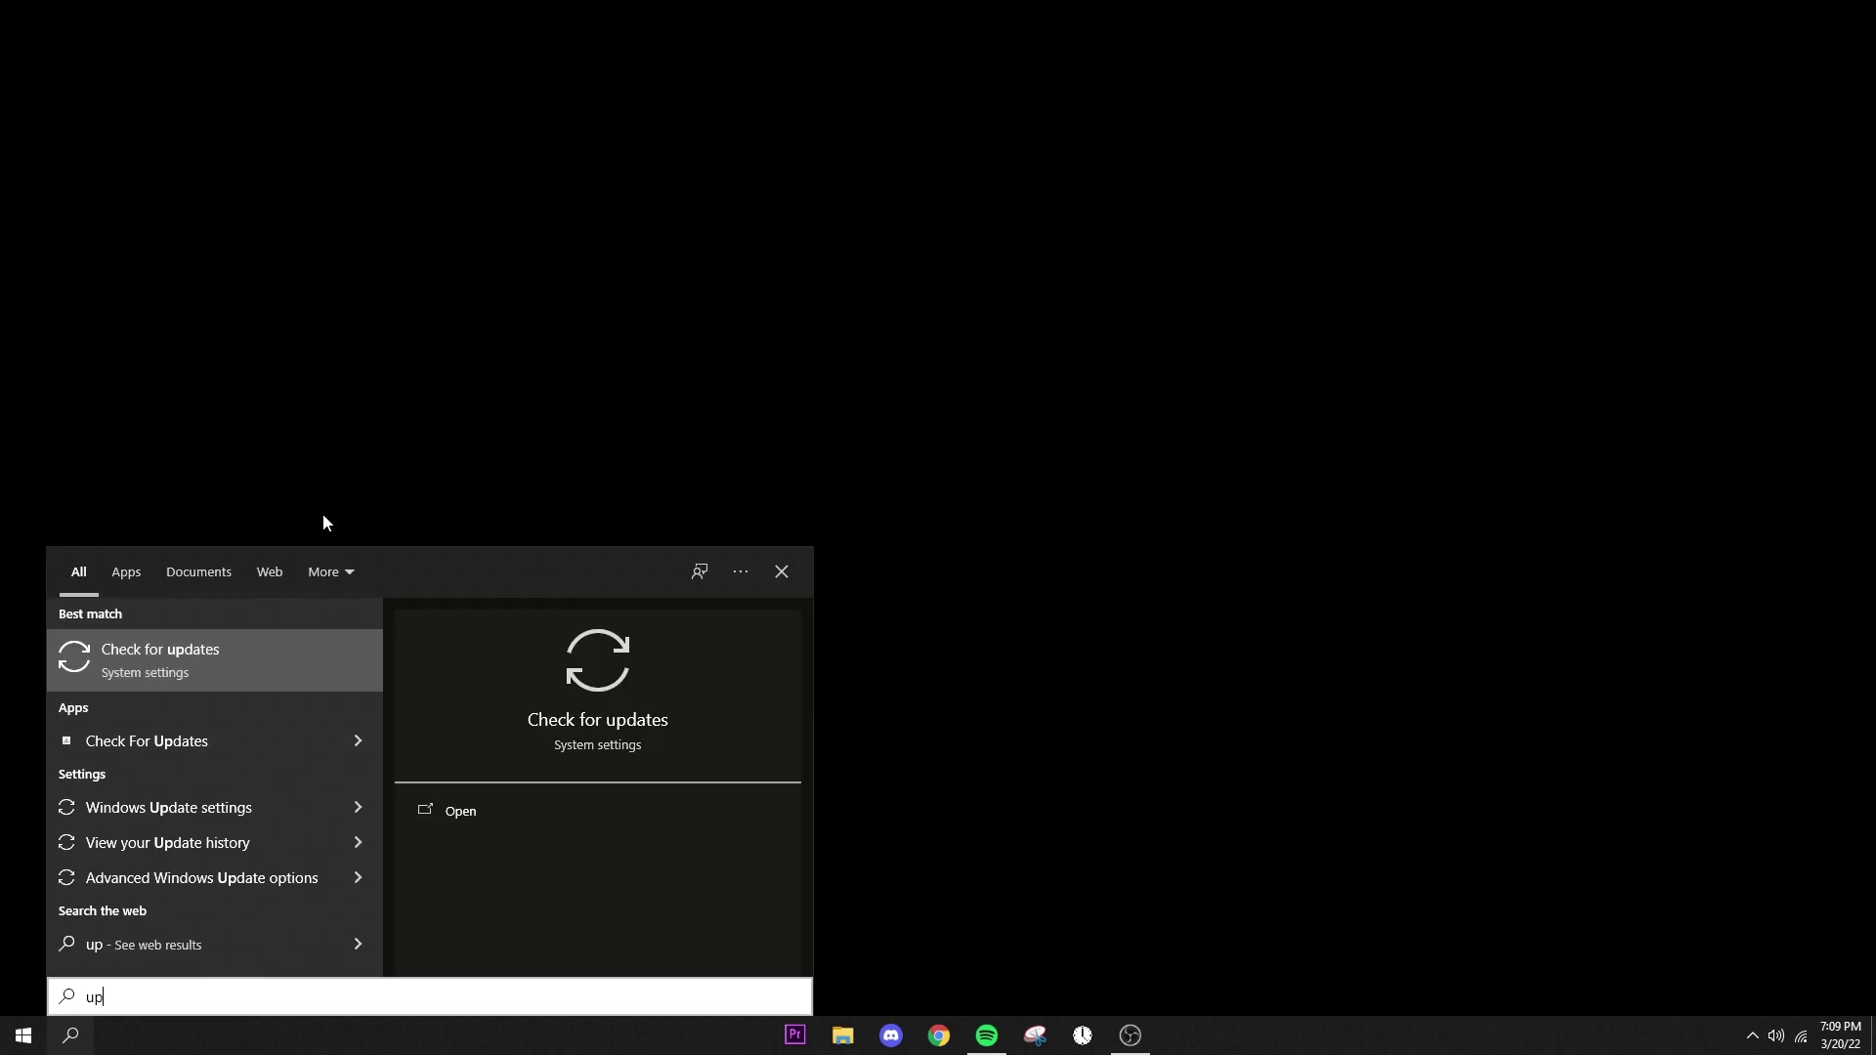
{"action": "left_click", "coordinate": [191, 649]}
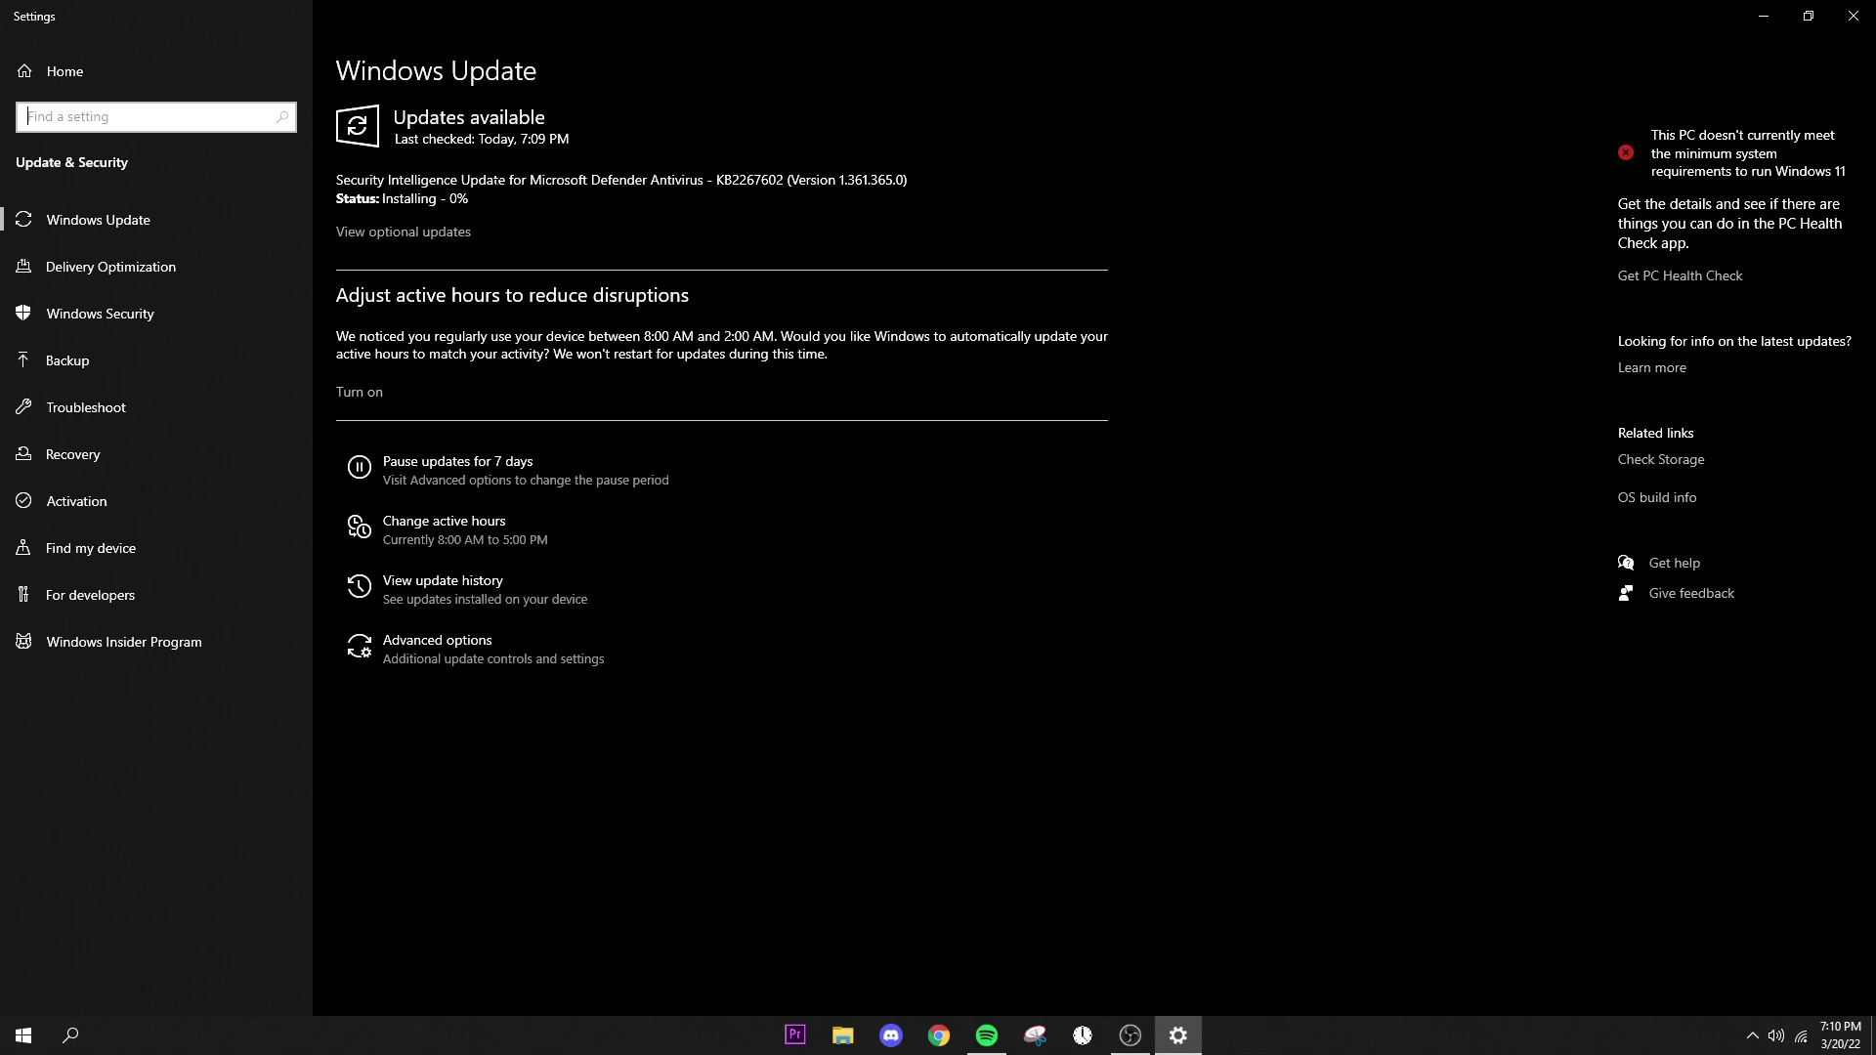
{"action": "left_click_drag", "start_coordinate": [402, 180], "coordinate": [620, 179]}
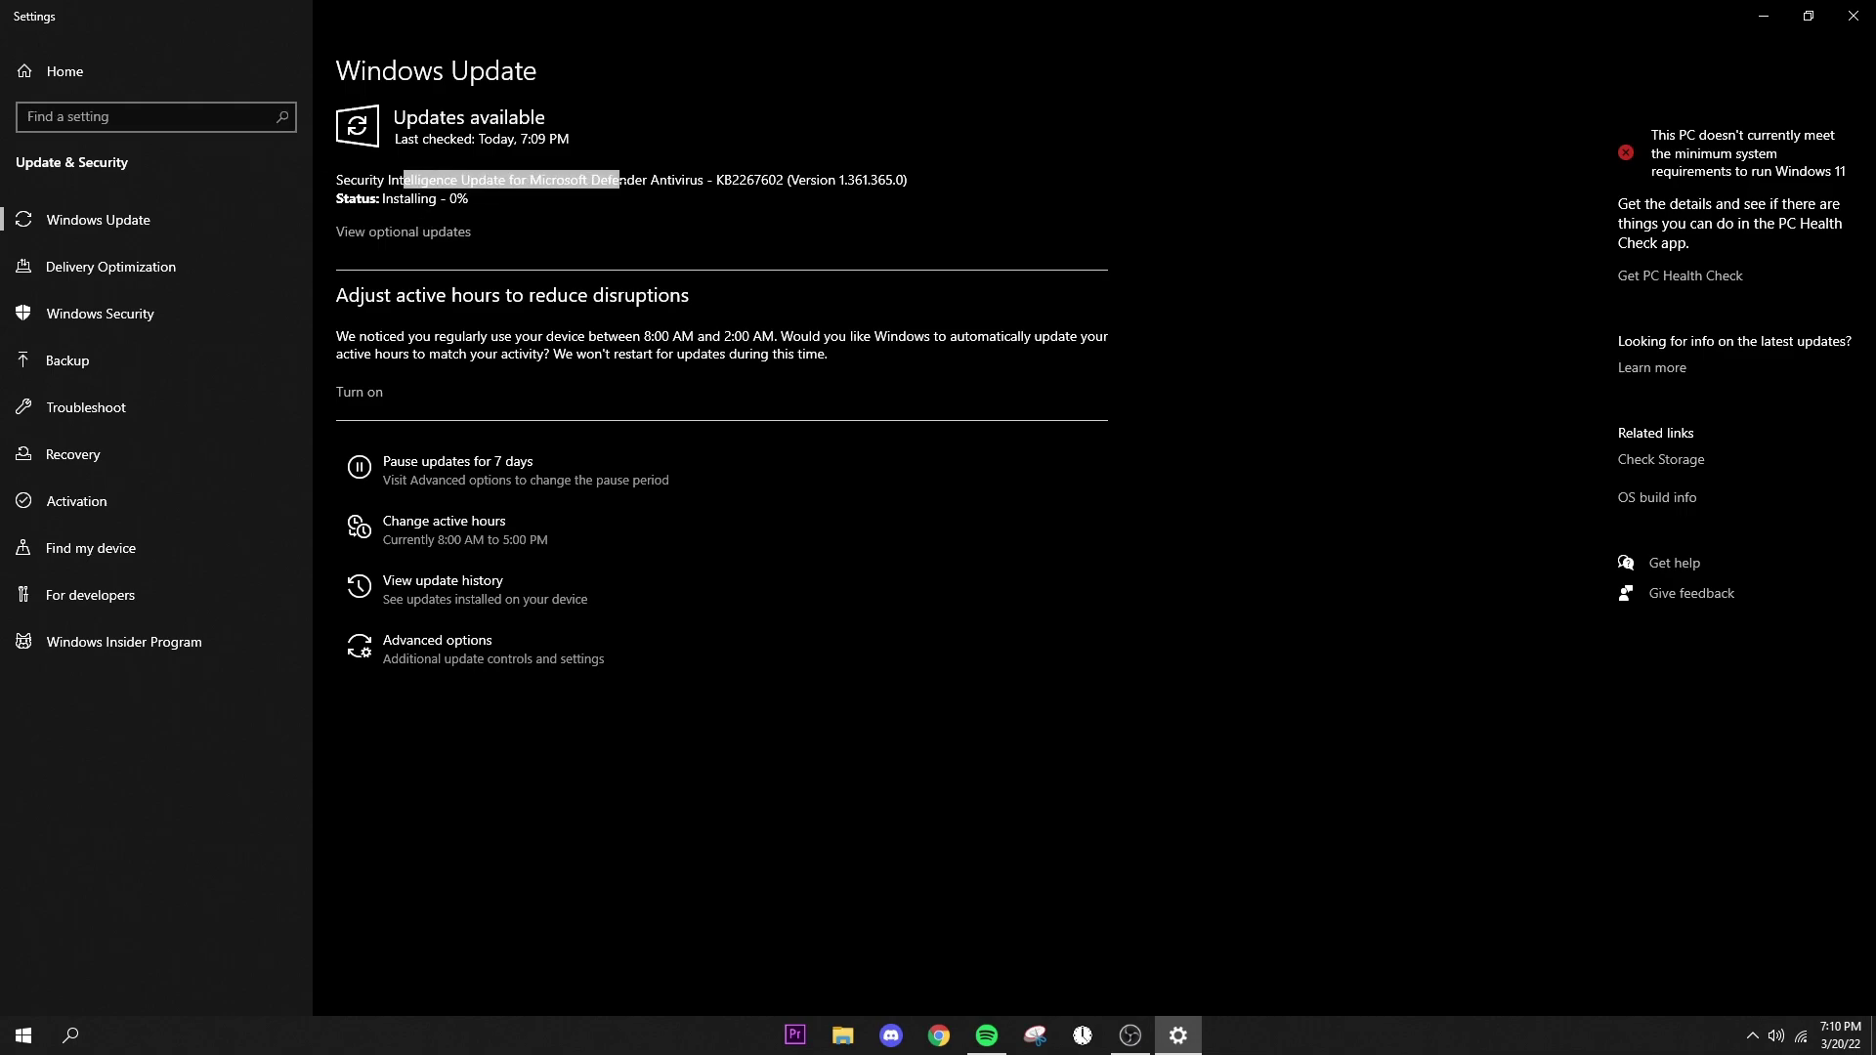
{"action": "left_click", "coordinate": [621, 180]}
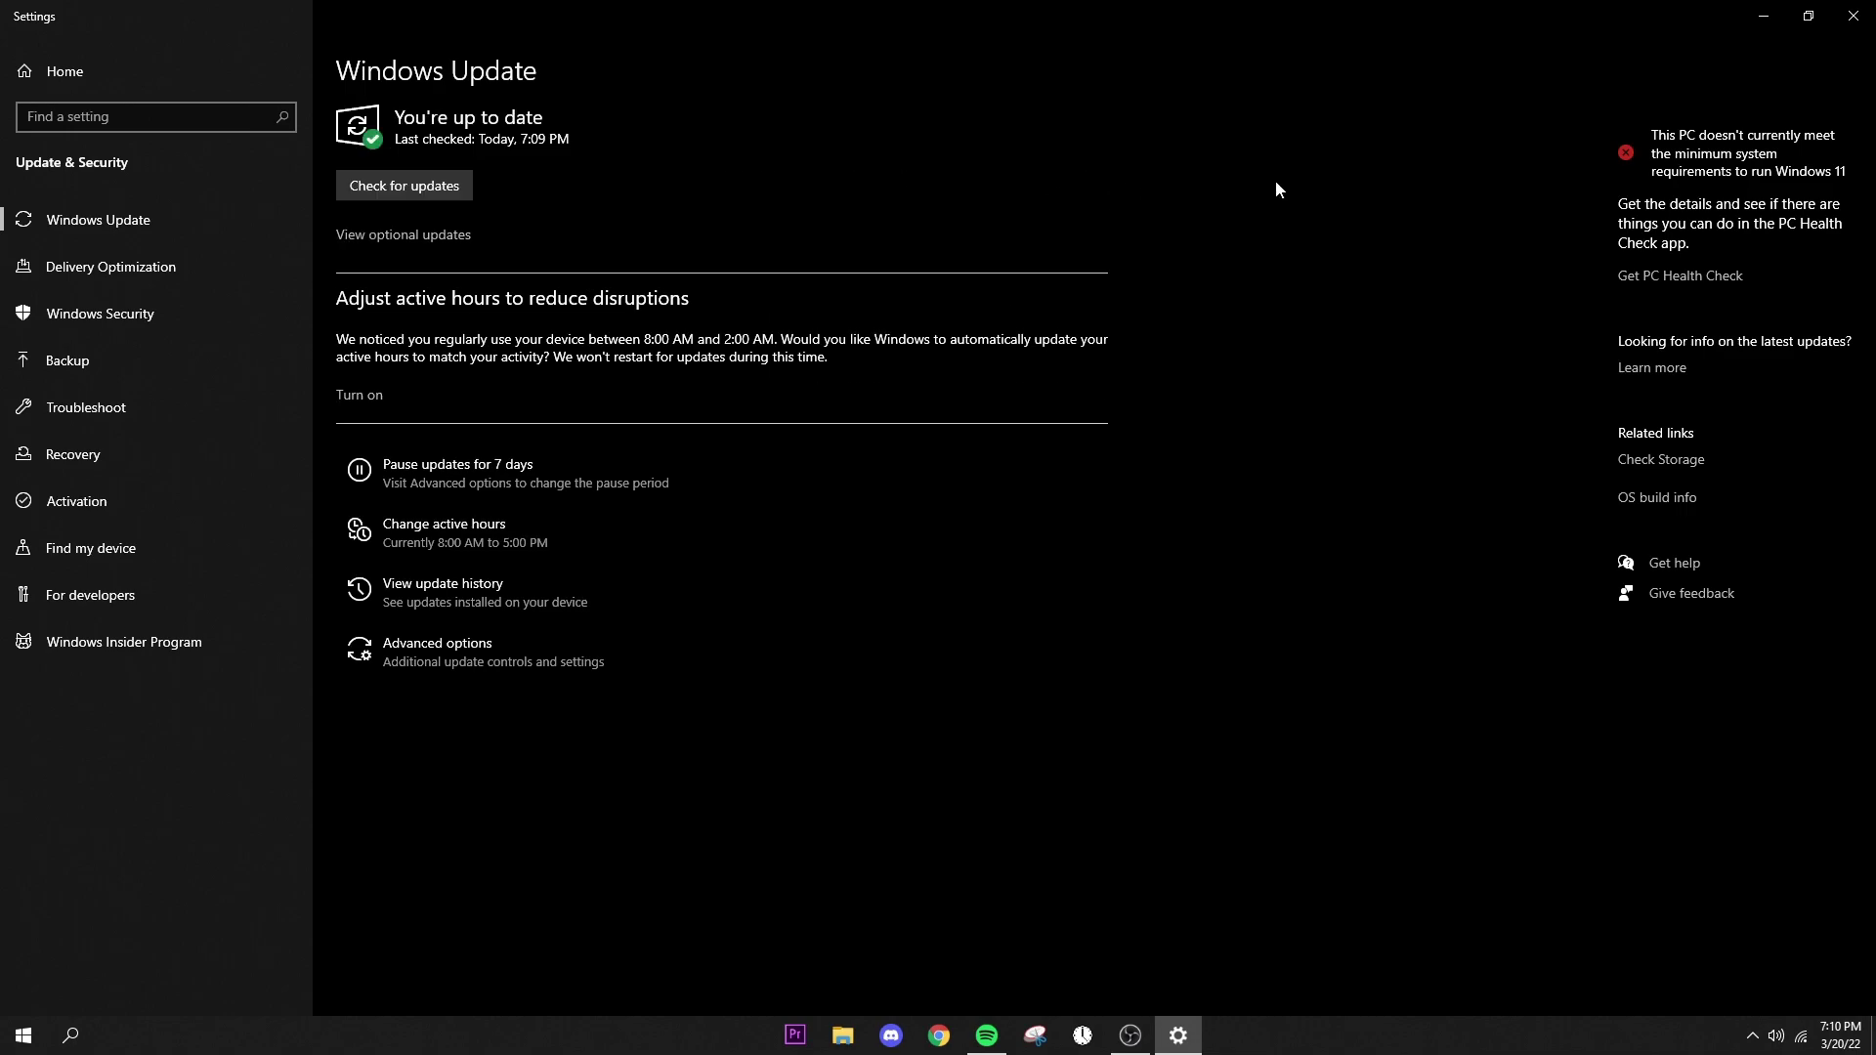
{"action": "left_click", "coordinate": [1854, 16]}
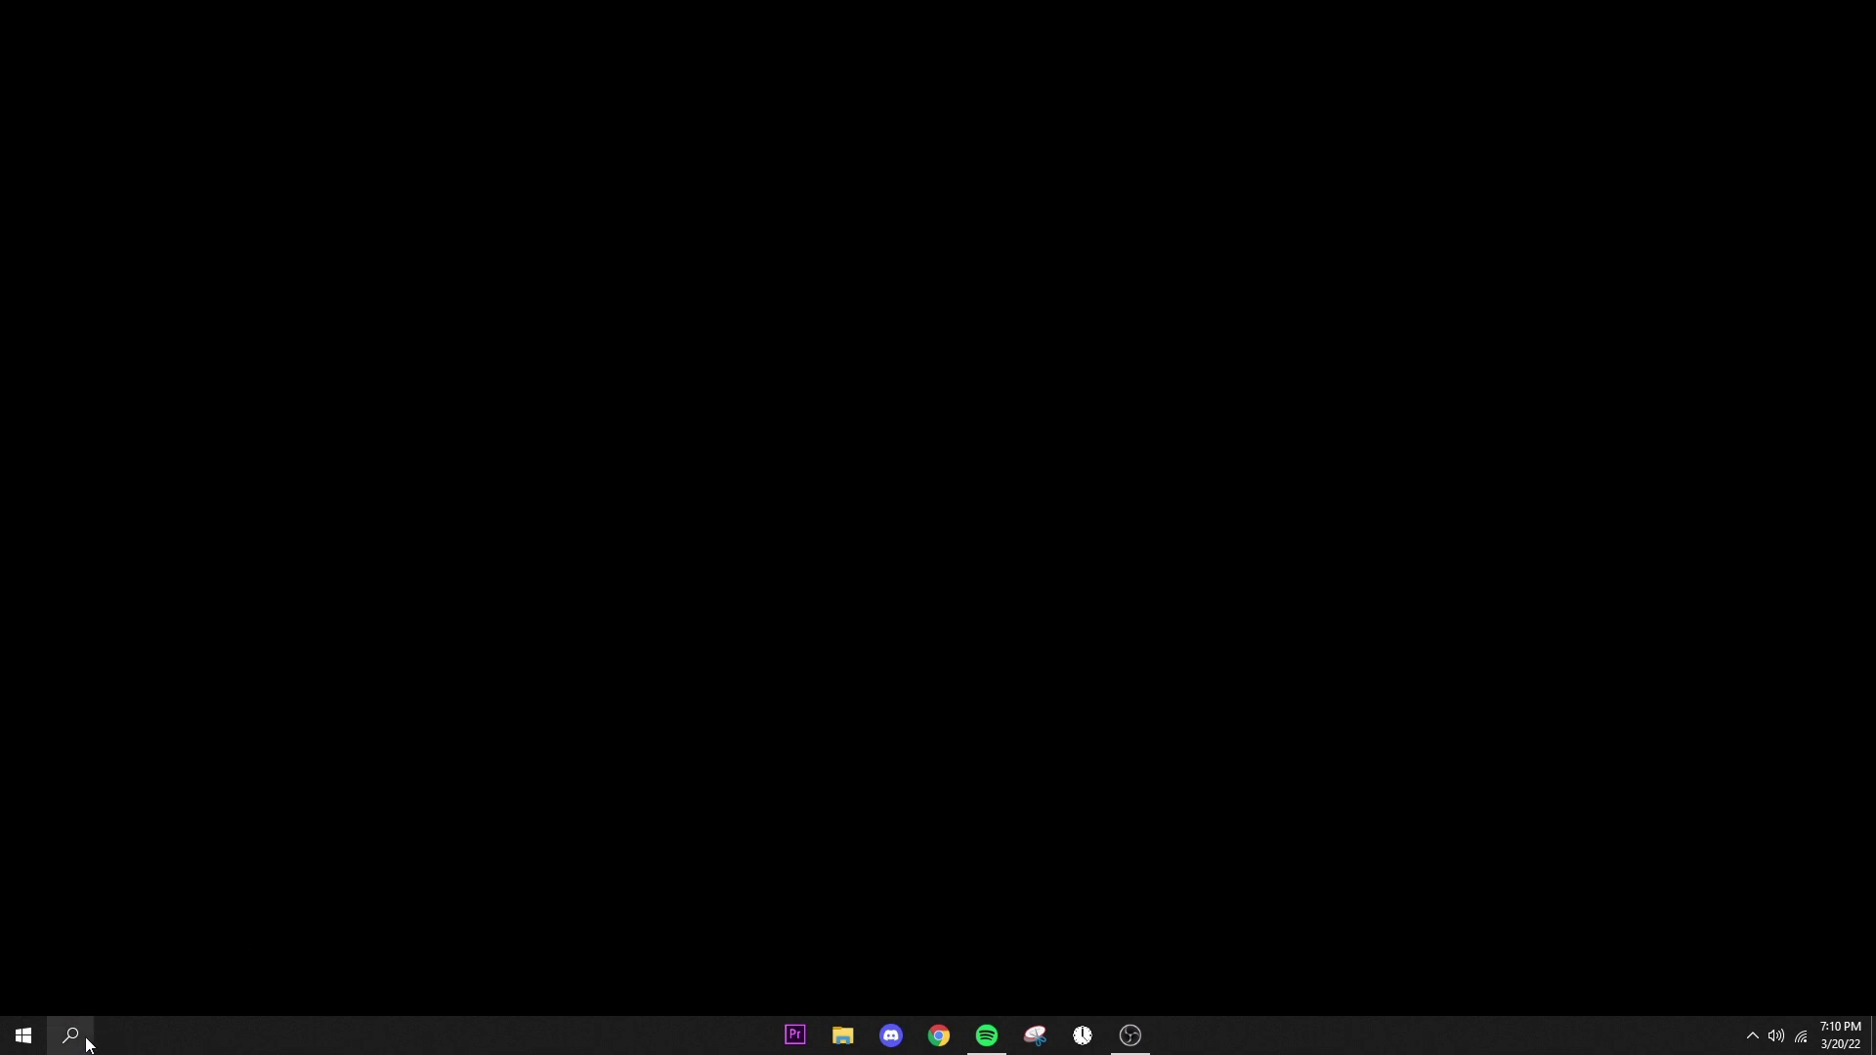
Open GeForce Experience, compare the available Game Ready Driver with the currently installed one, and close the program
{"action": "left_click", "coordinate": [1751, 1036]}
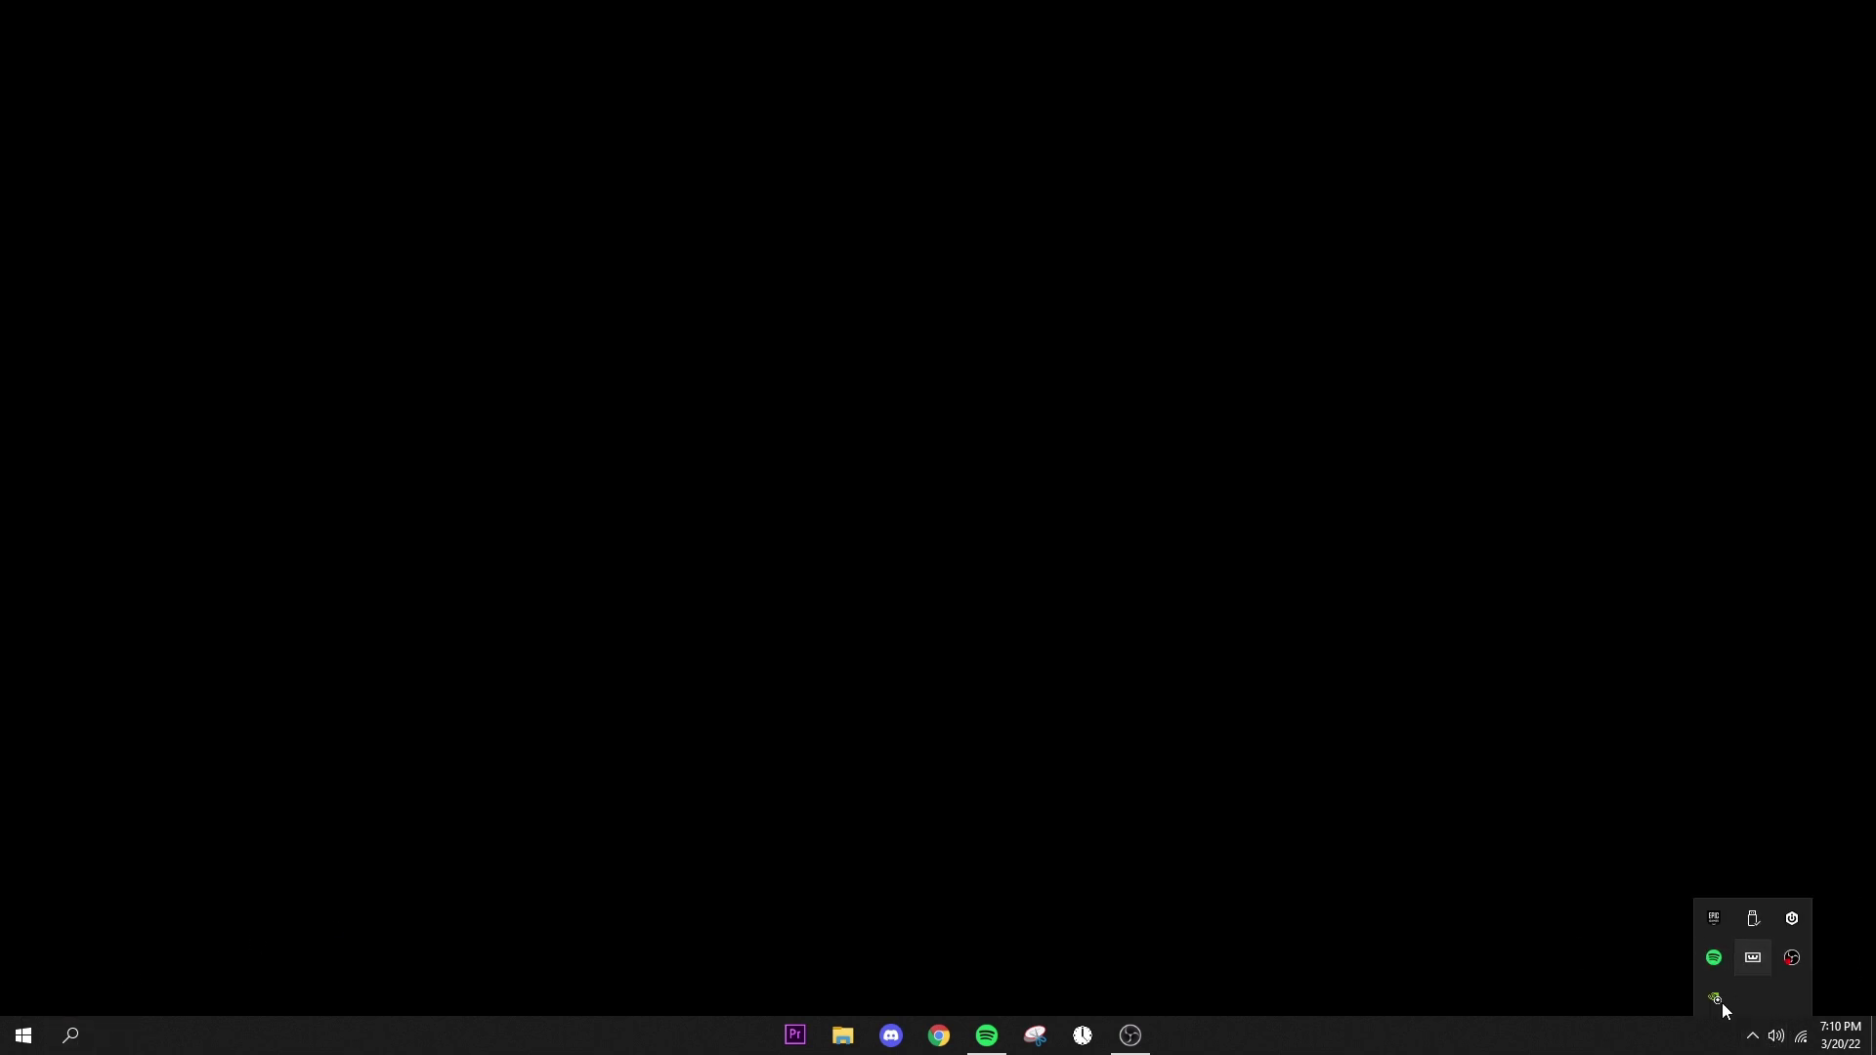
{"action": "right_click", "coordinate": [1718, 1001]}
{"action": "left_click", "coordinate": [1715, 989]}
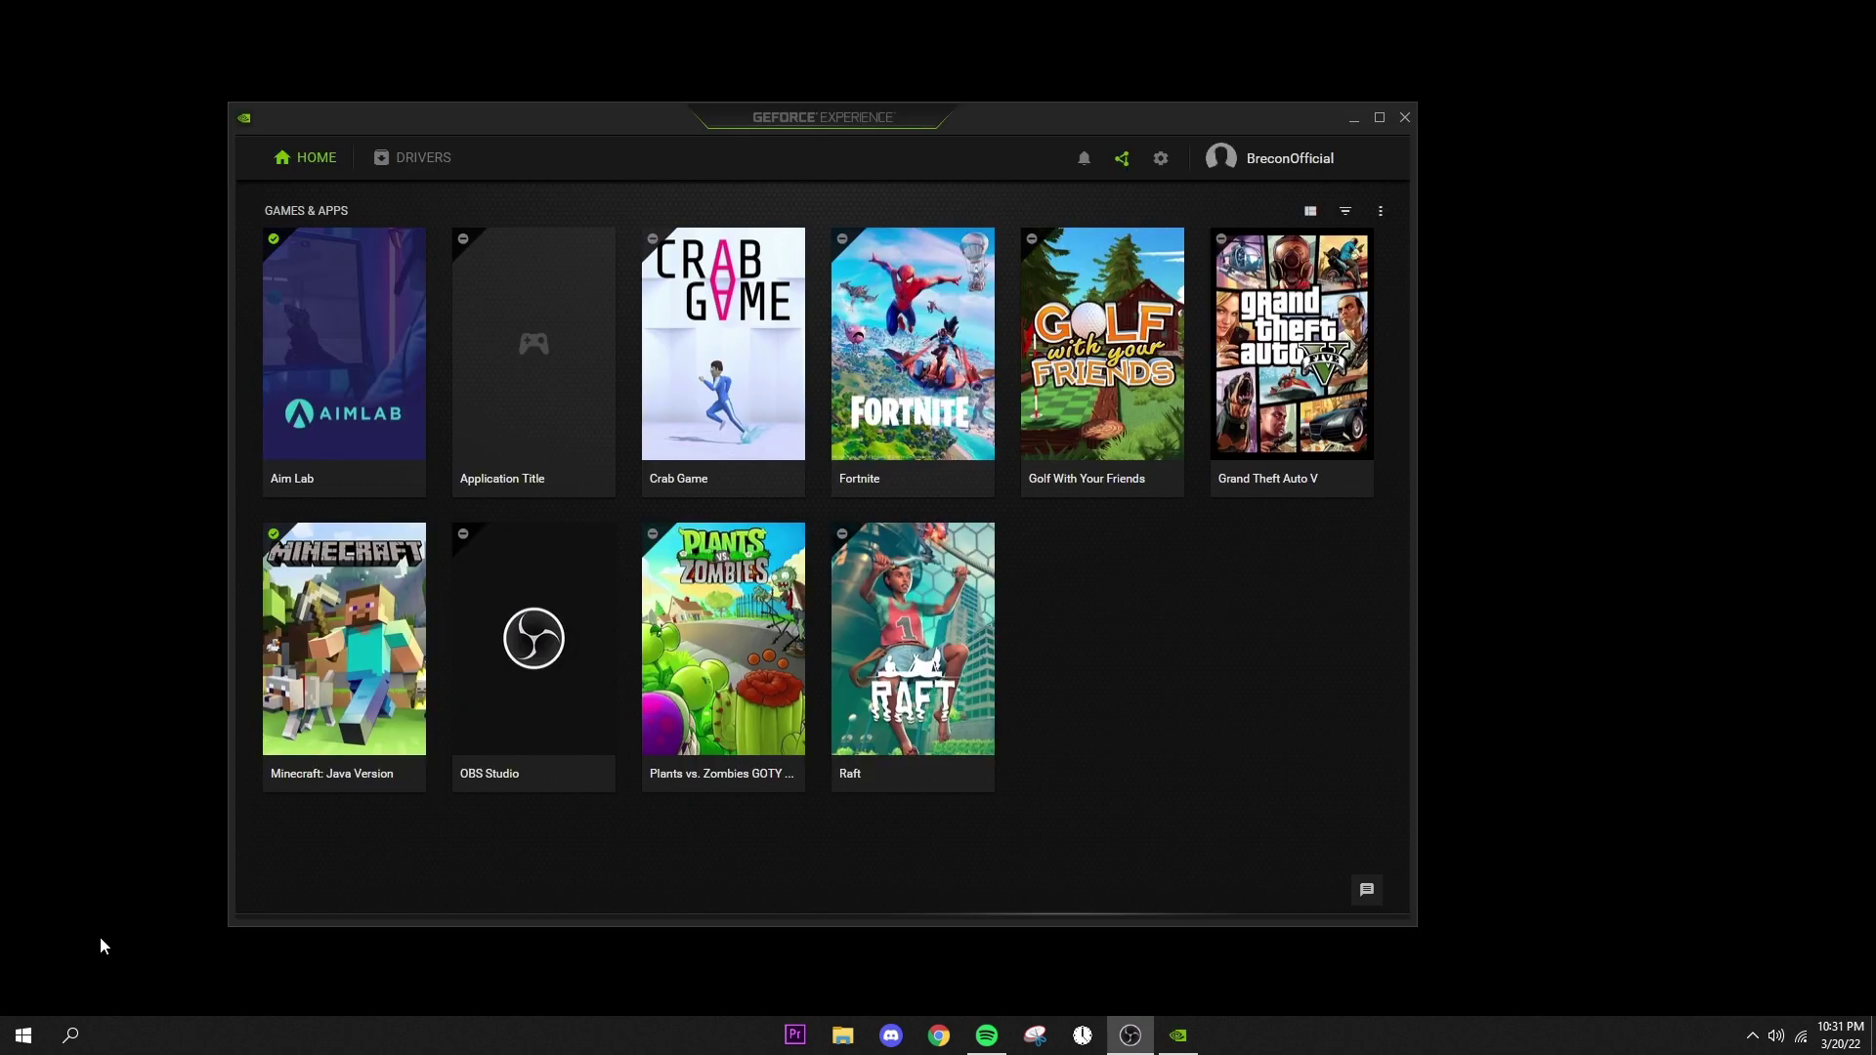
{"action": "left_click", "coordinate": [397, 162]}
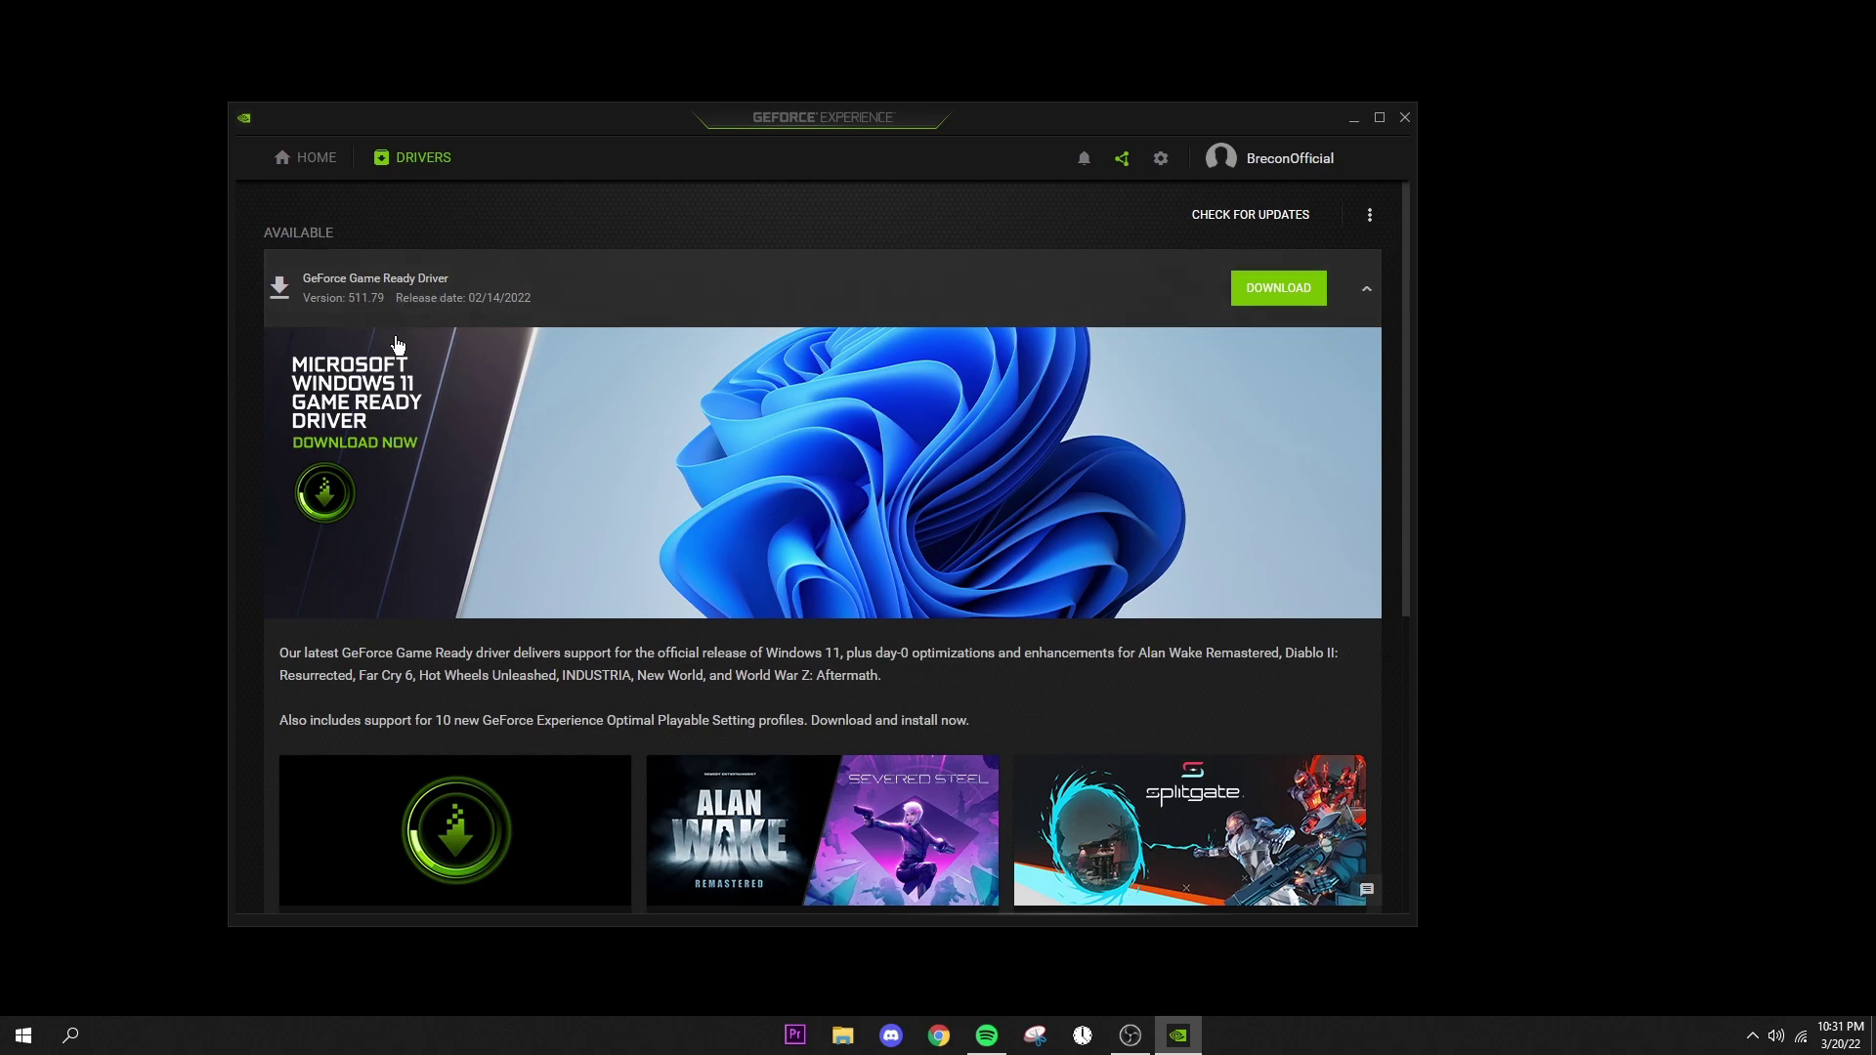
{"action": "scroll", "coordinate": [426, 393], "scroll_direction": "down", "scroll_amount": 5}
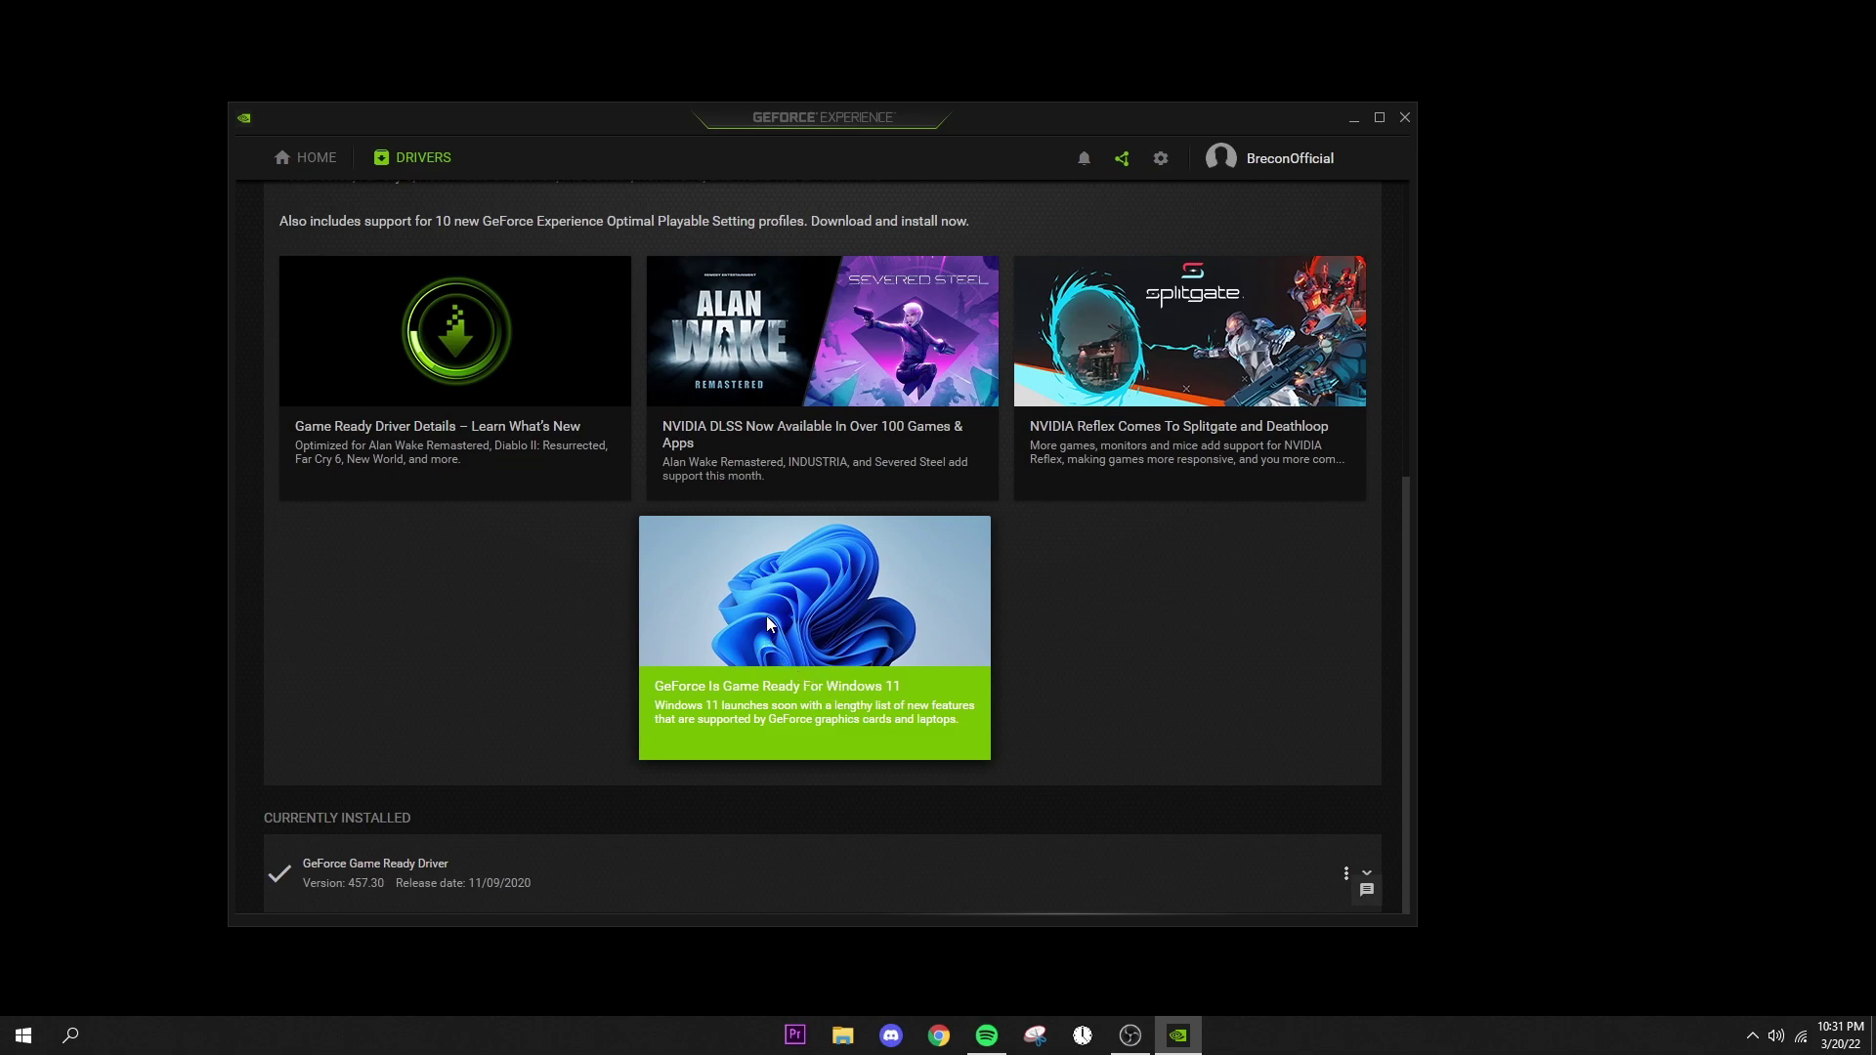
{"action": "scroll", "coordinate": [530, 653], "scroll_direction": "up", "scroll_amount": 5}
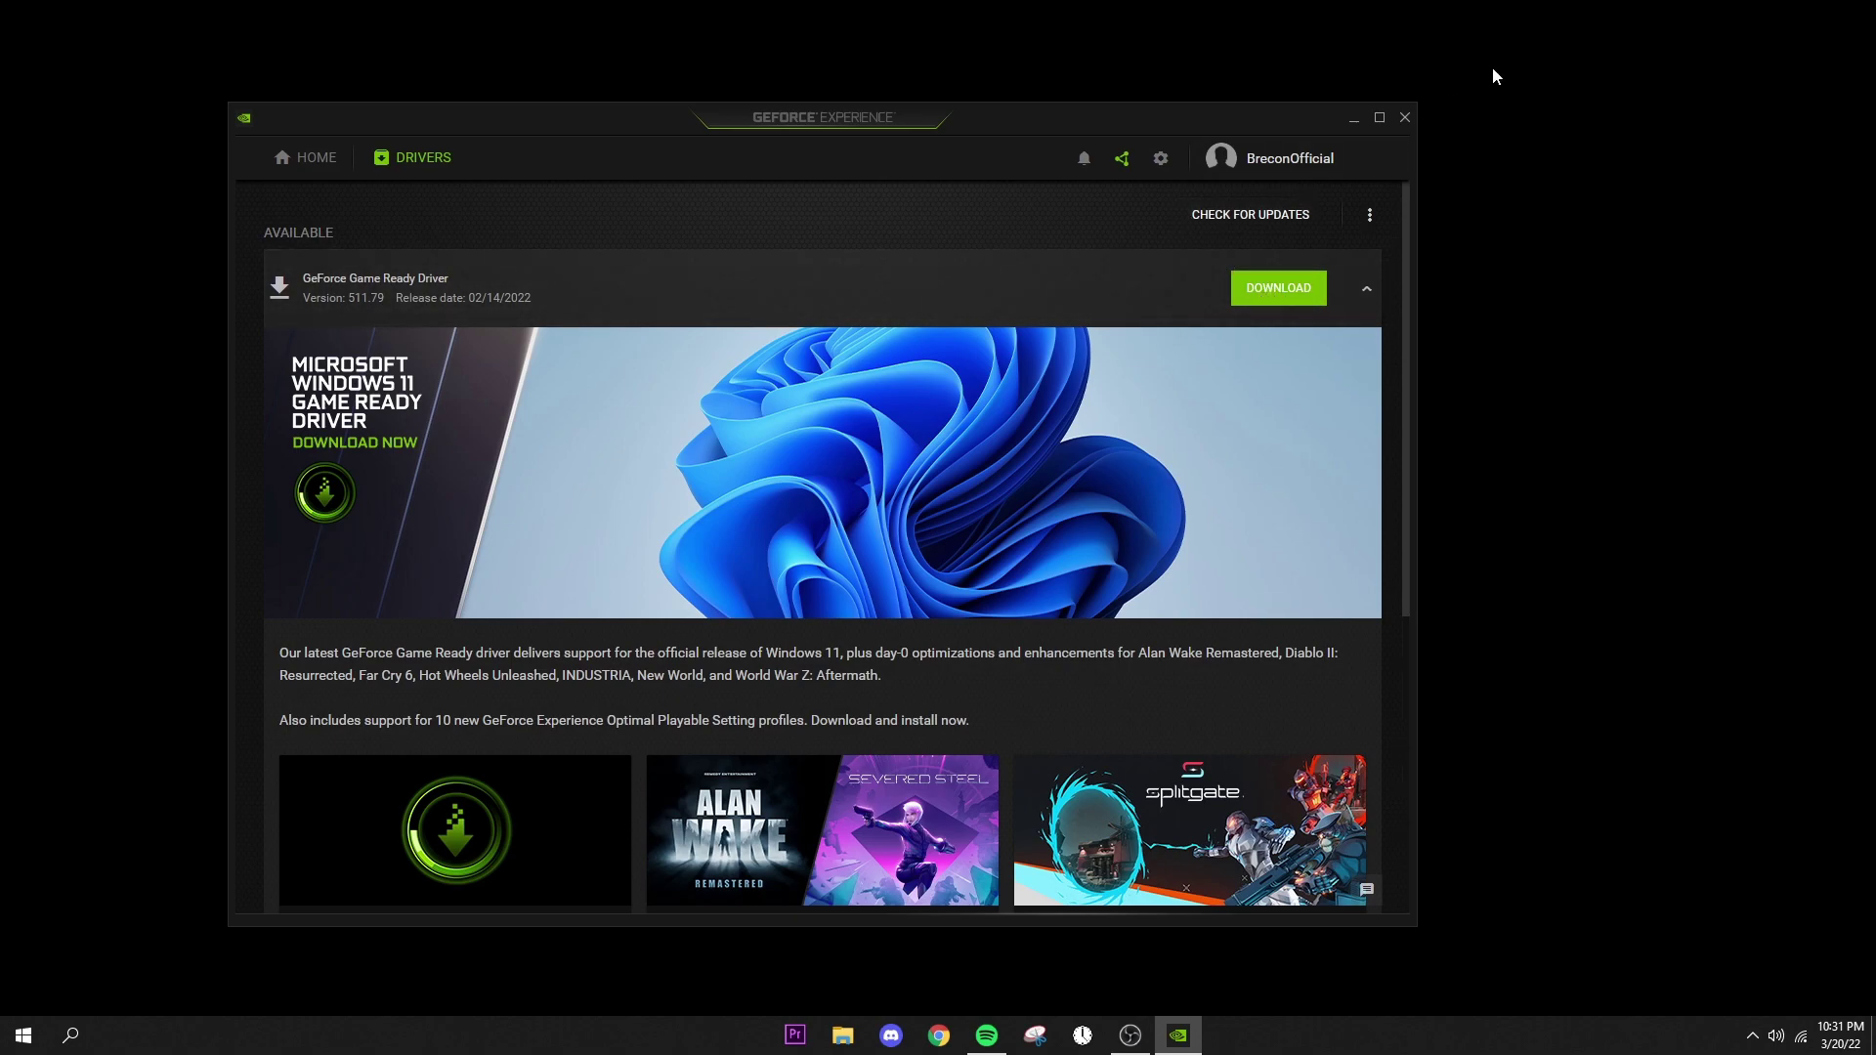
{"action": "left_click", "coordinate": [1404, 118]}
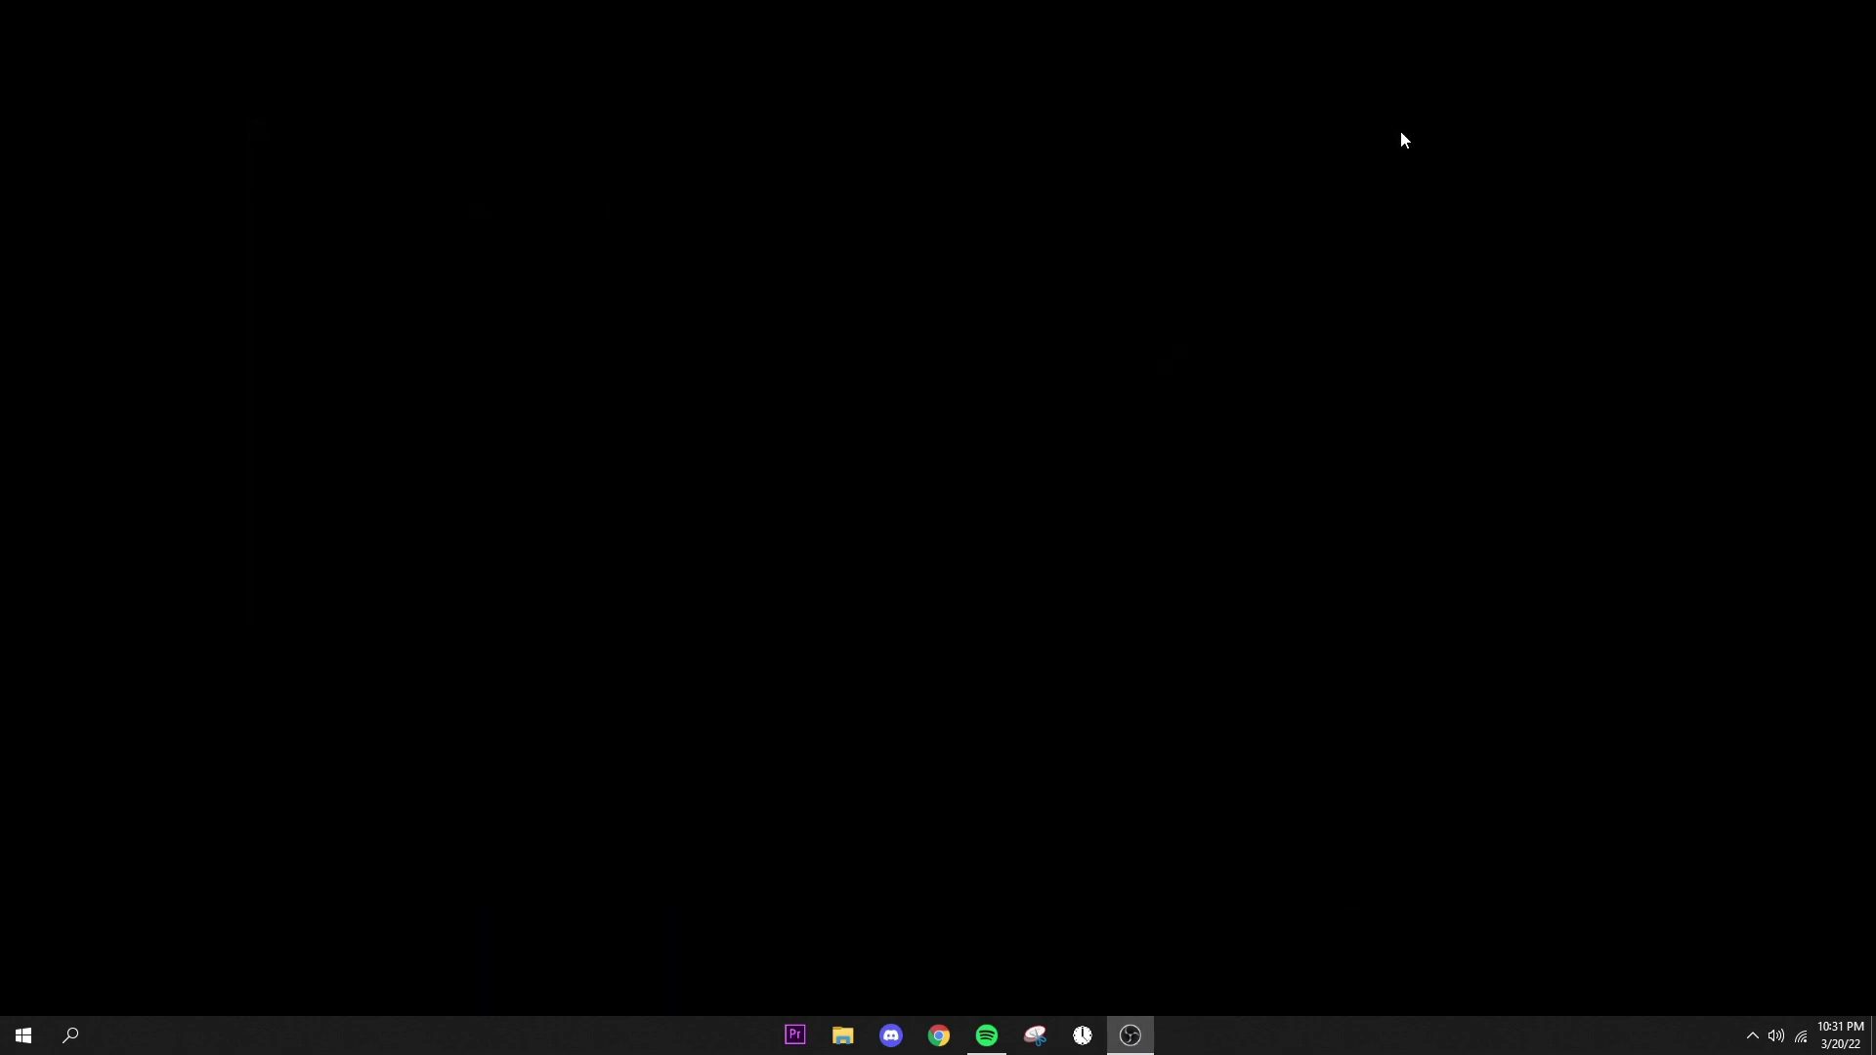
Open Task Manager, reposition its window so it fits on screen, and show the list of startup programs
{"action": "right_click", "coordinate": [1483, 1046]}
{"action": "left_click", "coordinate": [1532, 947]}
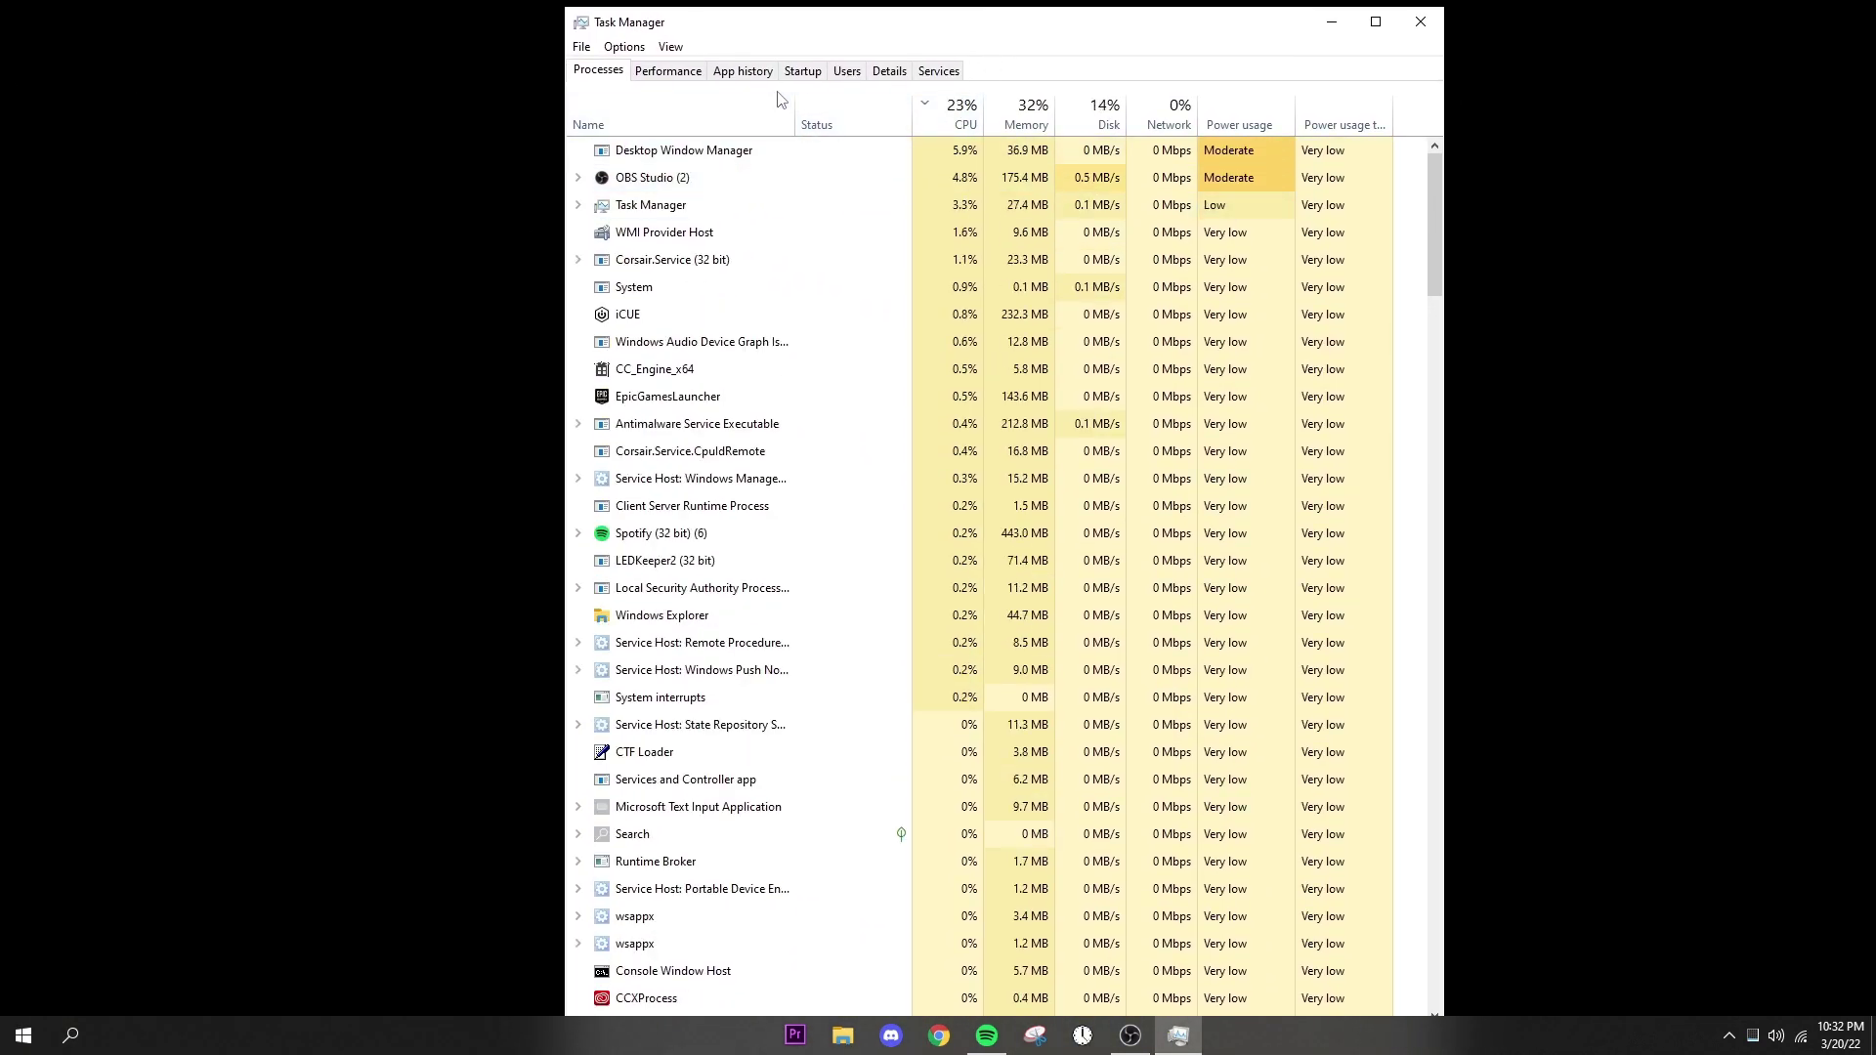
{"action": "left_click_drag", "start_coordinate": [1073, 23], "coordinate": [1226, 58]}
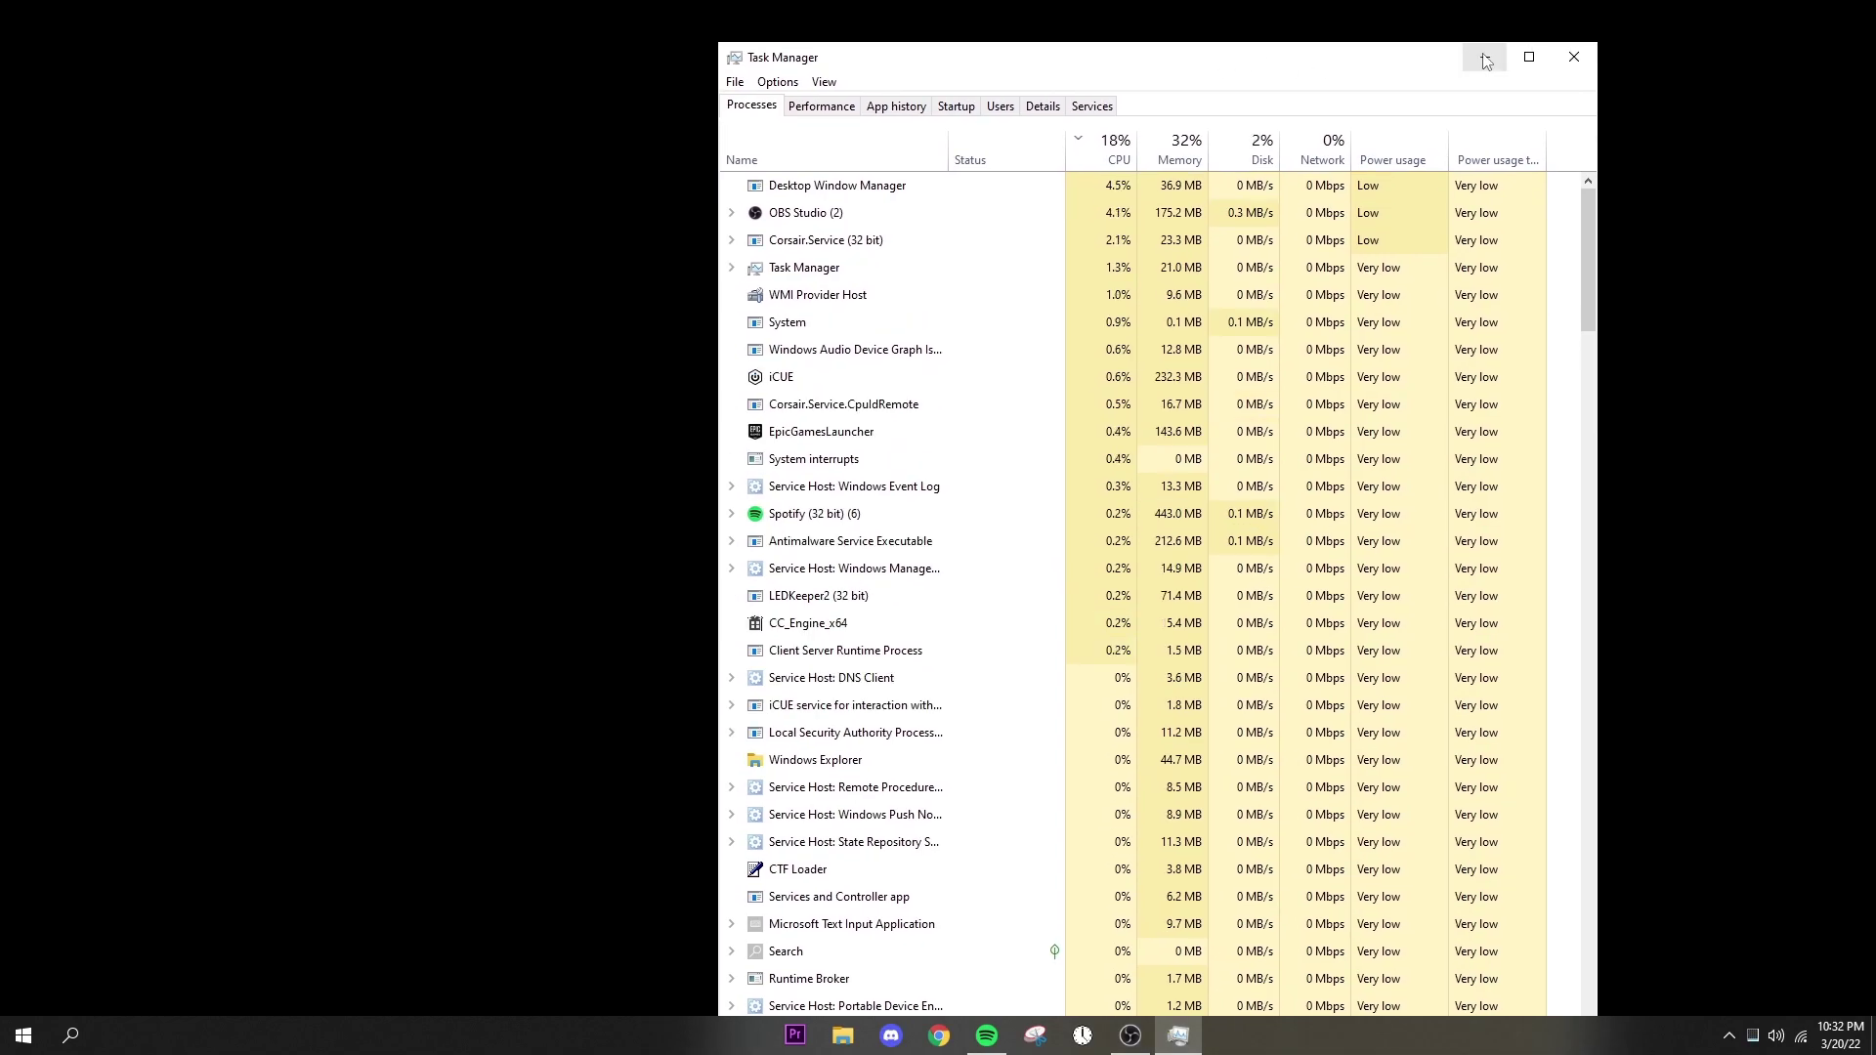
{"action": "mouse_move", "coordinate": [1443, 43]}
{"action": "left_mouse_down"}
{"action": "mouse_move", "coordinate": [1437, 122]}
{"action": "mouse_move", "coordinate": [1466, 20]}
{"action": "left_mouse_up"}
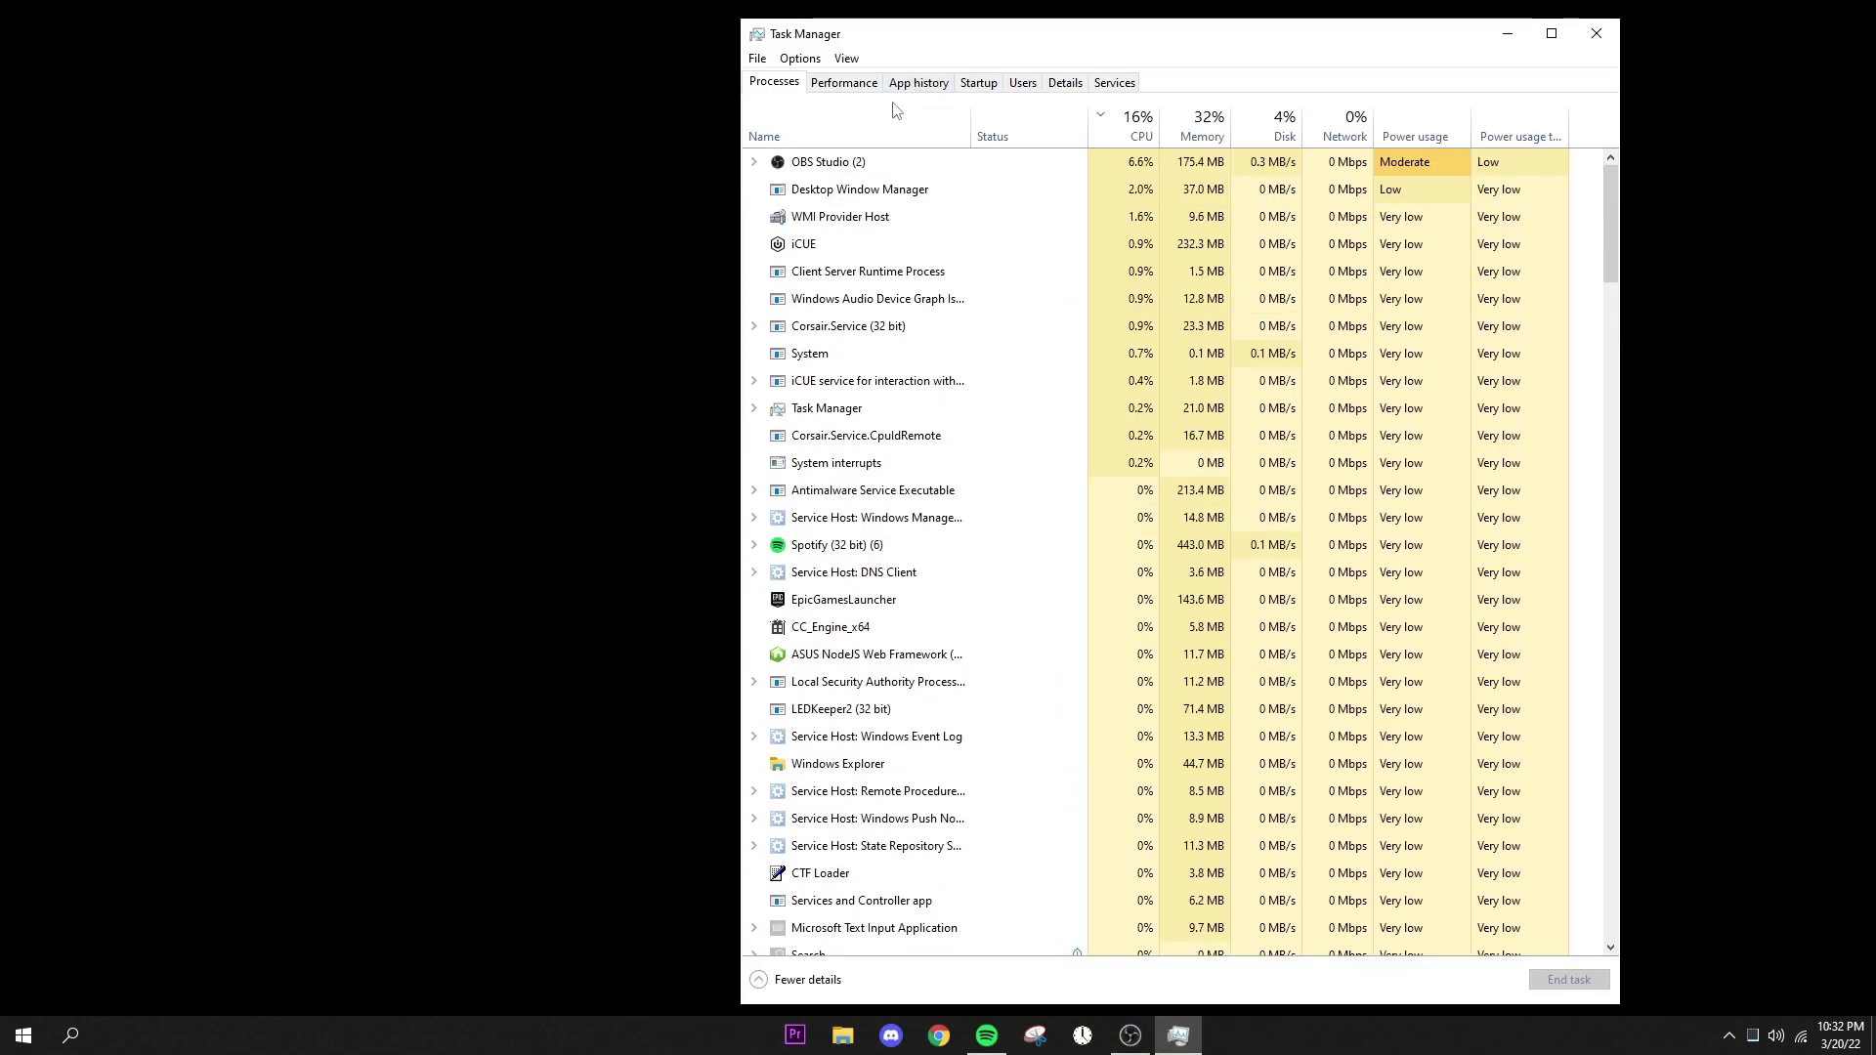
{"action": "left_click", "coordinate": [978, 83]}
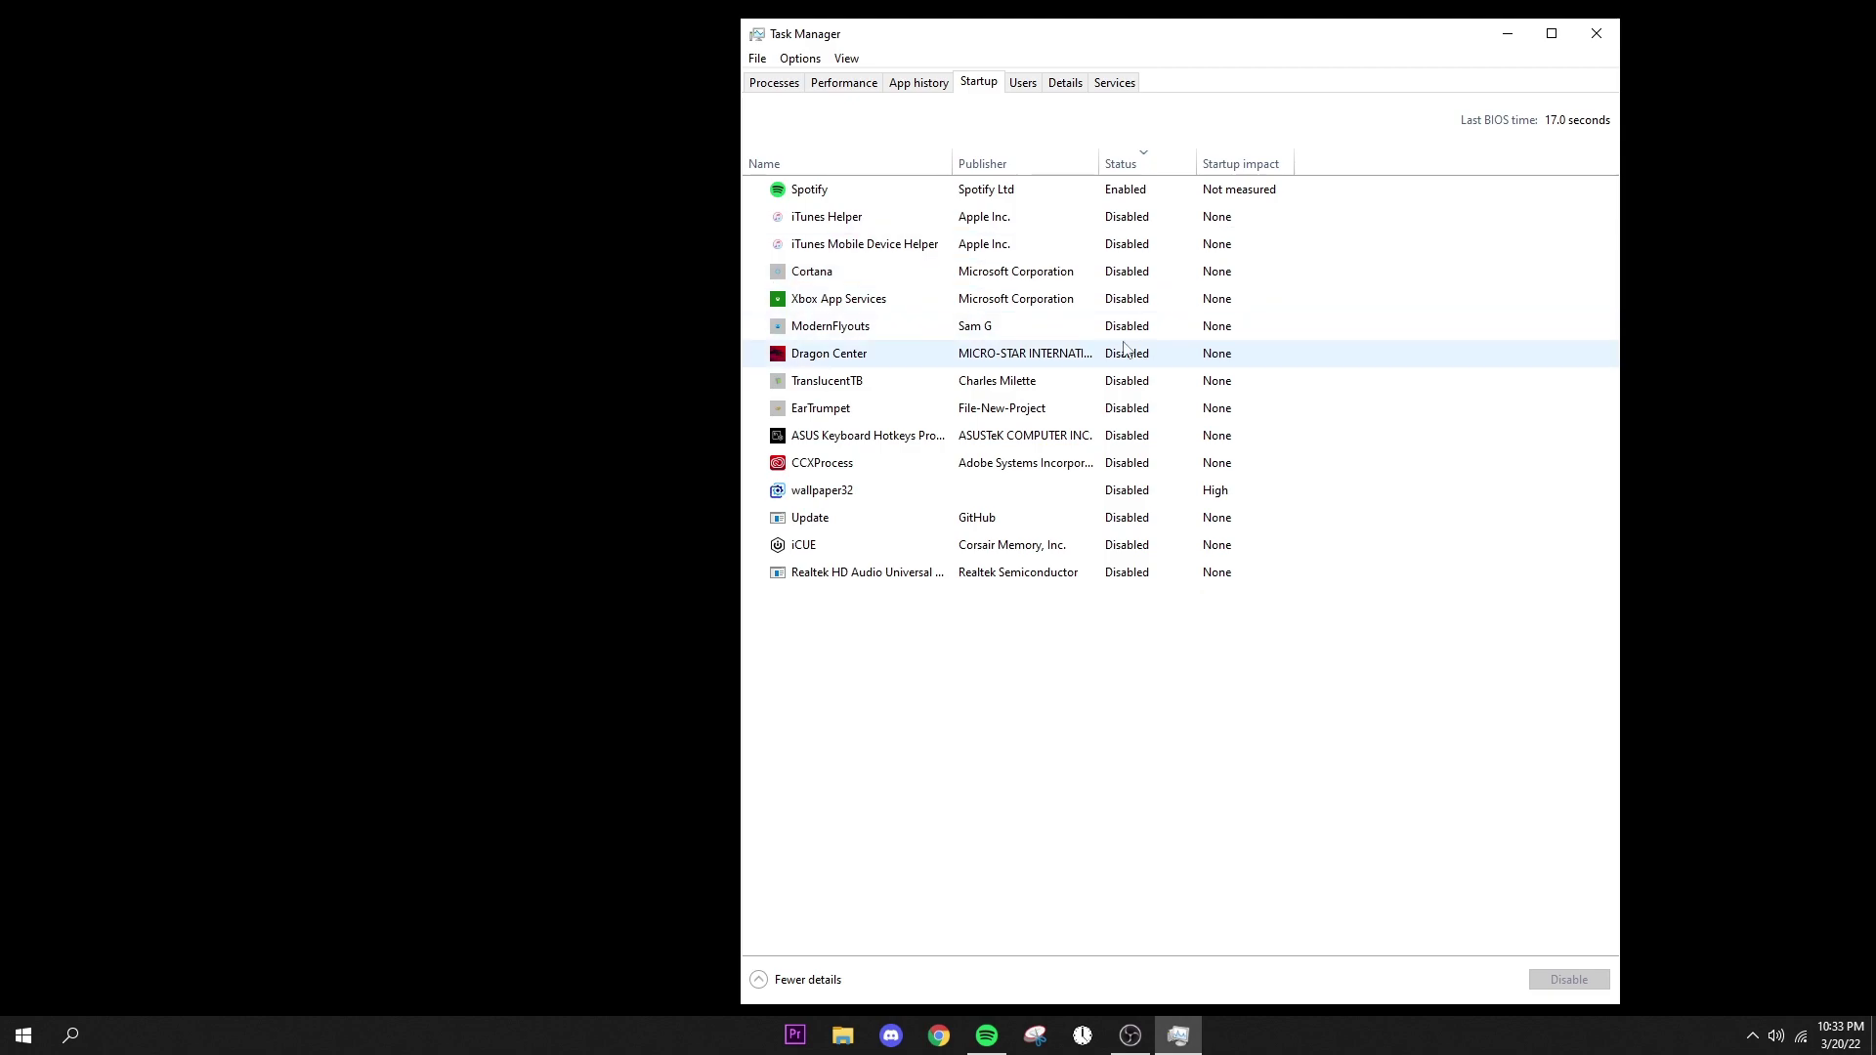
Enable the ASUS Keyboard Hotkeys startup program and disable it again
{"action": "right_click", "coordinate": [1046, 440]}
{"action": "left_click", "coordinate": [1074, 453]}
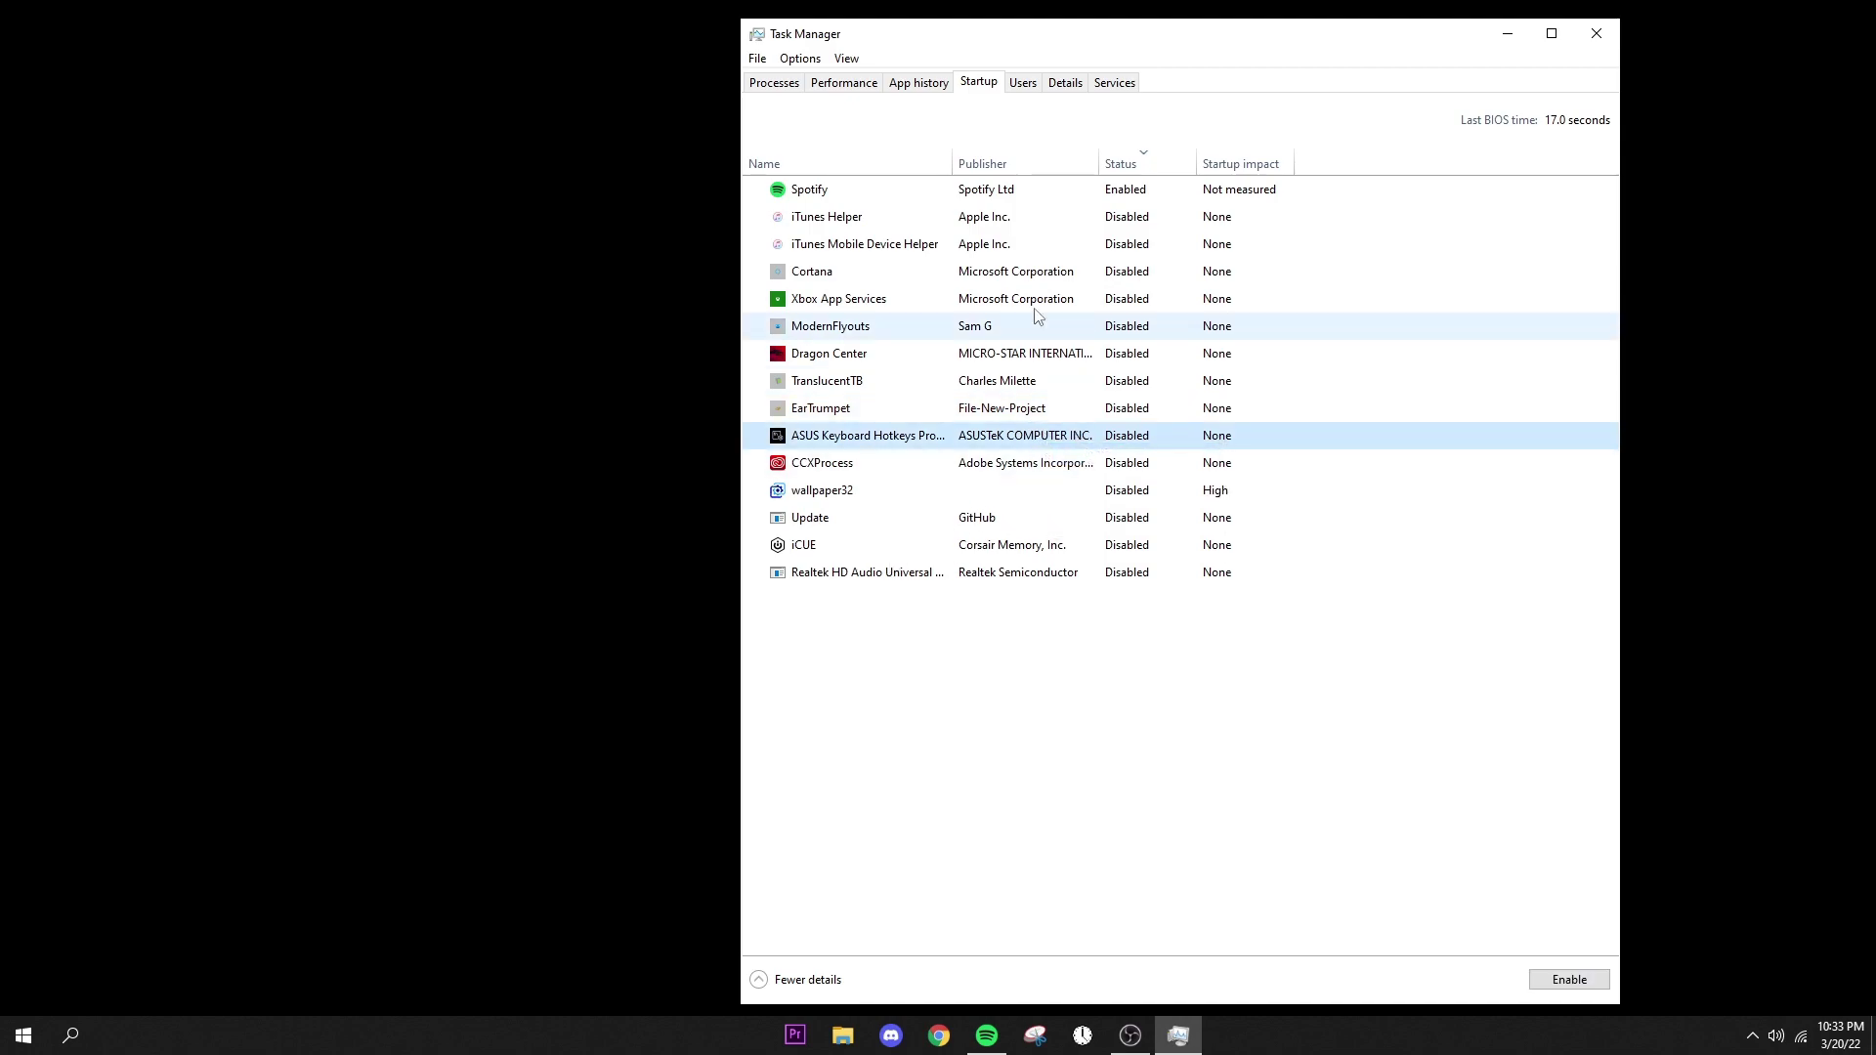
{"action": "right_click", "coordinate": [912, 219]}
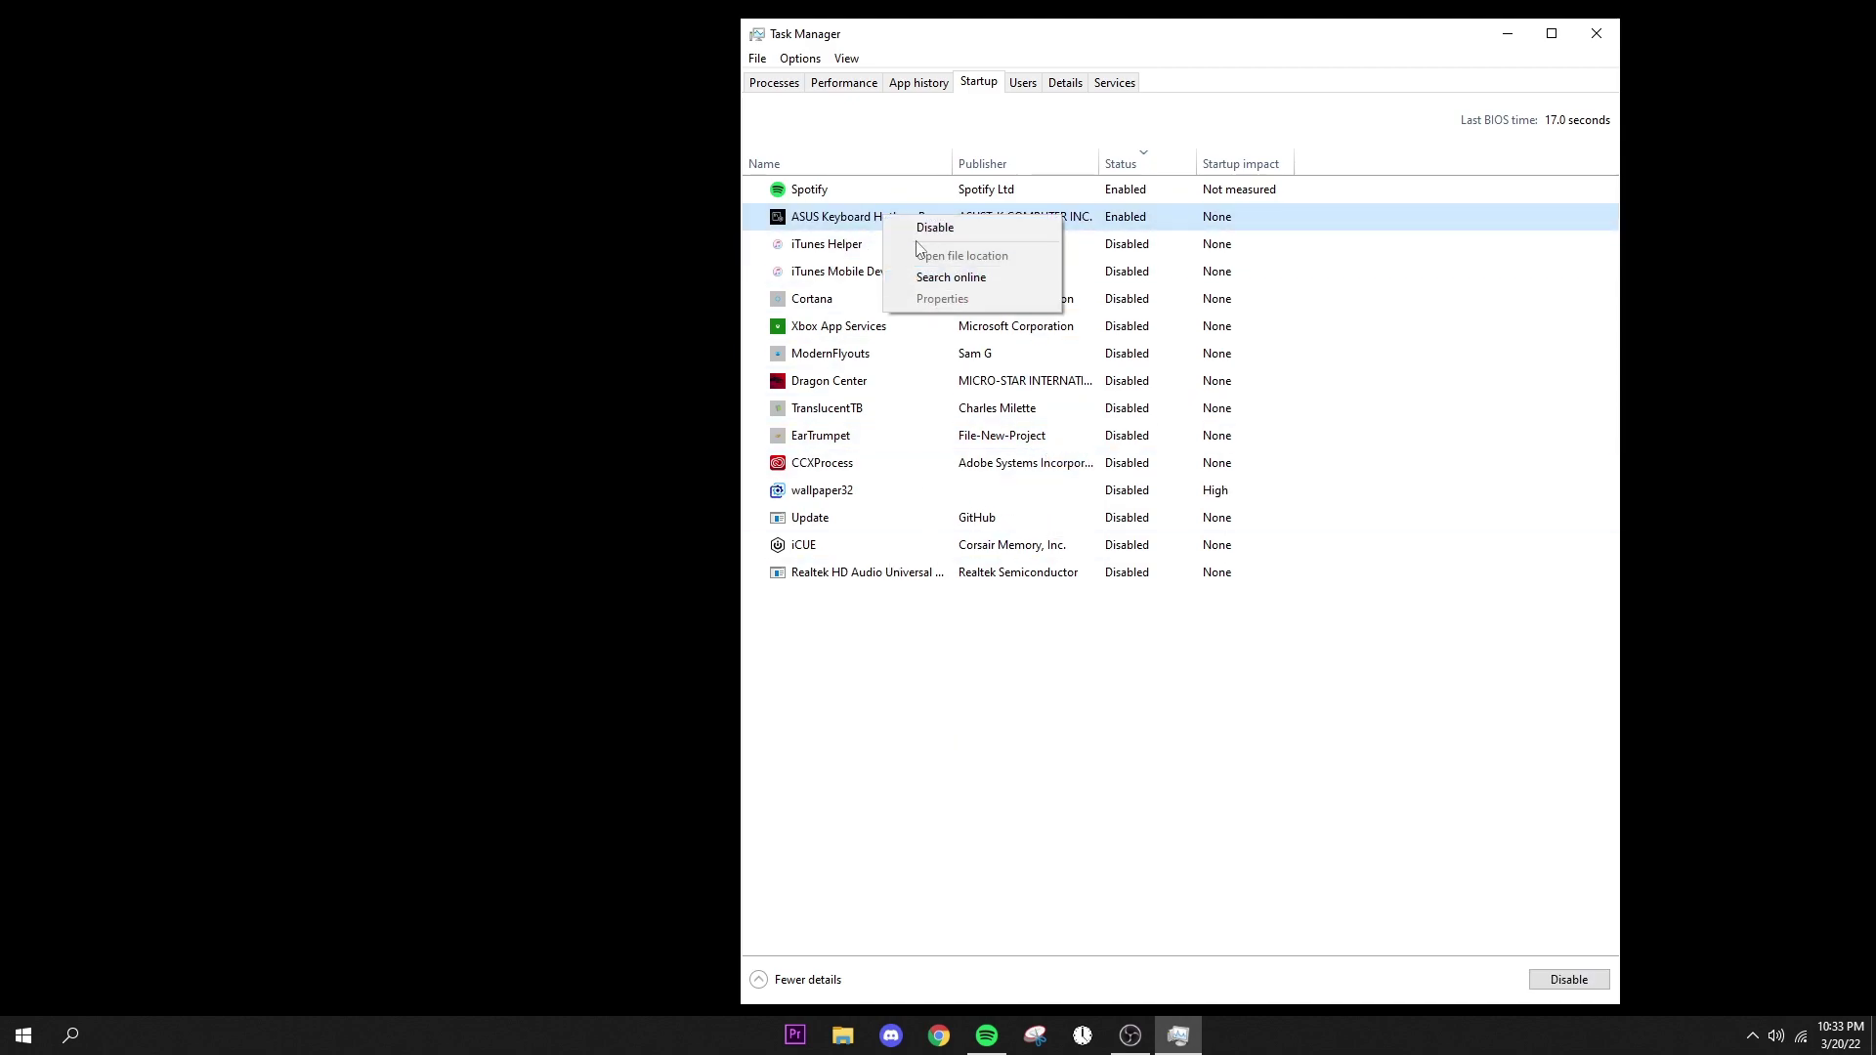
{"action": "left_click", "coordinate": [938, 595]}
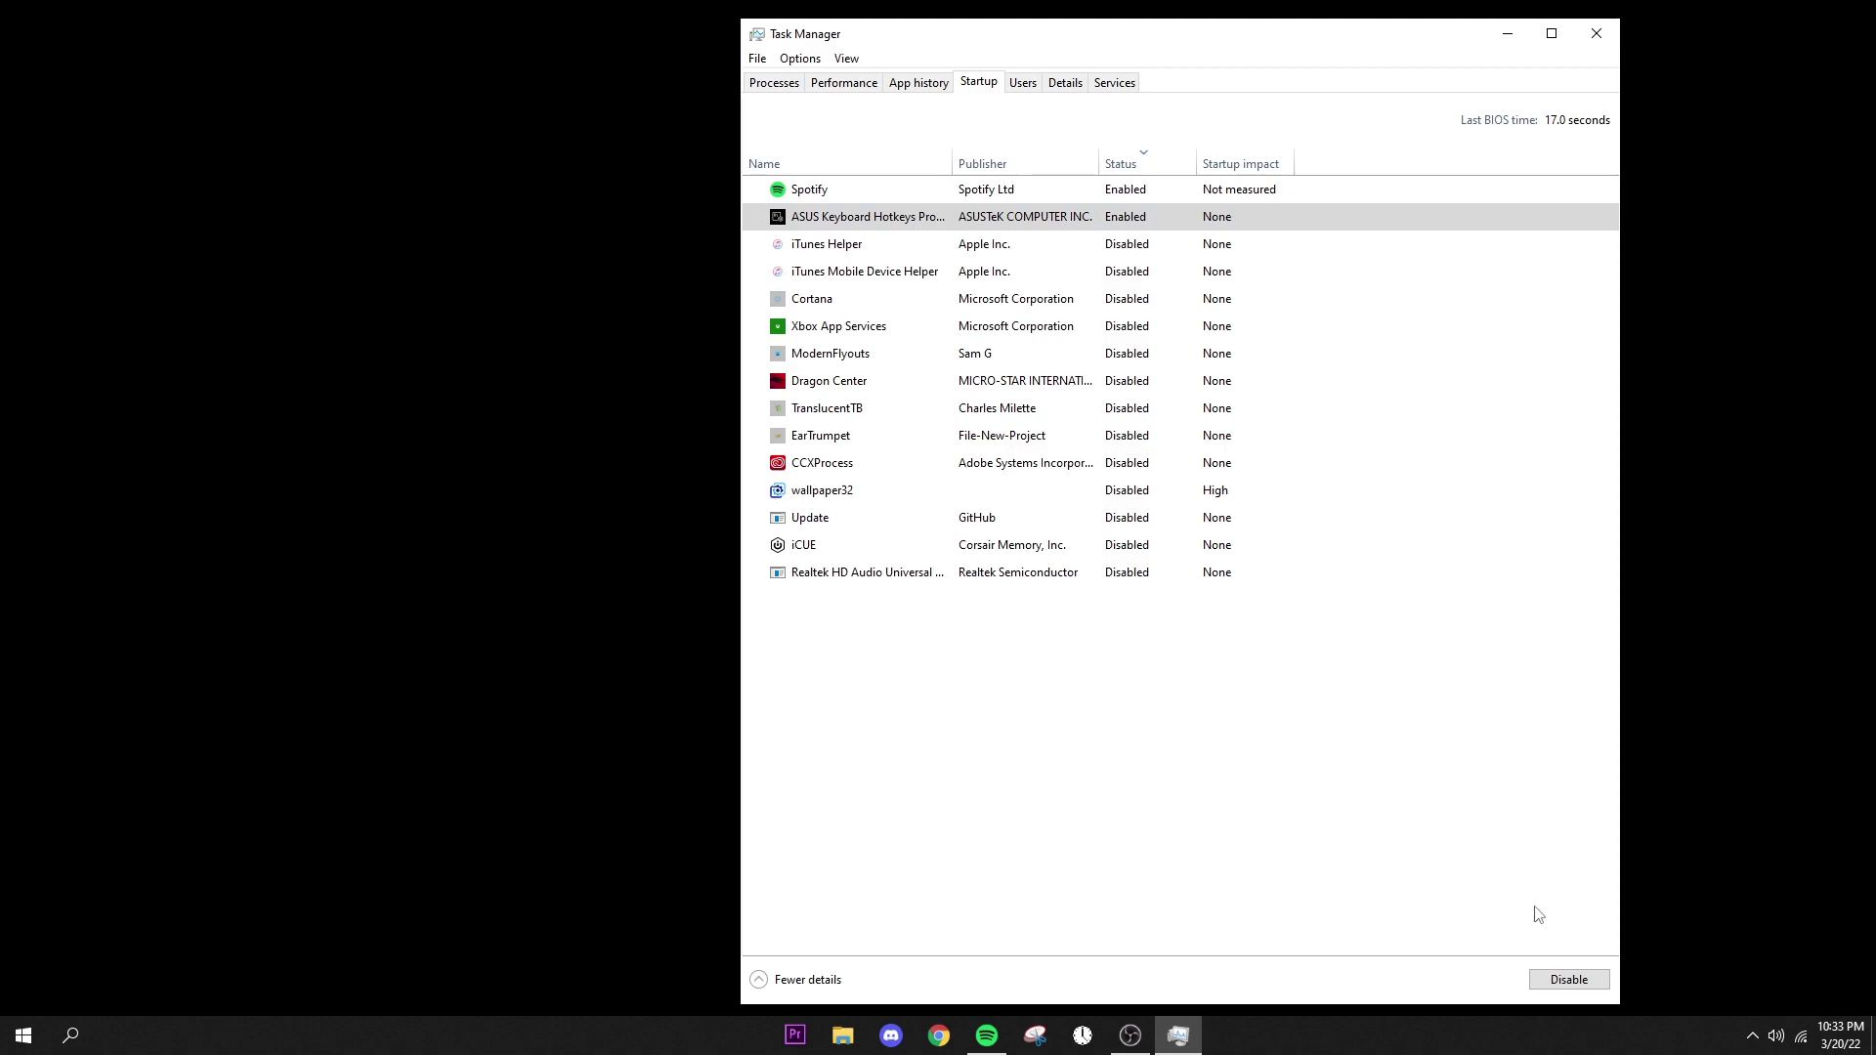
{"action": "left_click", "coordinate": [1557, 980]}
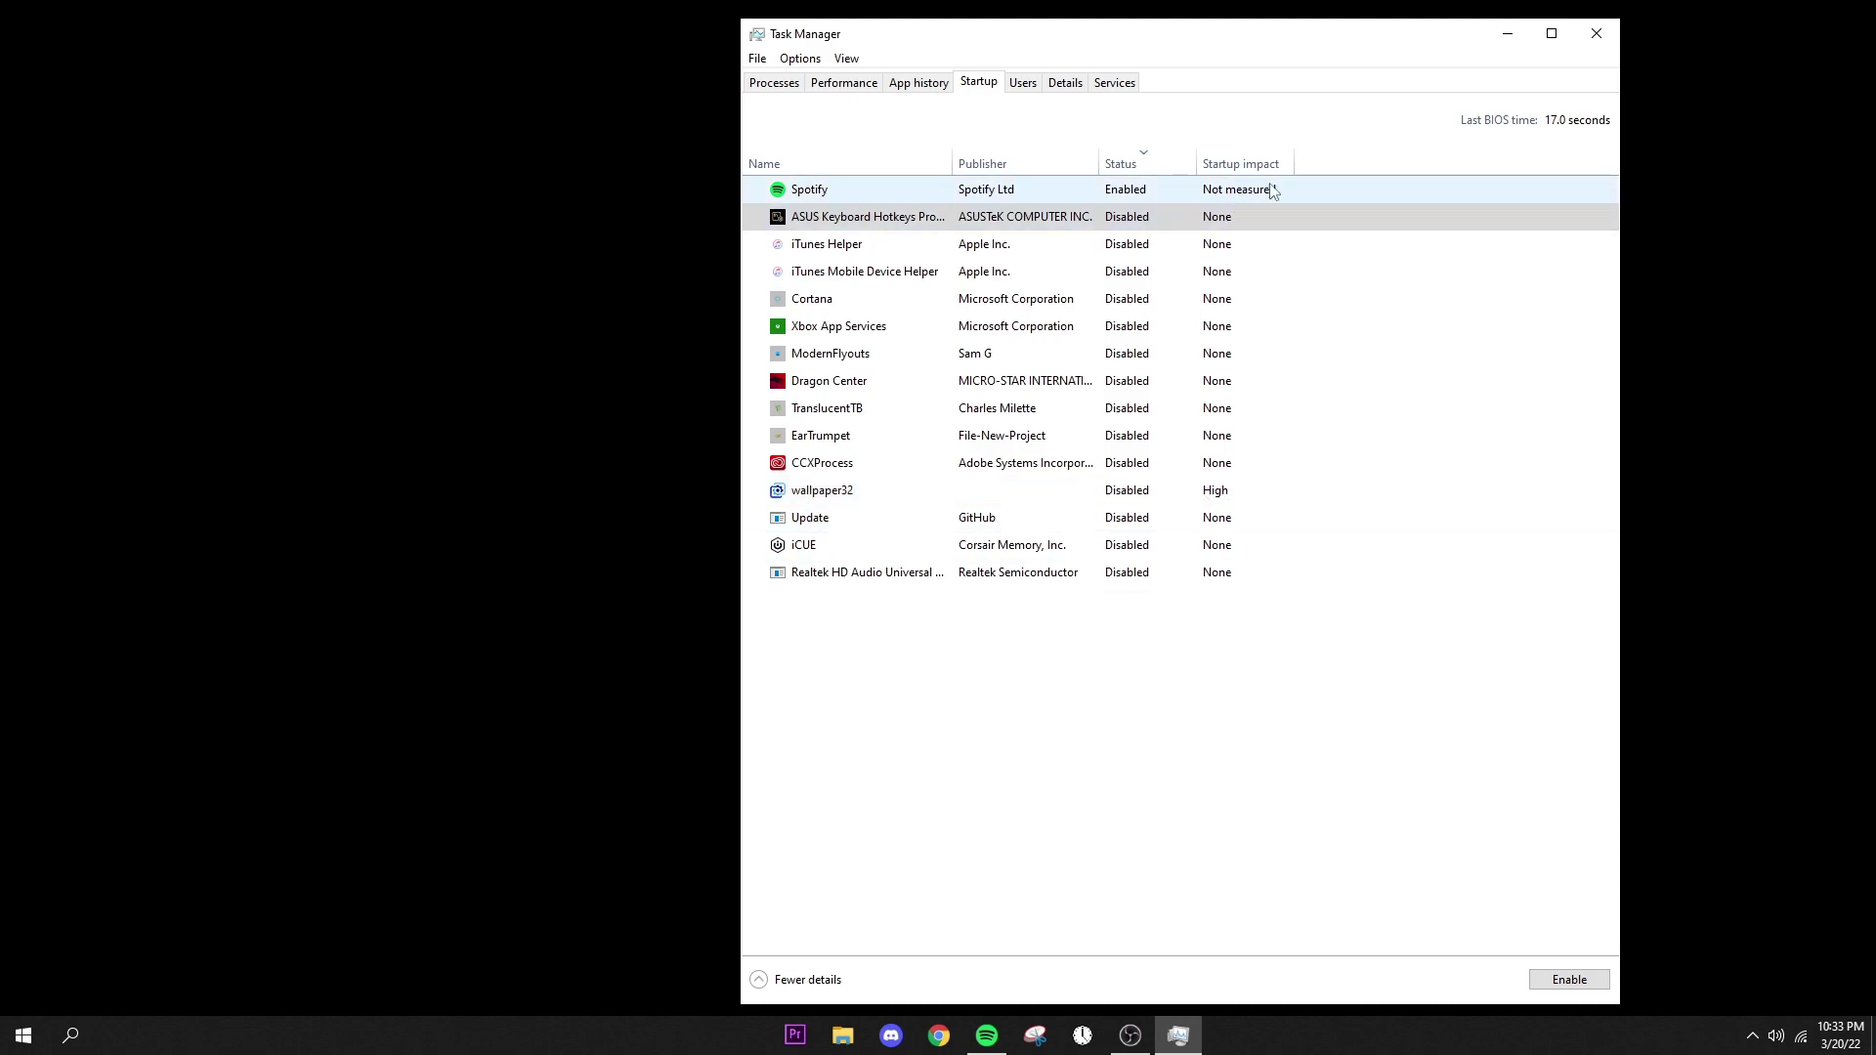
Check Spotify's startup impact in the startup list and close Task Manager
{"action": "mouse_move", "coordinate": [1268, 197]}
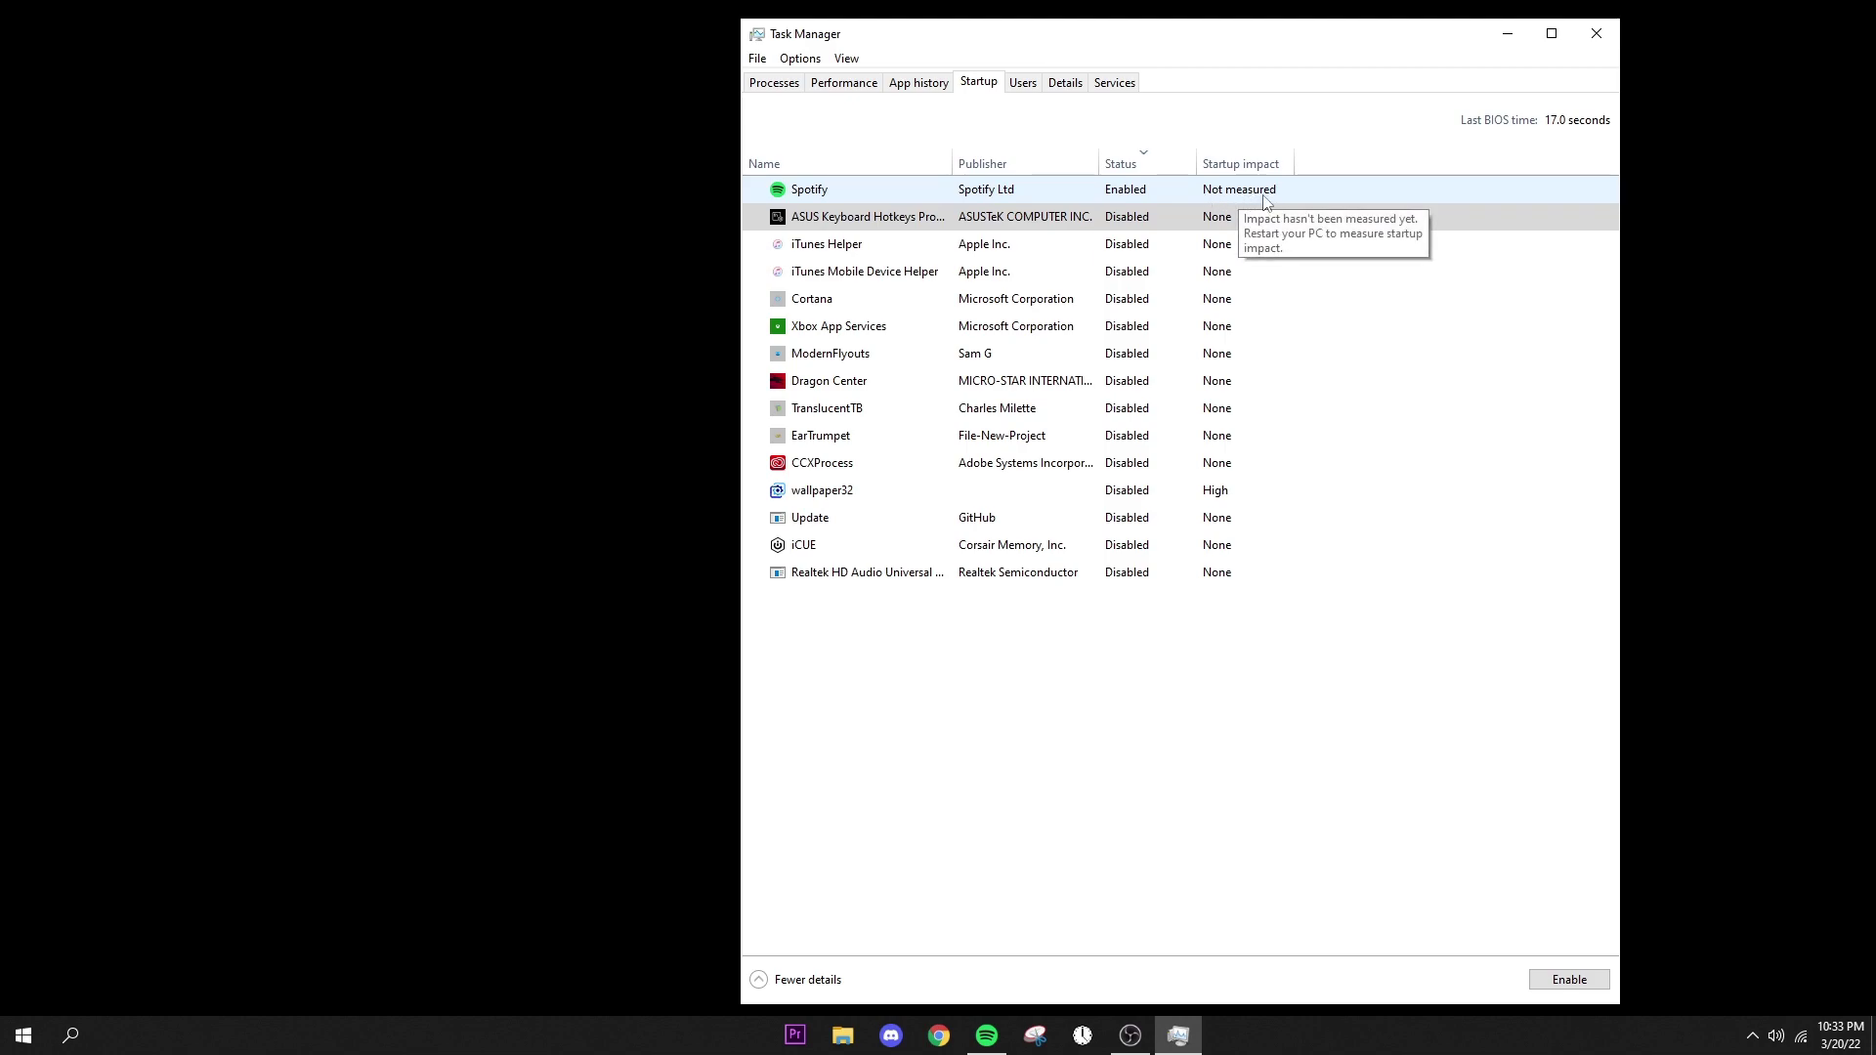
{"action": "left_click_drag", "start_coordinate": [1273, 38], "coordinate": [1493, 35]}
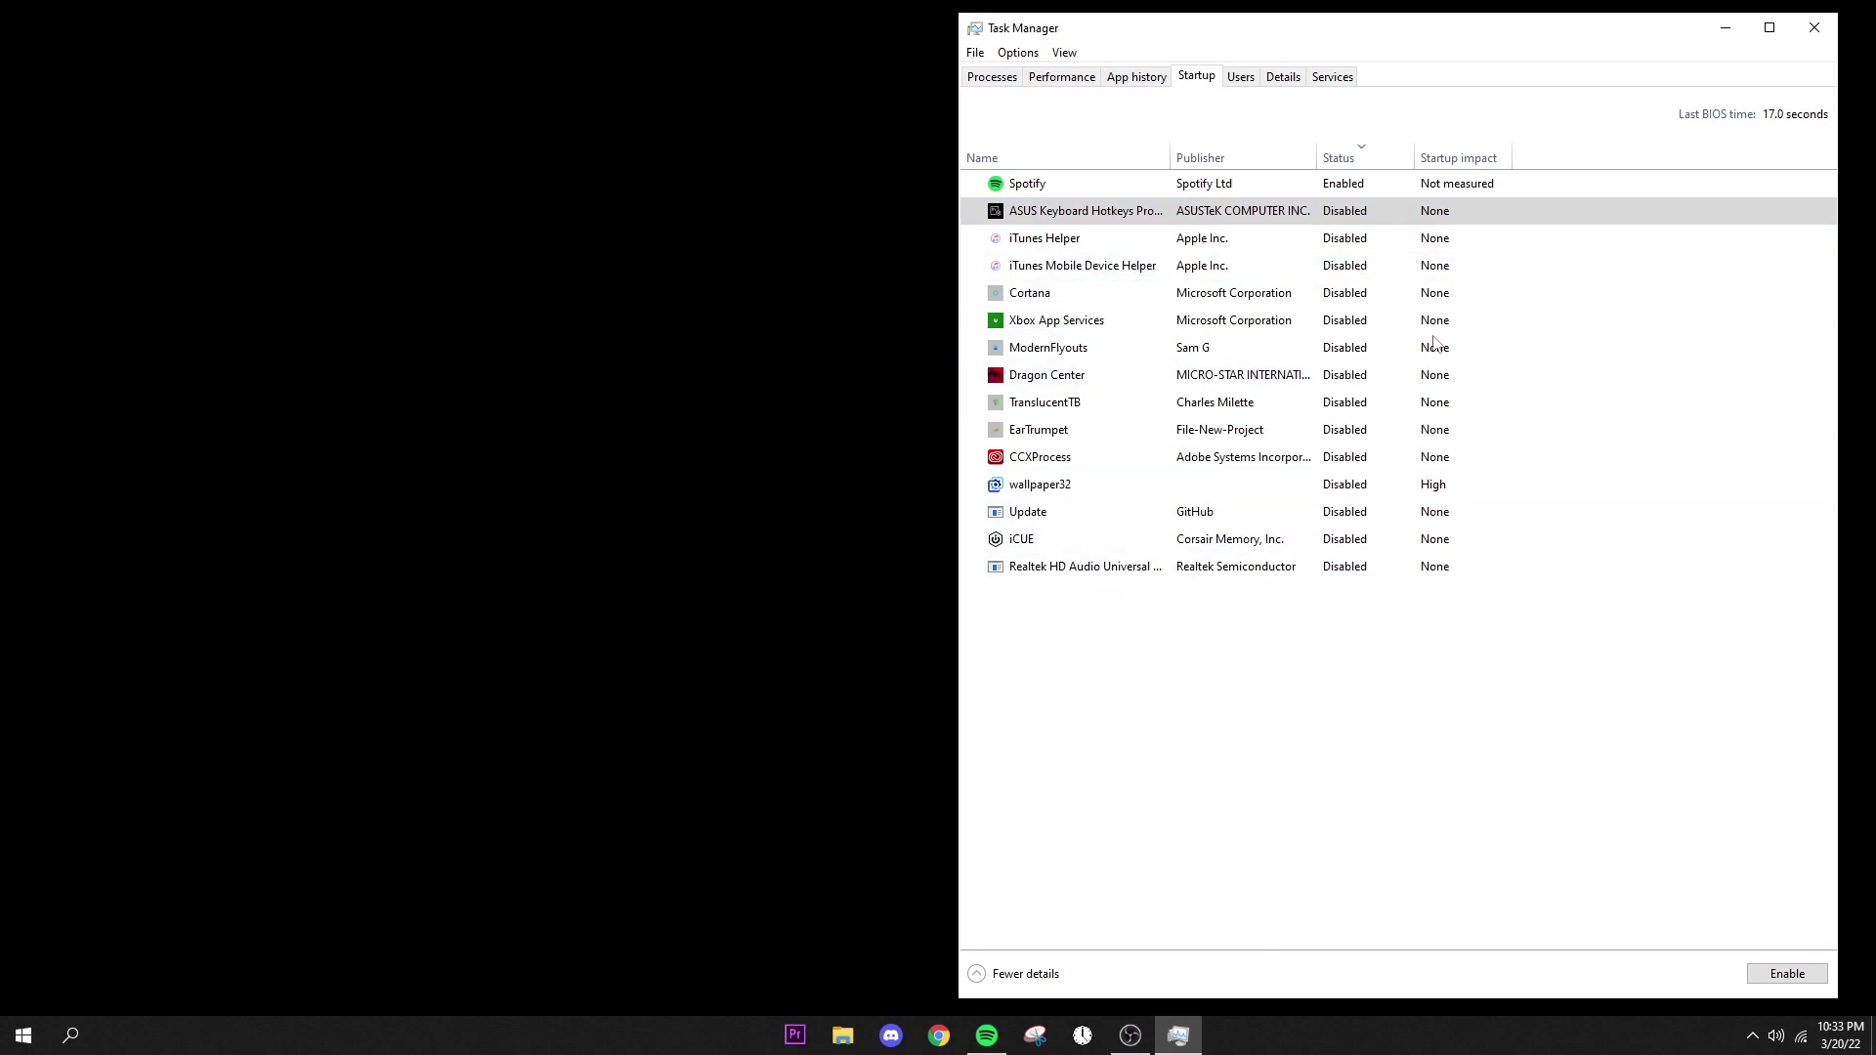
{"action": "left_click", "coordinate": [1801, 30]}
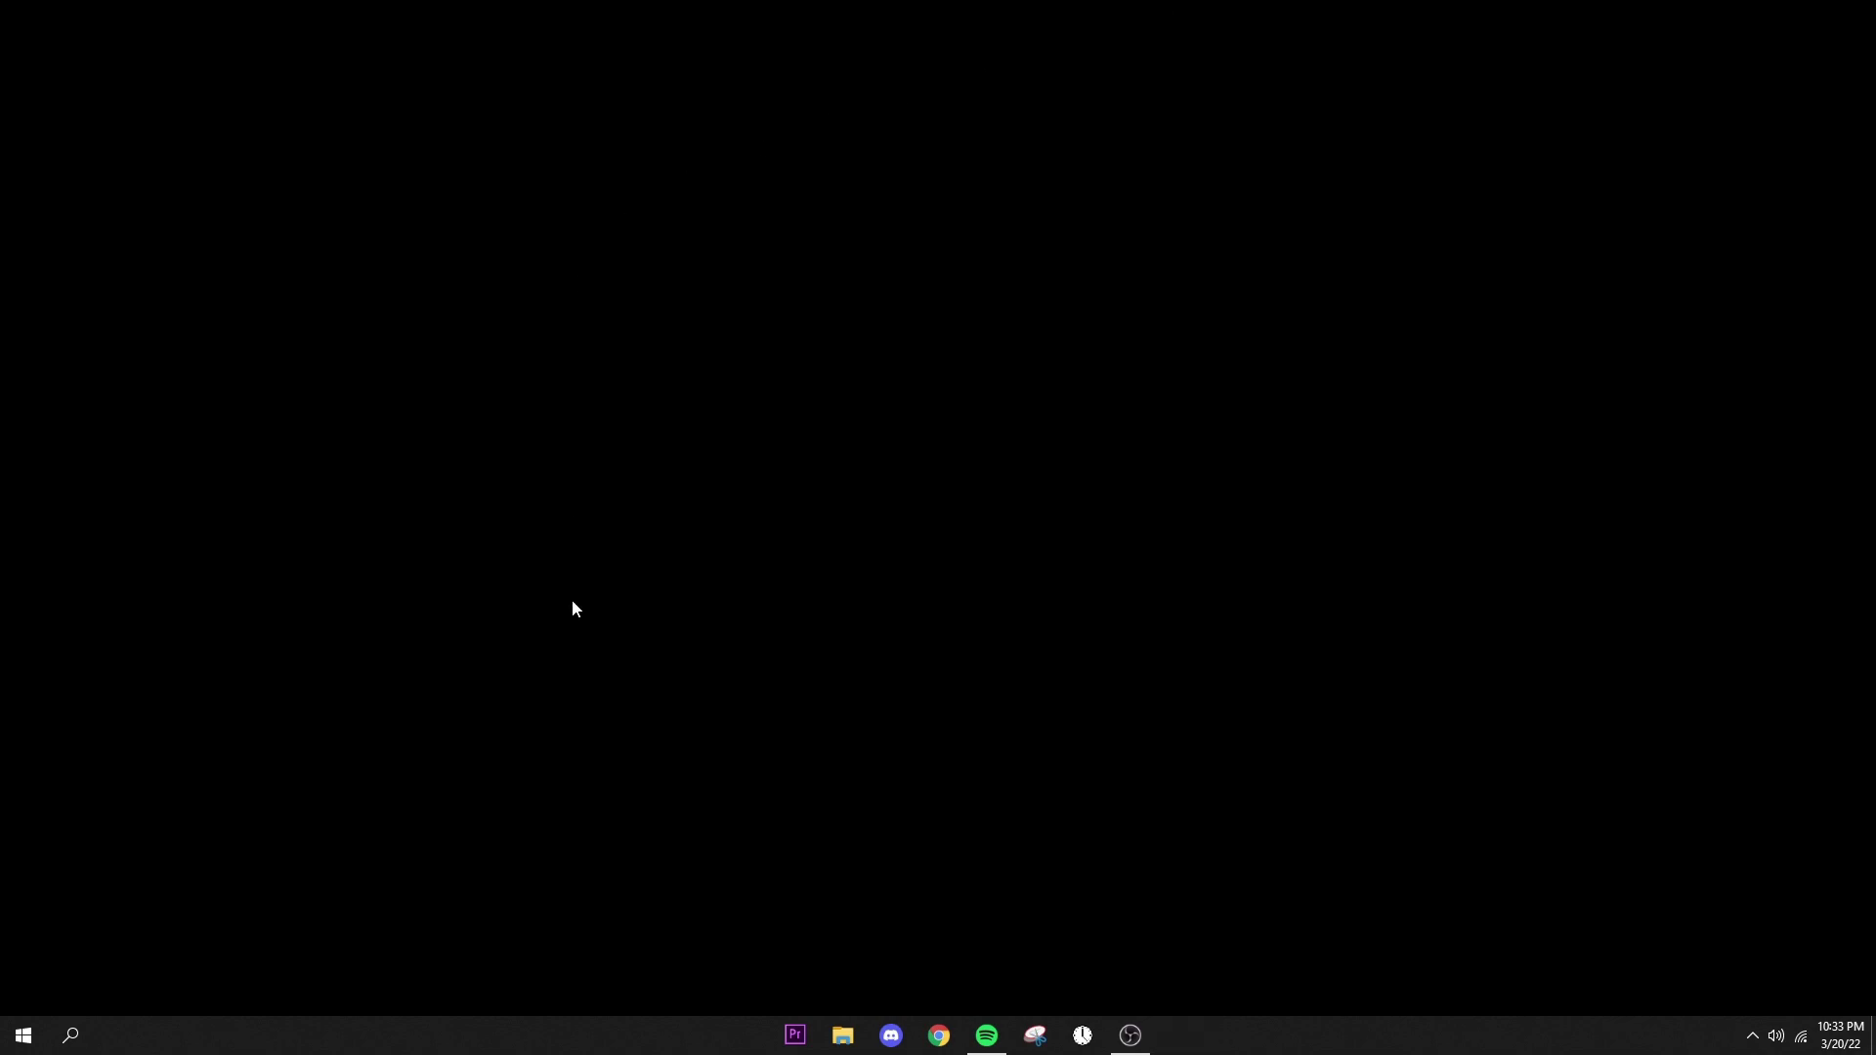
Search Windows for "%temp%" and open the local Temp folder
{"action": "left_click", "coordinate": [89, 1035]}
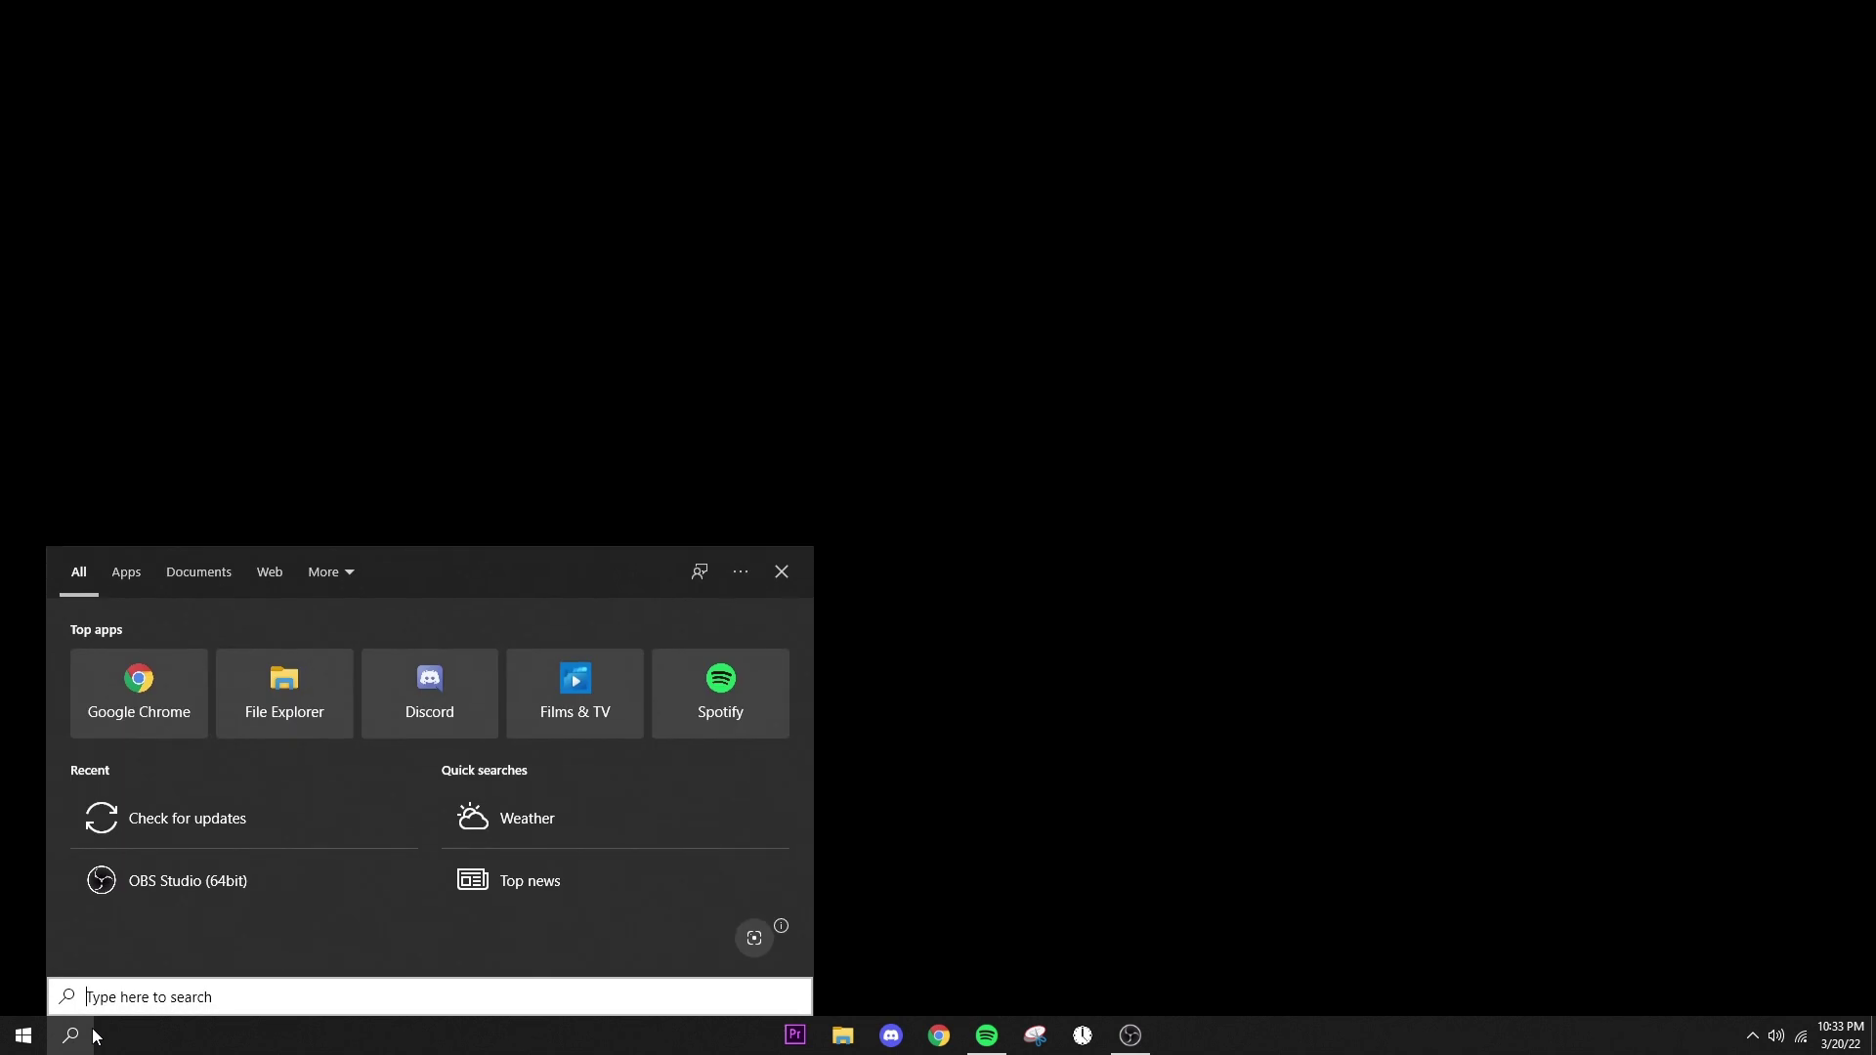
{"action": "type", "text": "%tem"}
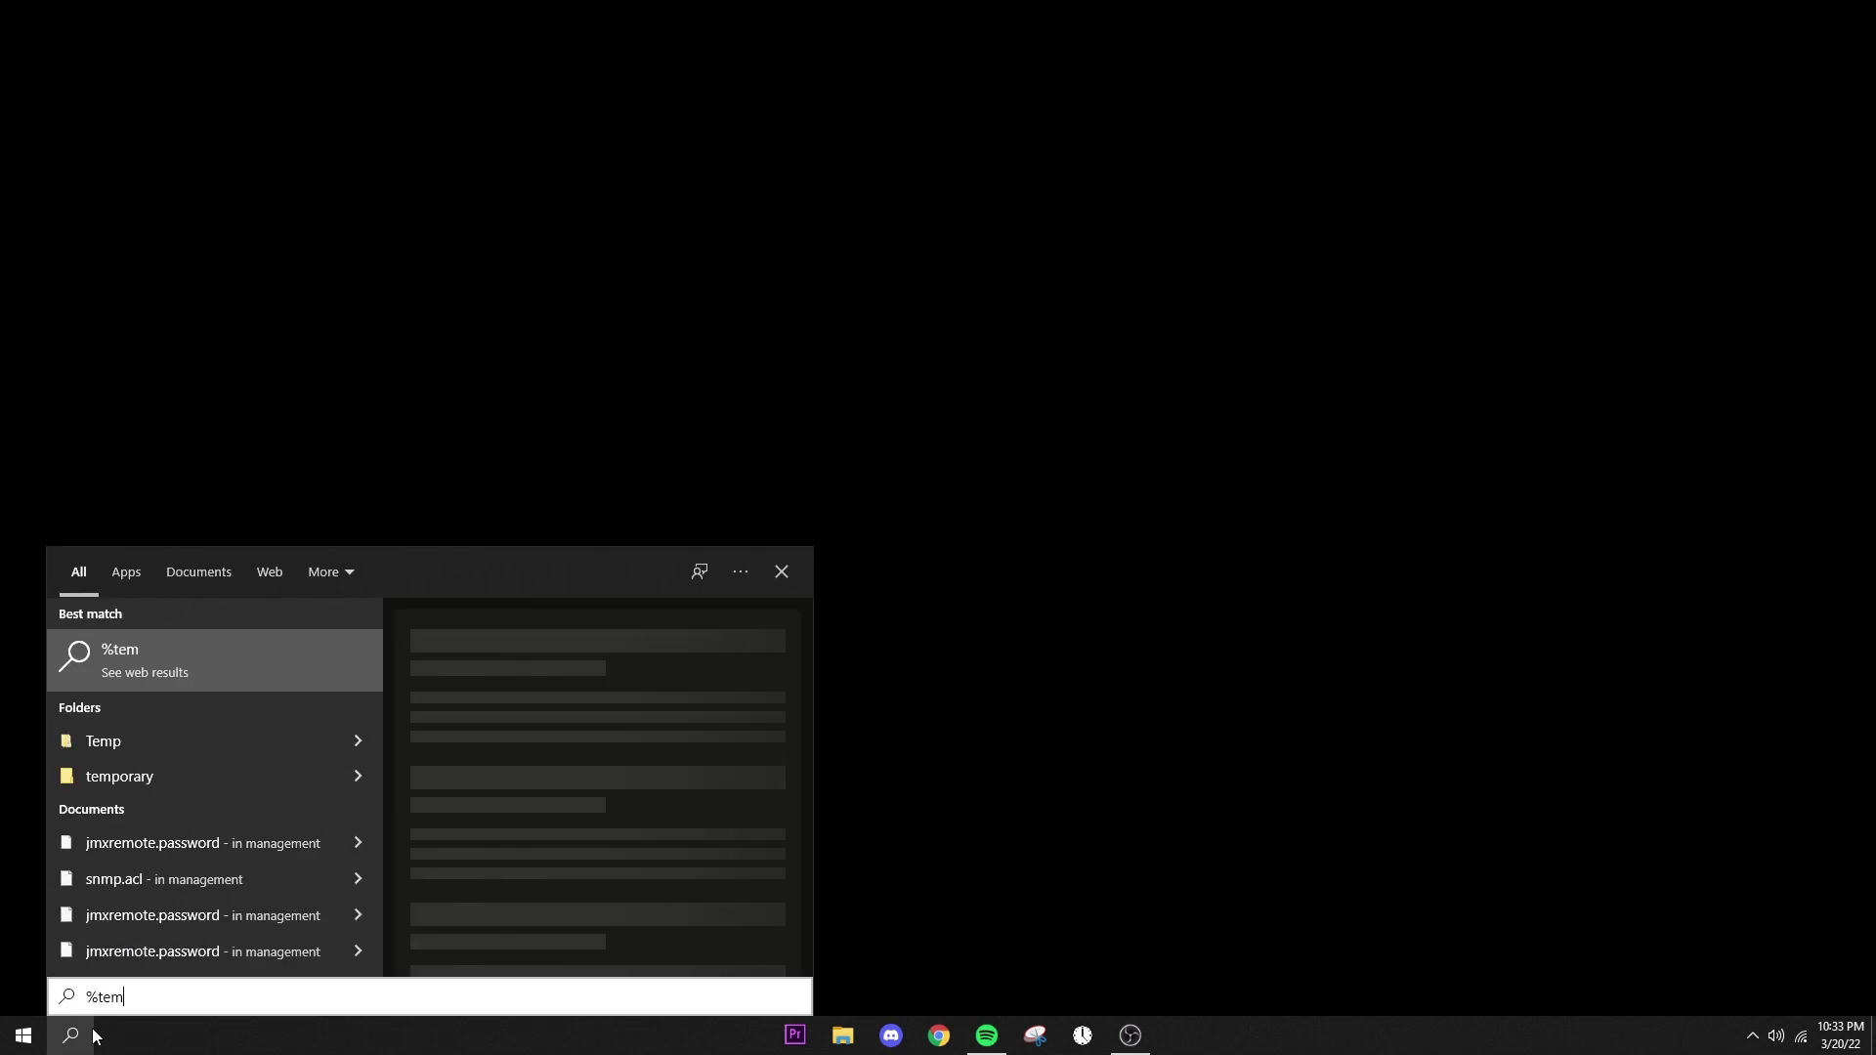
{"action": "type", "text": "p%"}
{"action": "left_click_drag", "start_coordinate": [162, 1002], "coordinate": [86, 998]}
{"action": "left_click", "coordinate": [168, 661]}
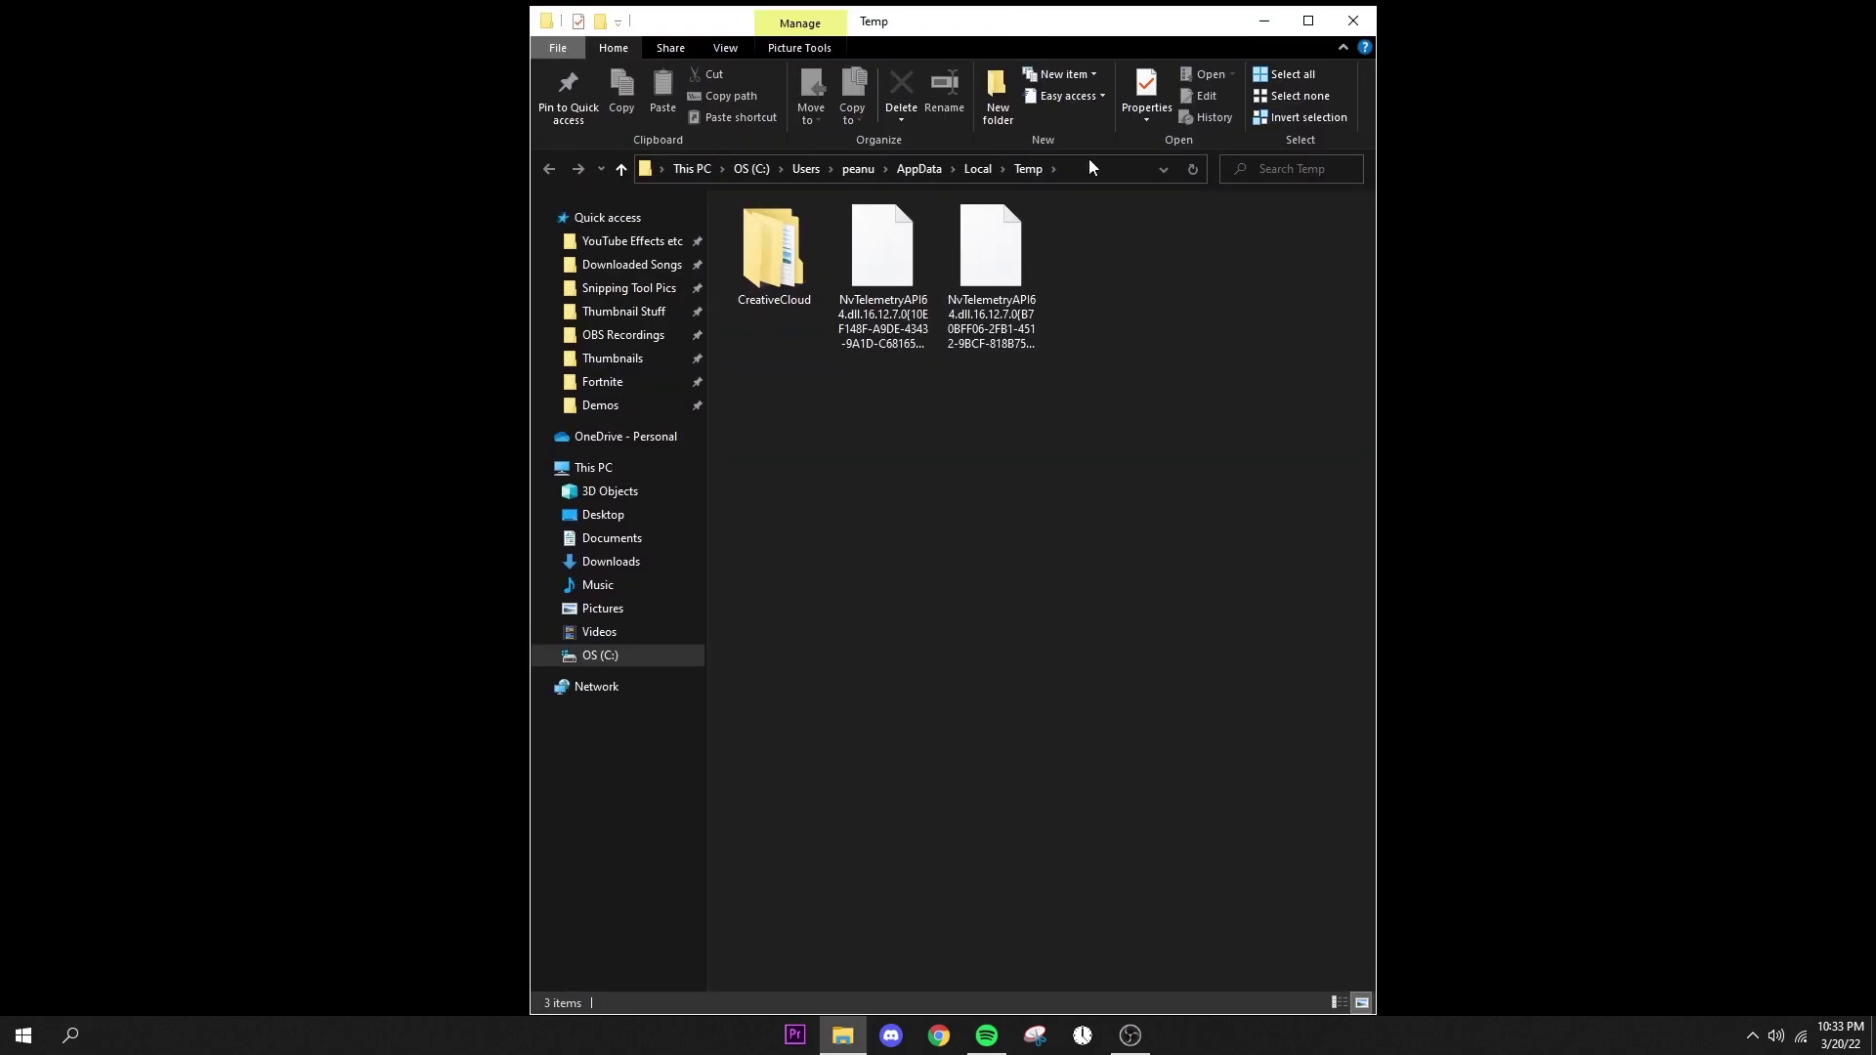
Delete the CreativeCloud folder and the two NvTelemetryAPI files from the local Temp folder
{"action": "left_click_drag", "start_coordinate": [1134, 348], "coordinate": [797, 278]}
{"action": "right_click", "coordinate": [797, 278]}
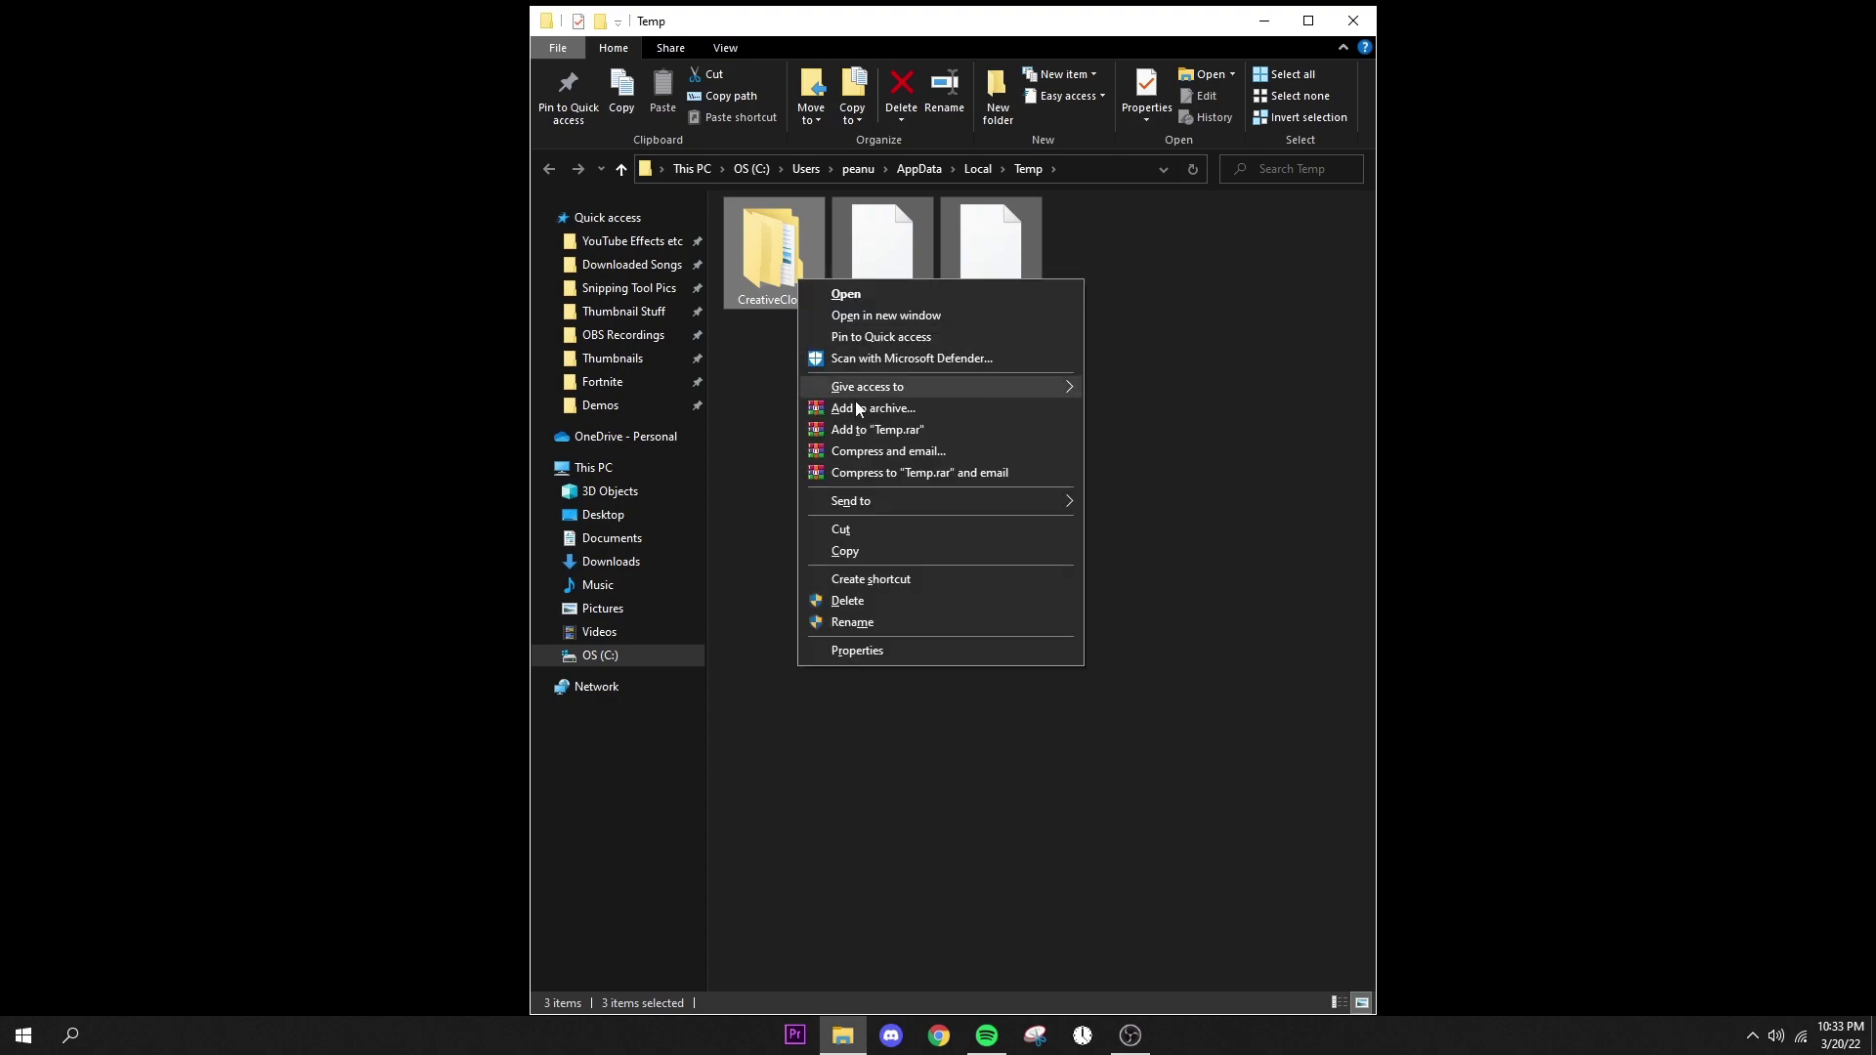
{"action": "left_click", "coordinate": [846, 601]}
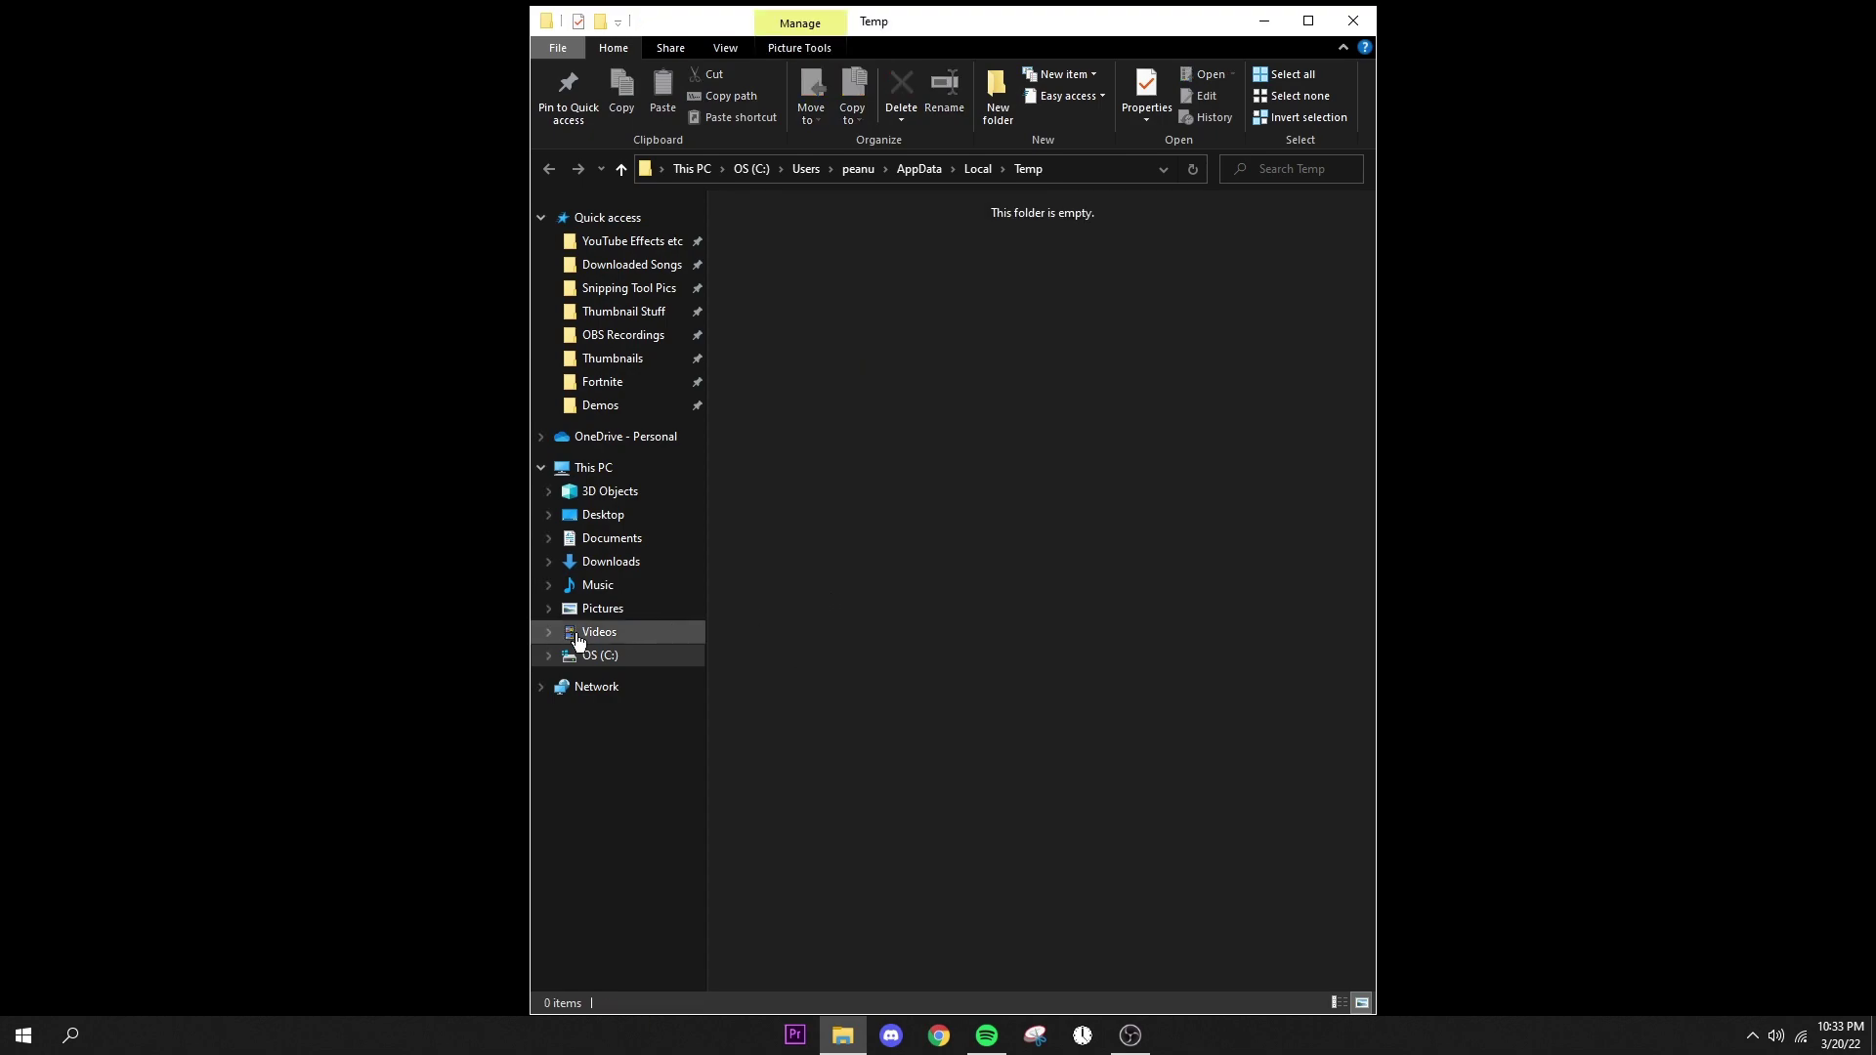
Delete everything in the C:\temp folder, skipping all files that are in use, and close the folder window
{"action": "left_click", "coordinate": [607, 478]}
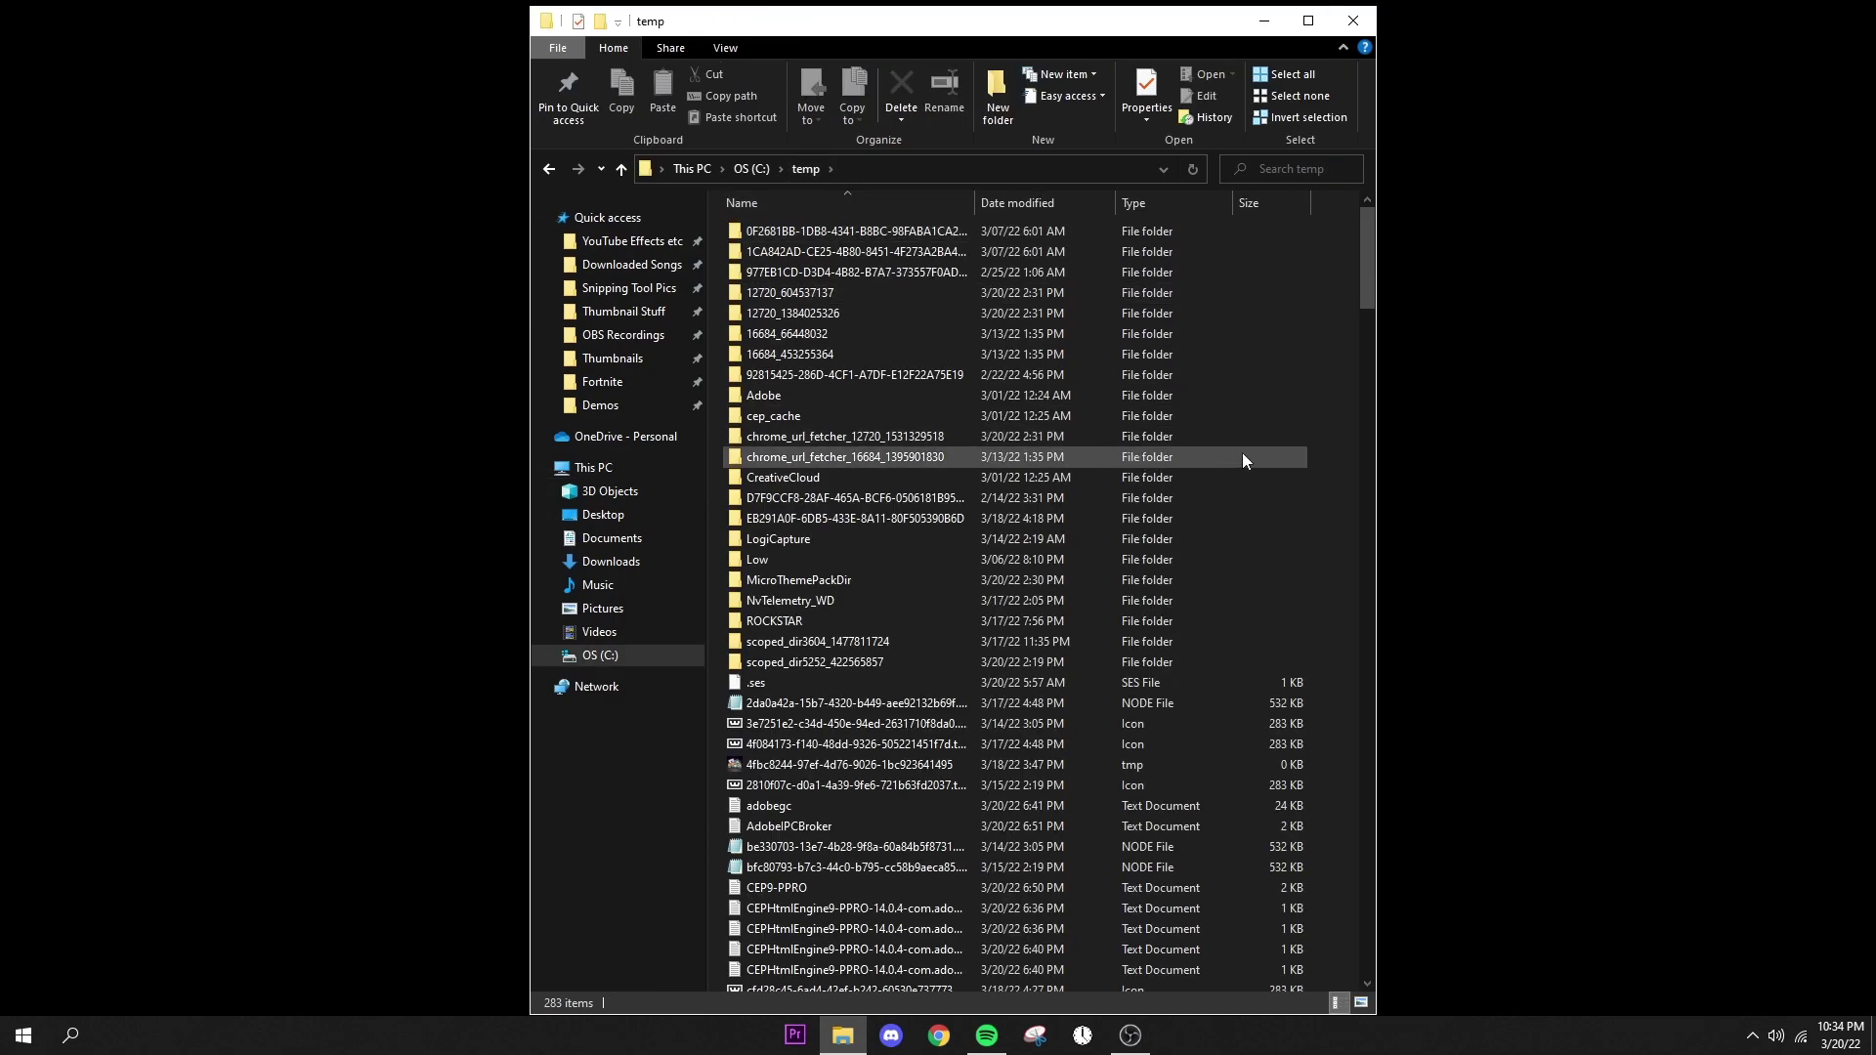
{"action": "left_click_drag", "start_coordinate": [1364, 283], "coordinate": [1315, 277]}
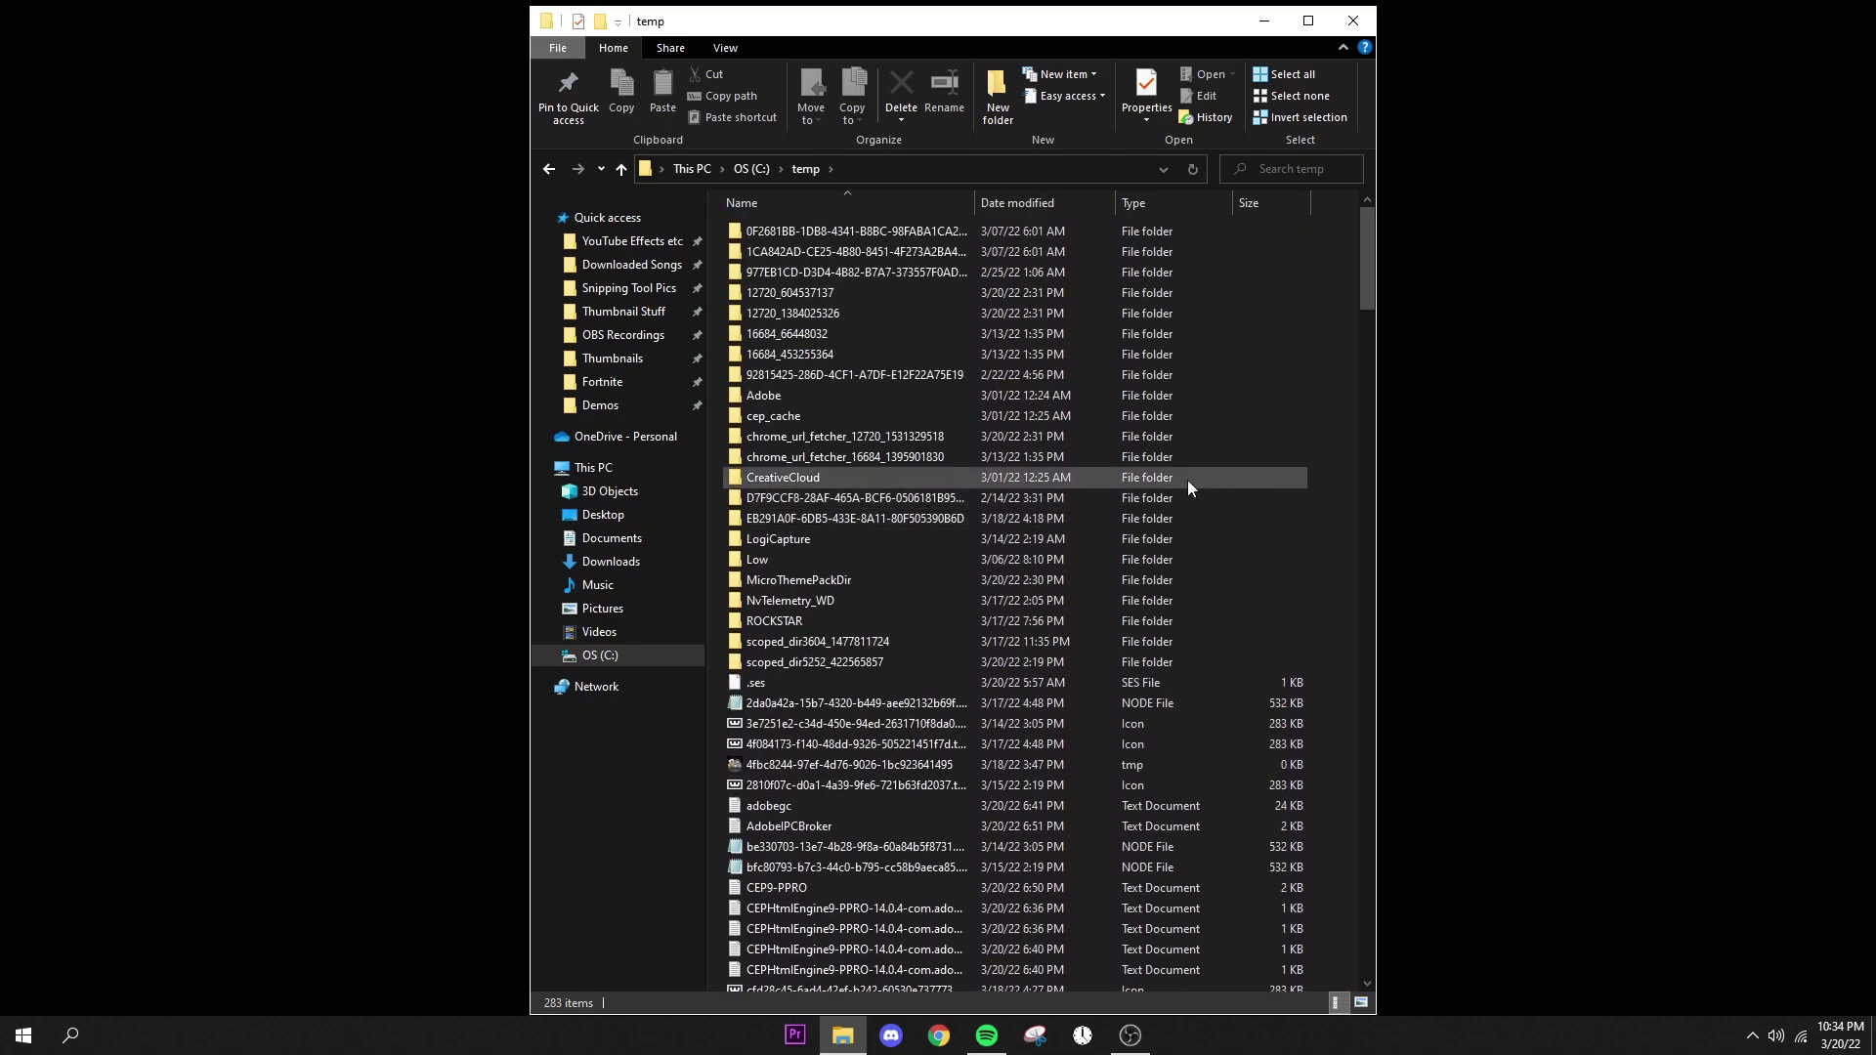
{"action": "key", "text": "ctrl+a"}
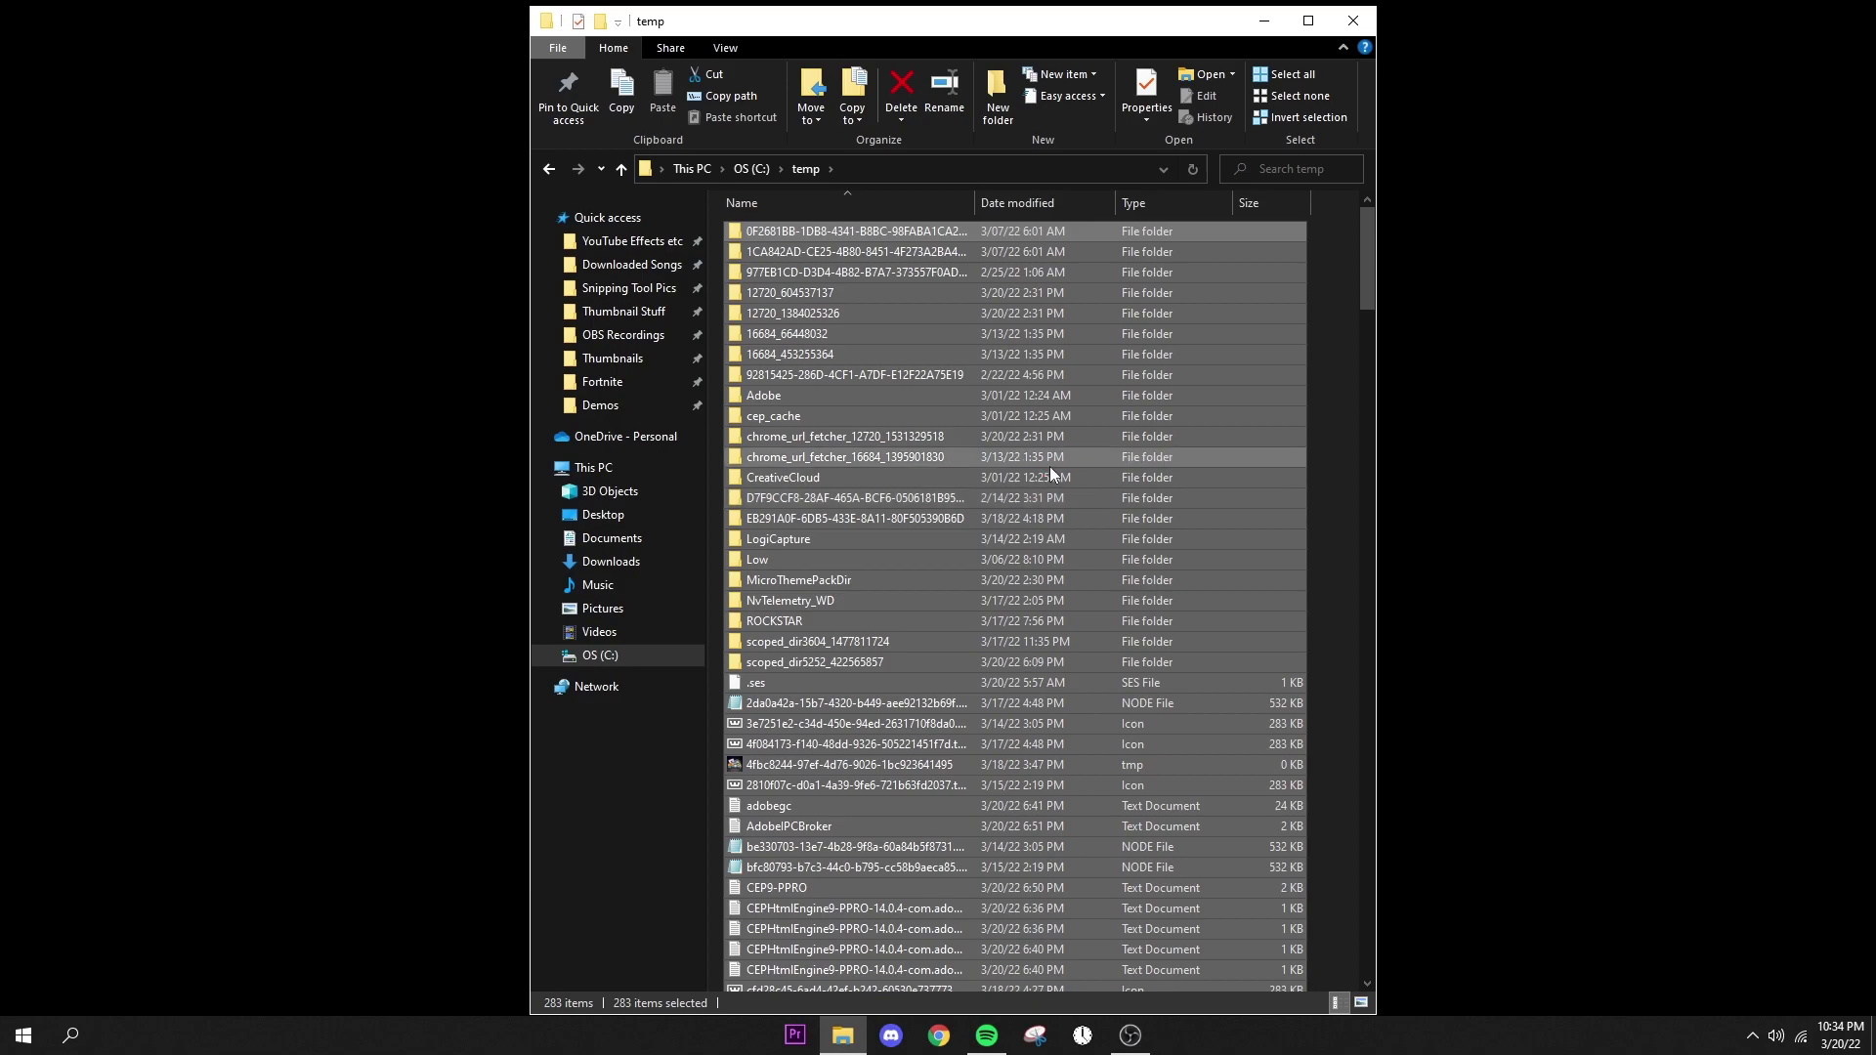
{"action": "key", "text": "Delete"}
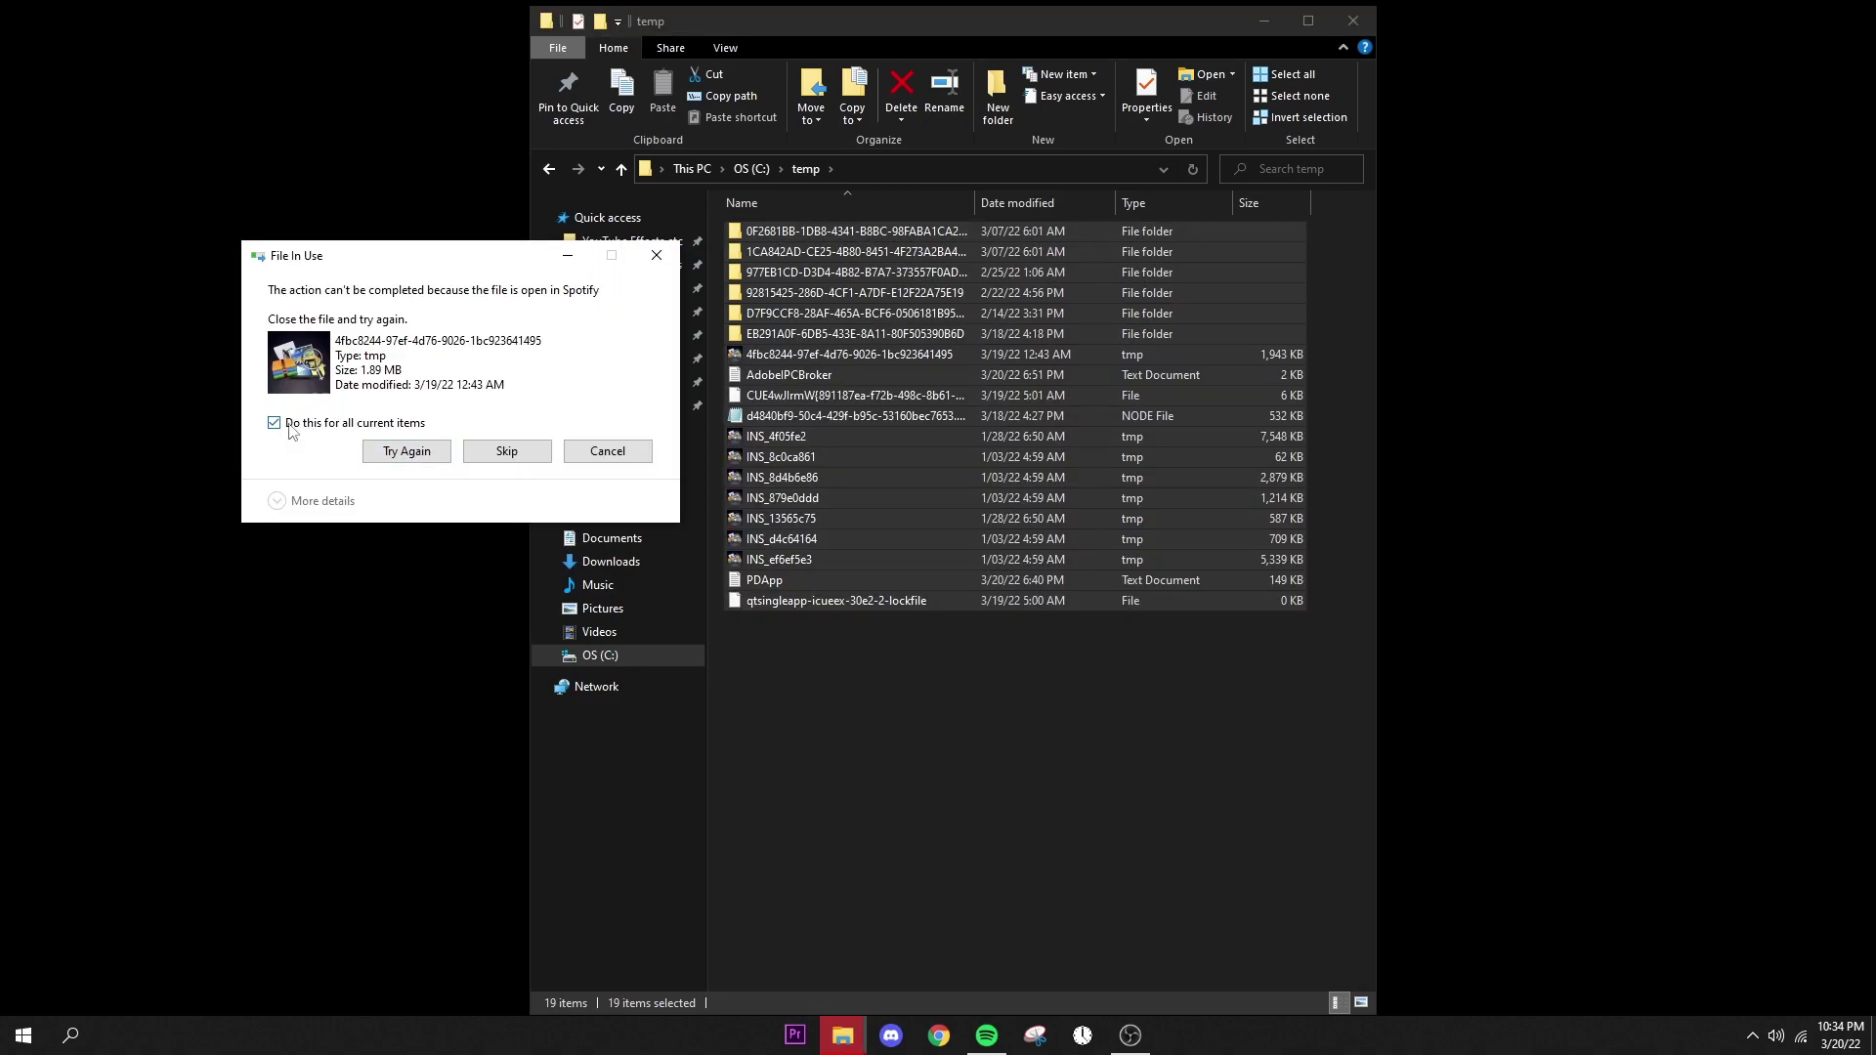
{"action": "left_click", "coordinate": [498, 460]}
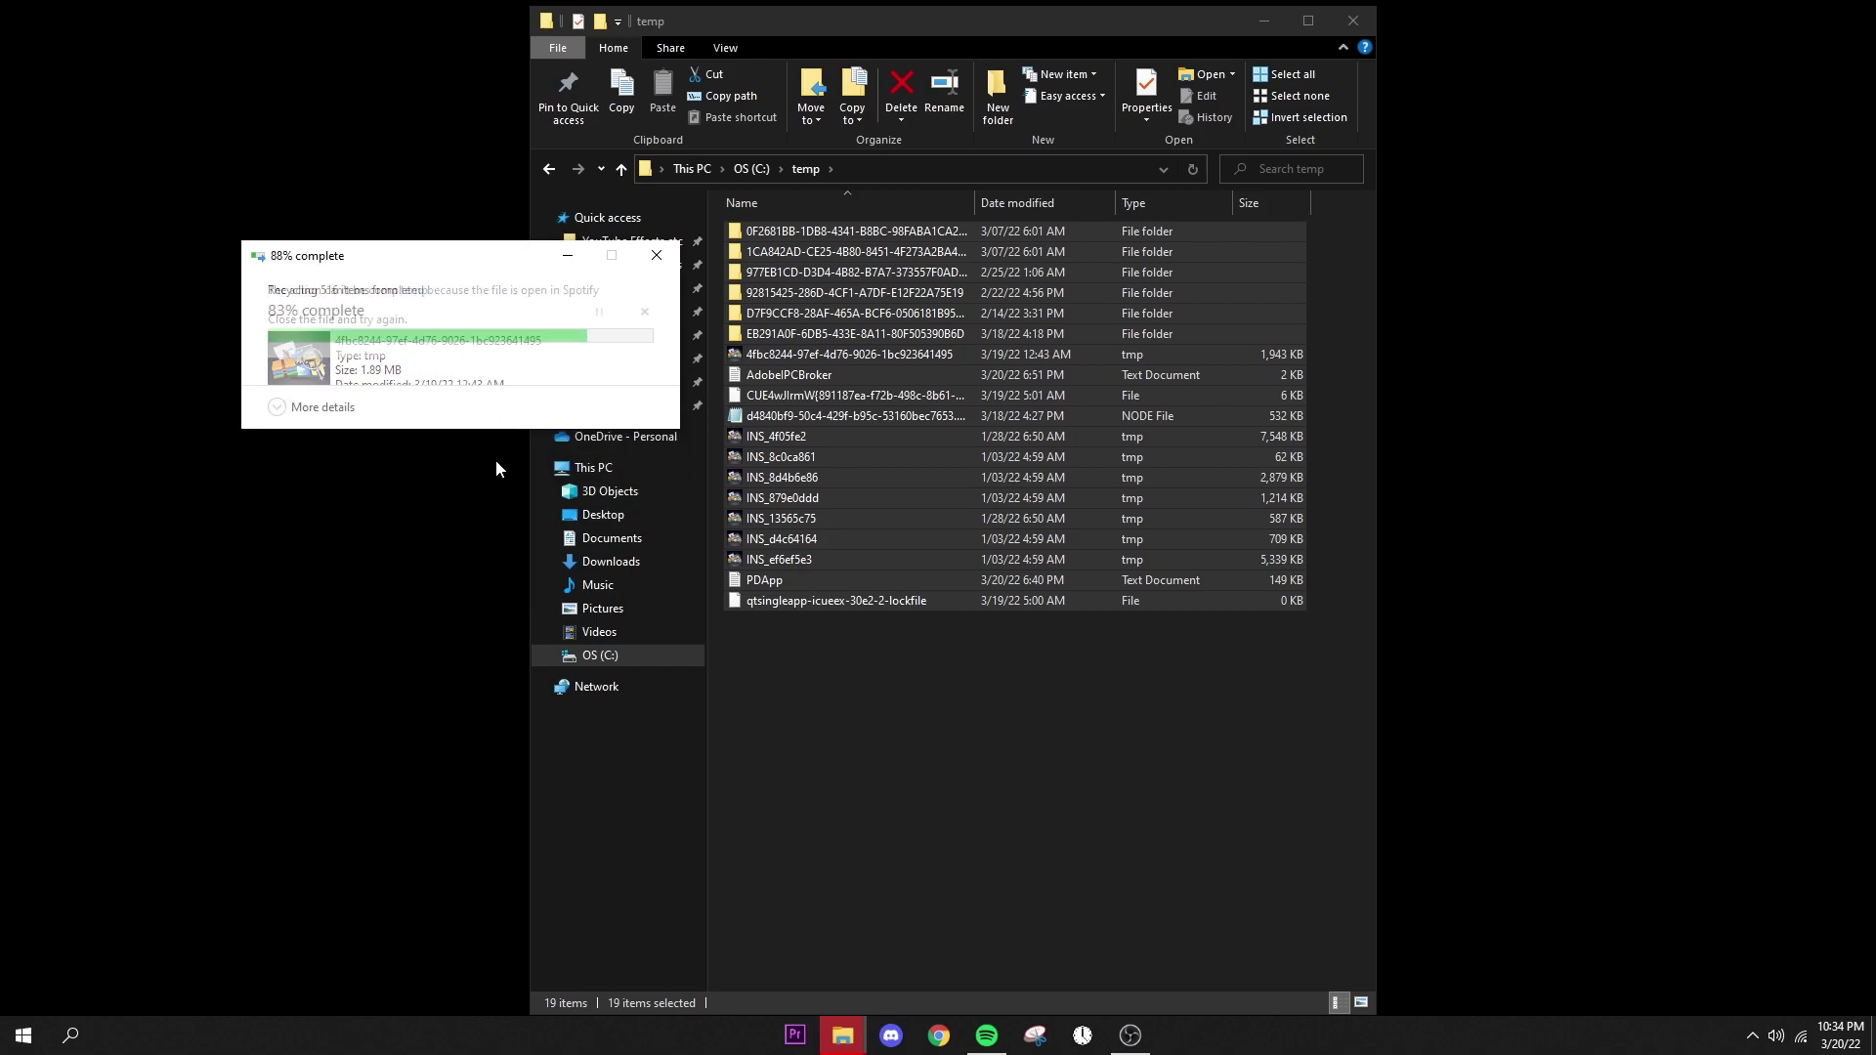
{"action": "left_click", "coordinate": [1353, 22]}
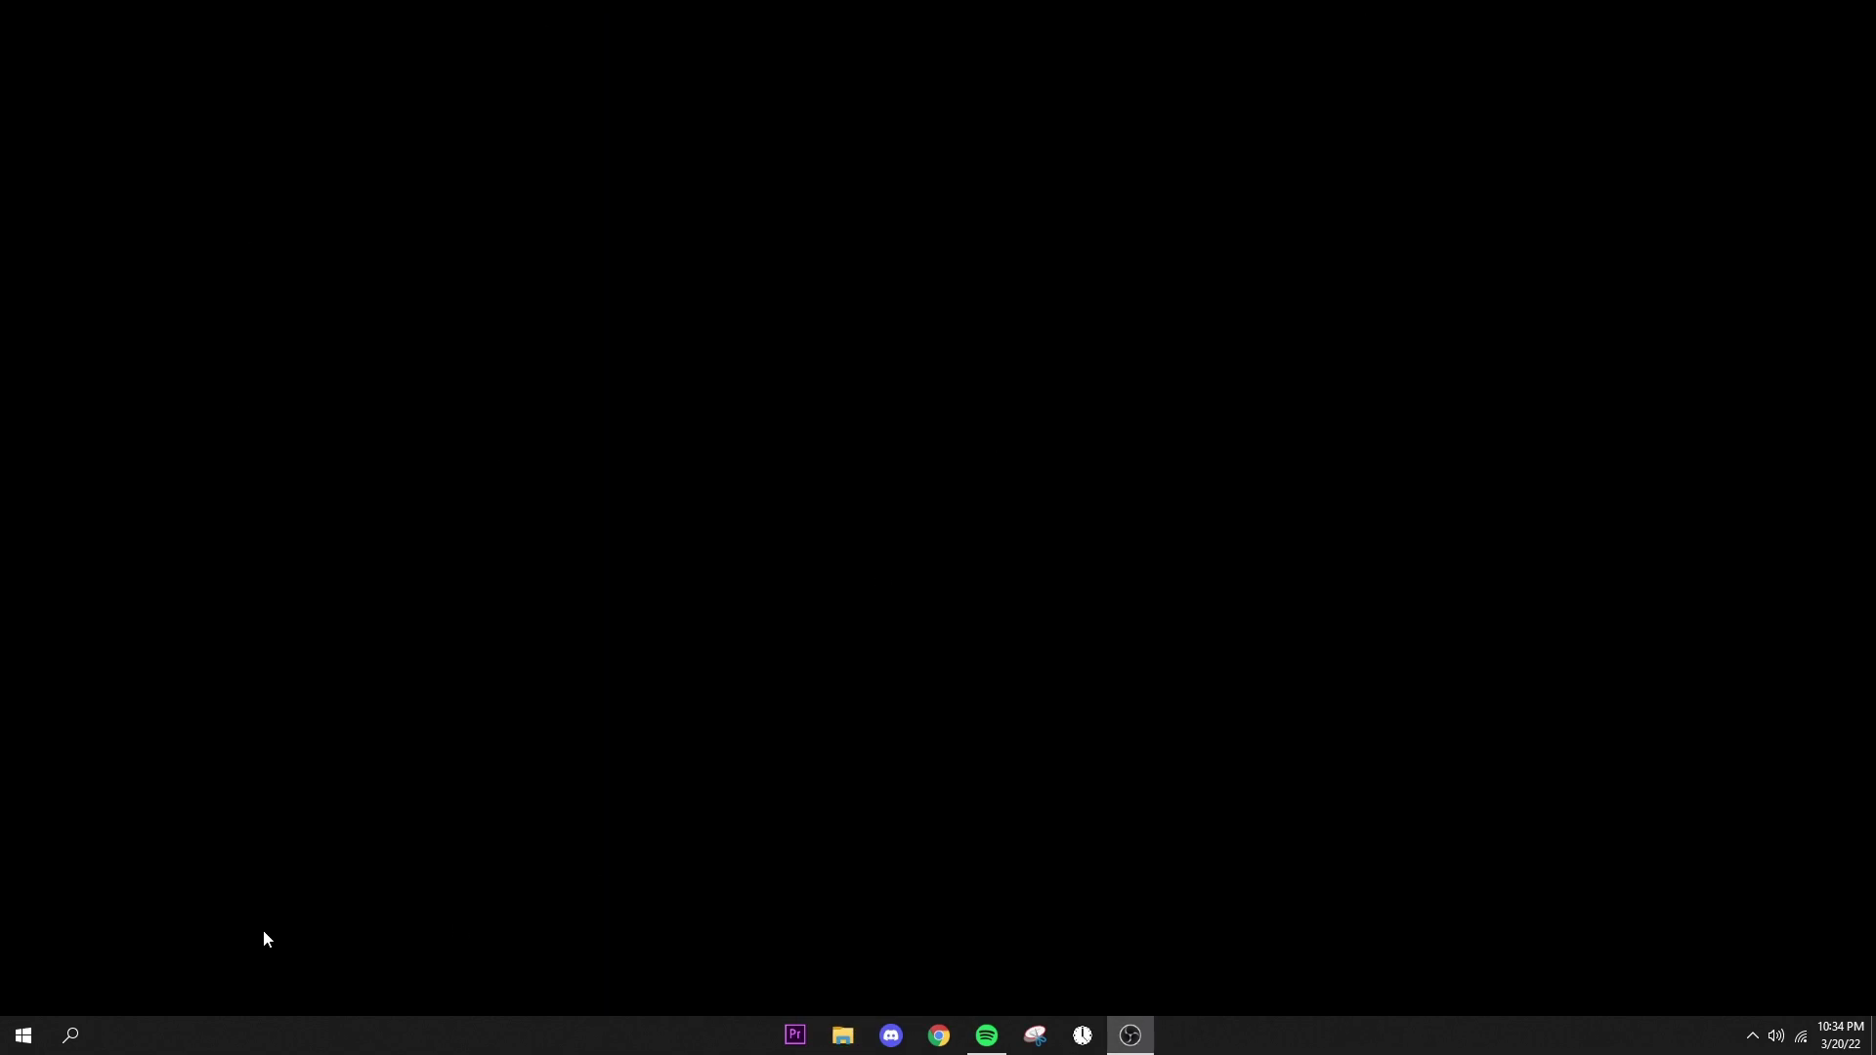
Run "prefetch" to check the Windows Prefetch folder for leftover files and close it
{"action": "key", "text": "super+r"}
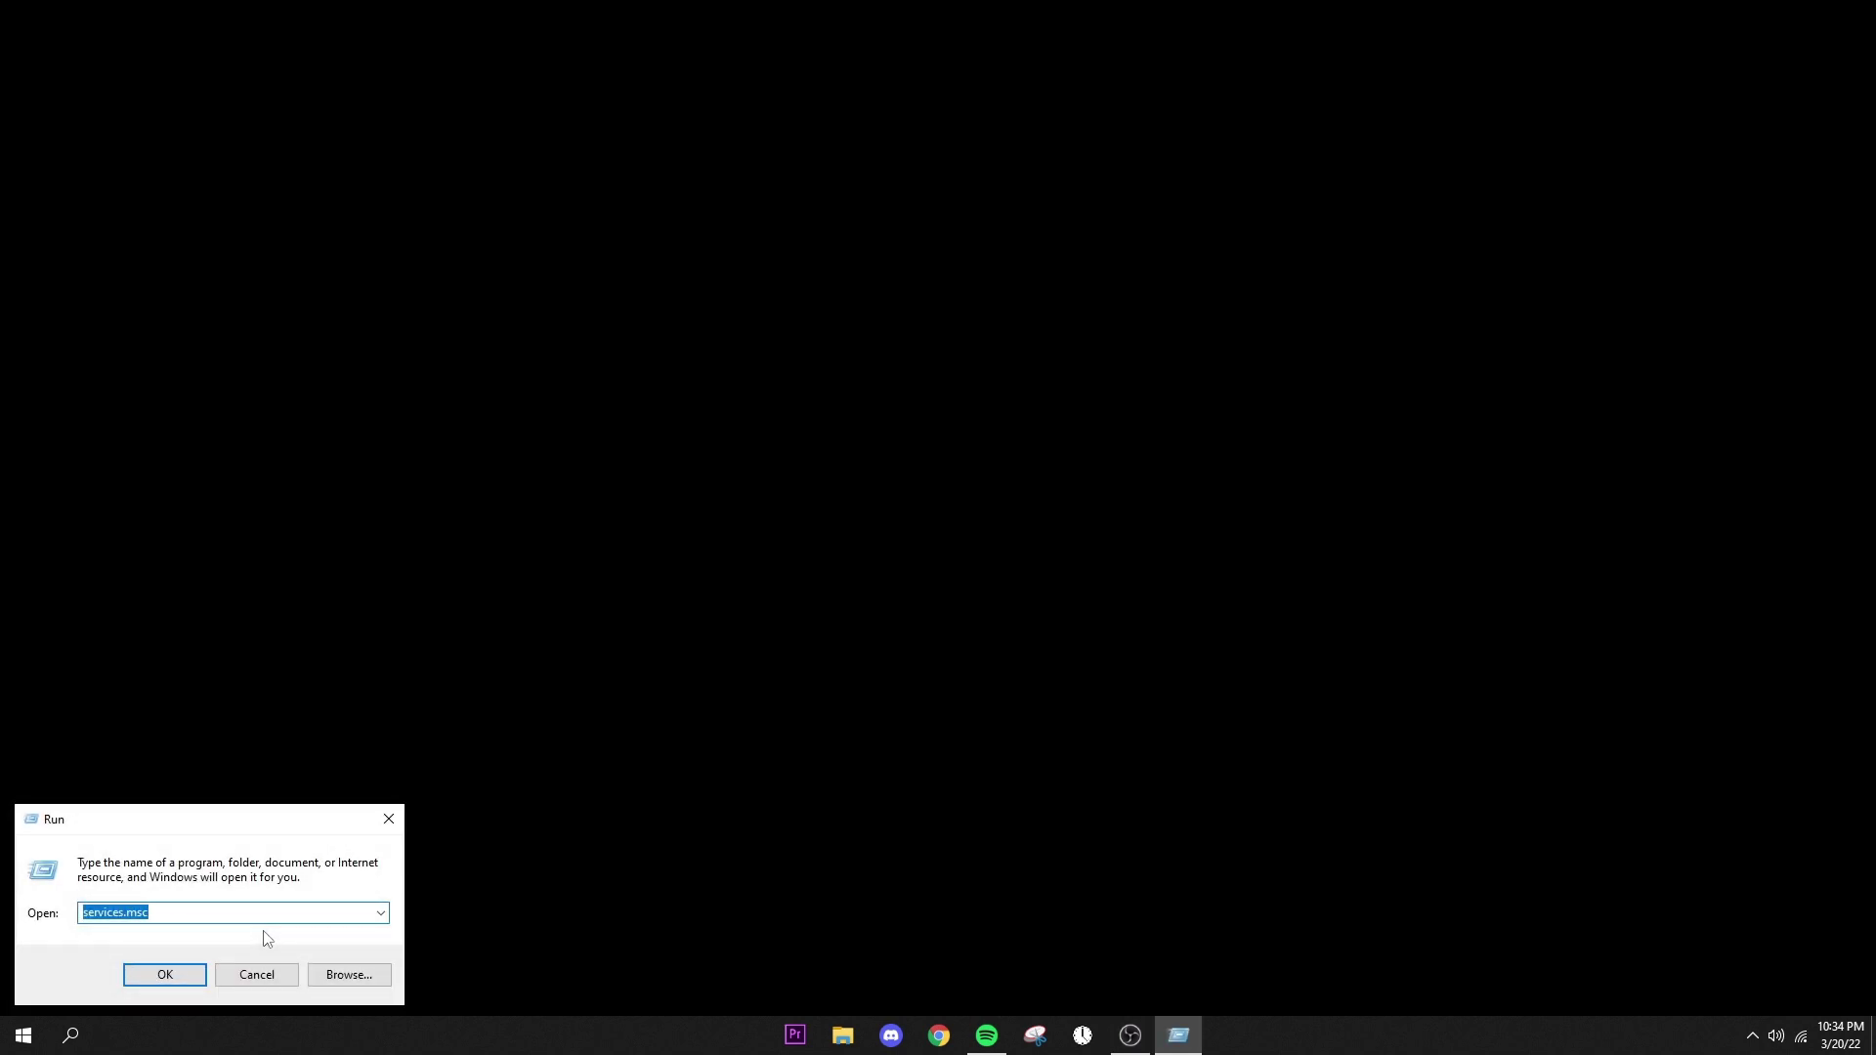
{"action": "left_click_drag", "start_coordinate": [194, 831], "coordinate": [391, 567]}
{"action": "type", "text": "prefetch"}
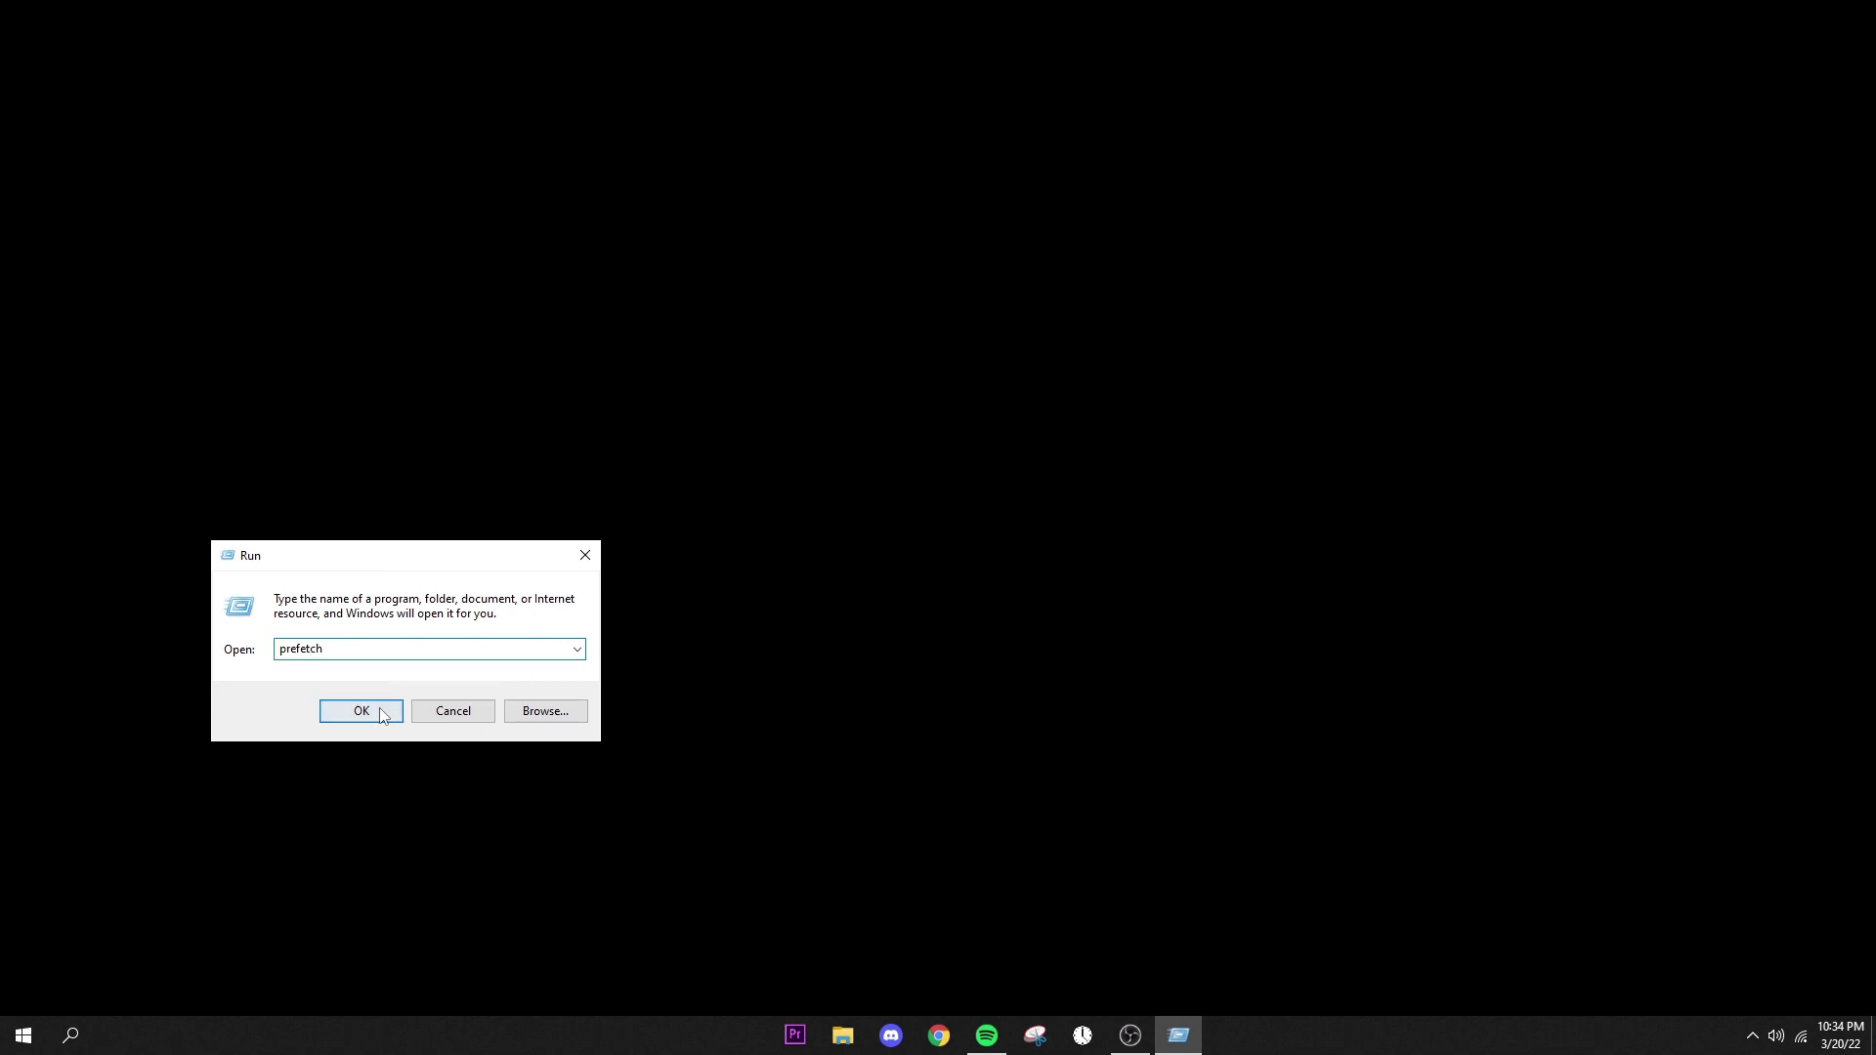
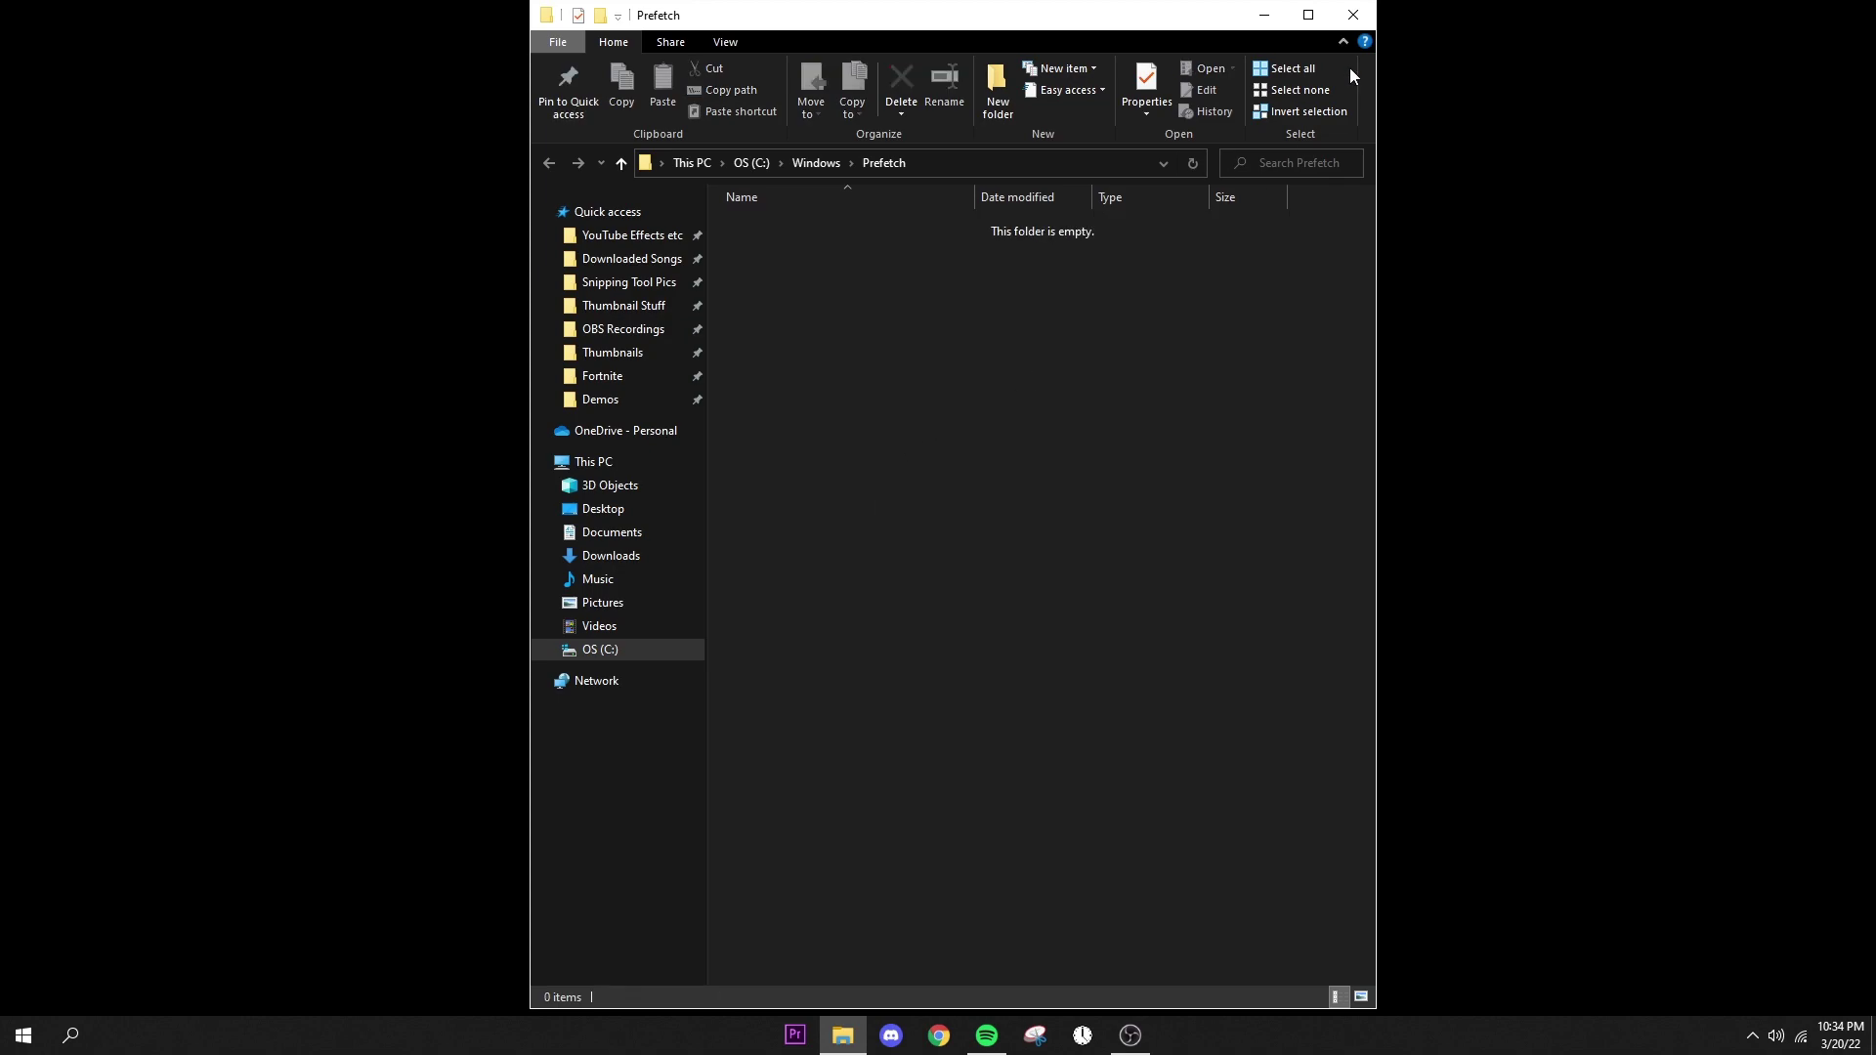
{"action": "left_click", "coordinate": [1352, 15]}
Find the Recycle Bin with a search for "recycle" and permanently delete all of its items
{"action": "left_click", "coordinate": [69, 1038]}
{"action": "type", "text": "recycle"}
{"action": "key", "text": "Return"}
{"action": "key", "text": "ctrl+a"}
{"action": "key", "text": "Delete"}
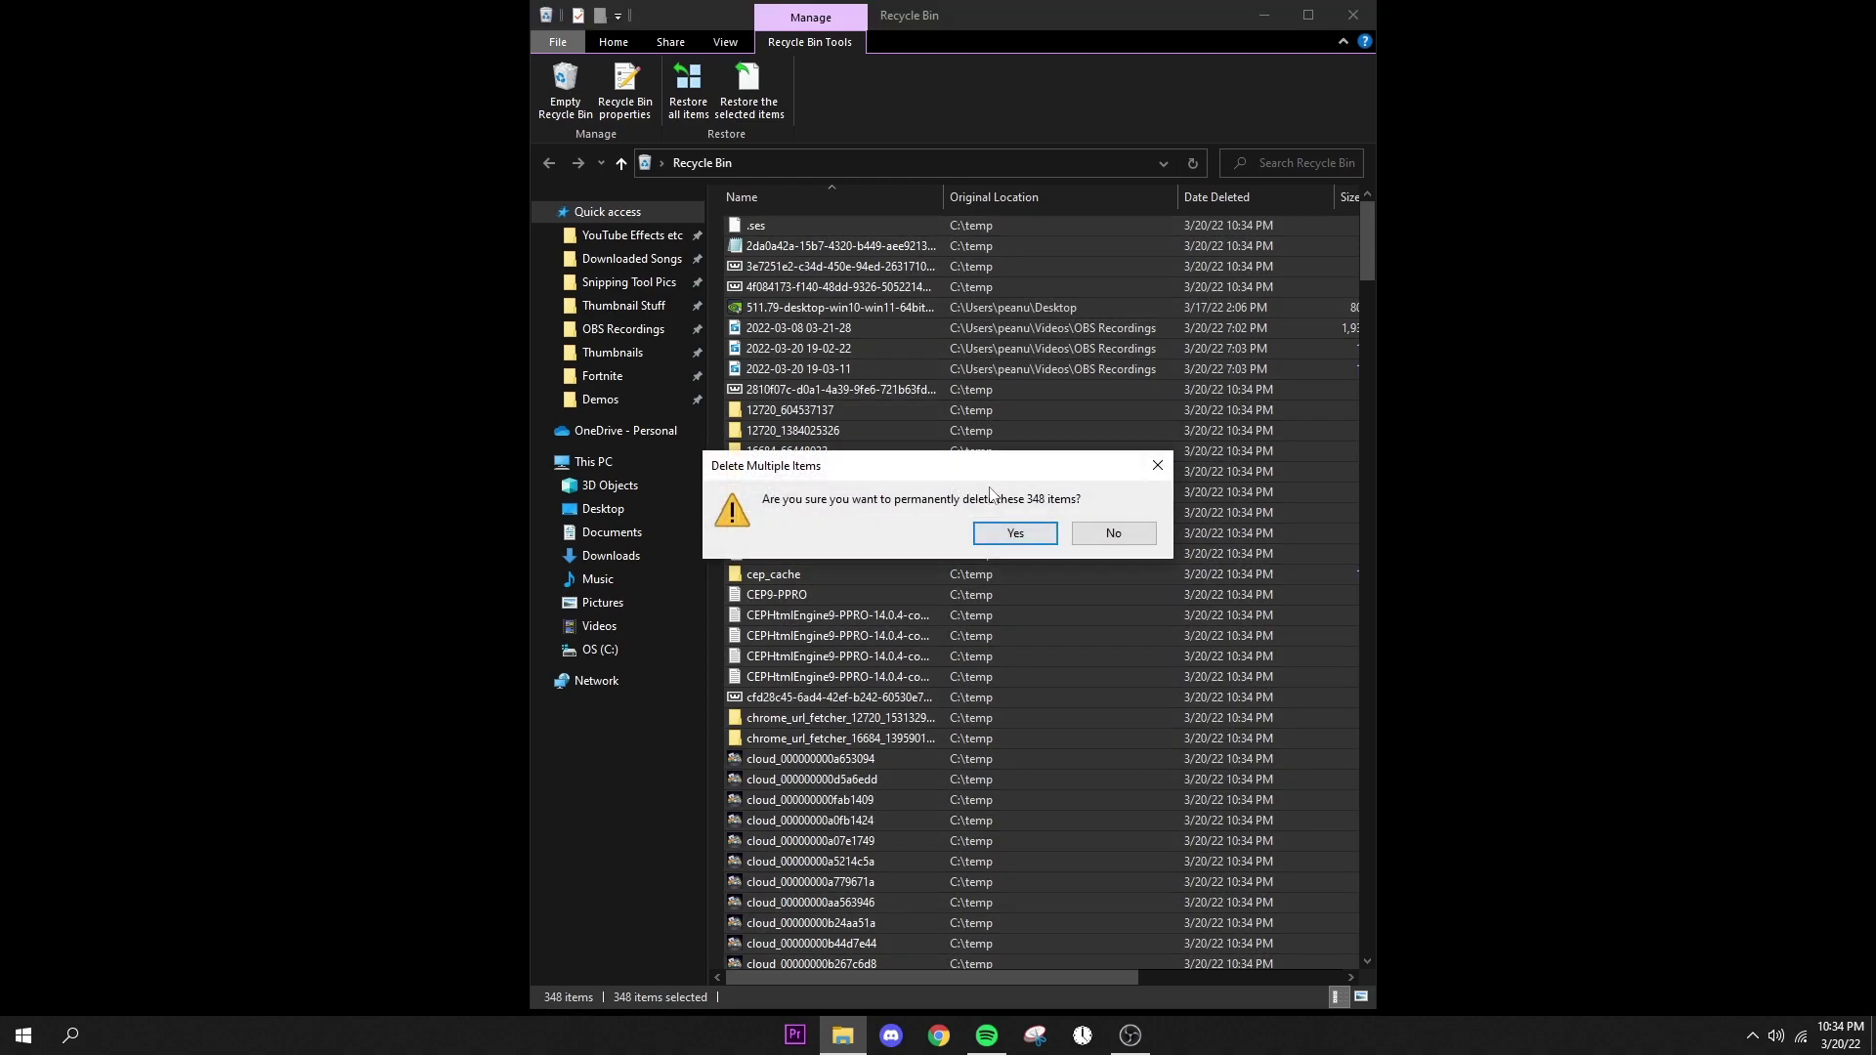
{"action": "left_click", "coordinate": [1015, 533]}
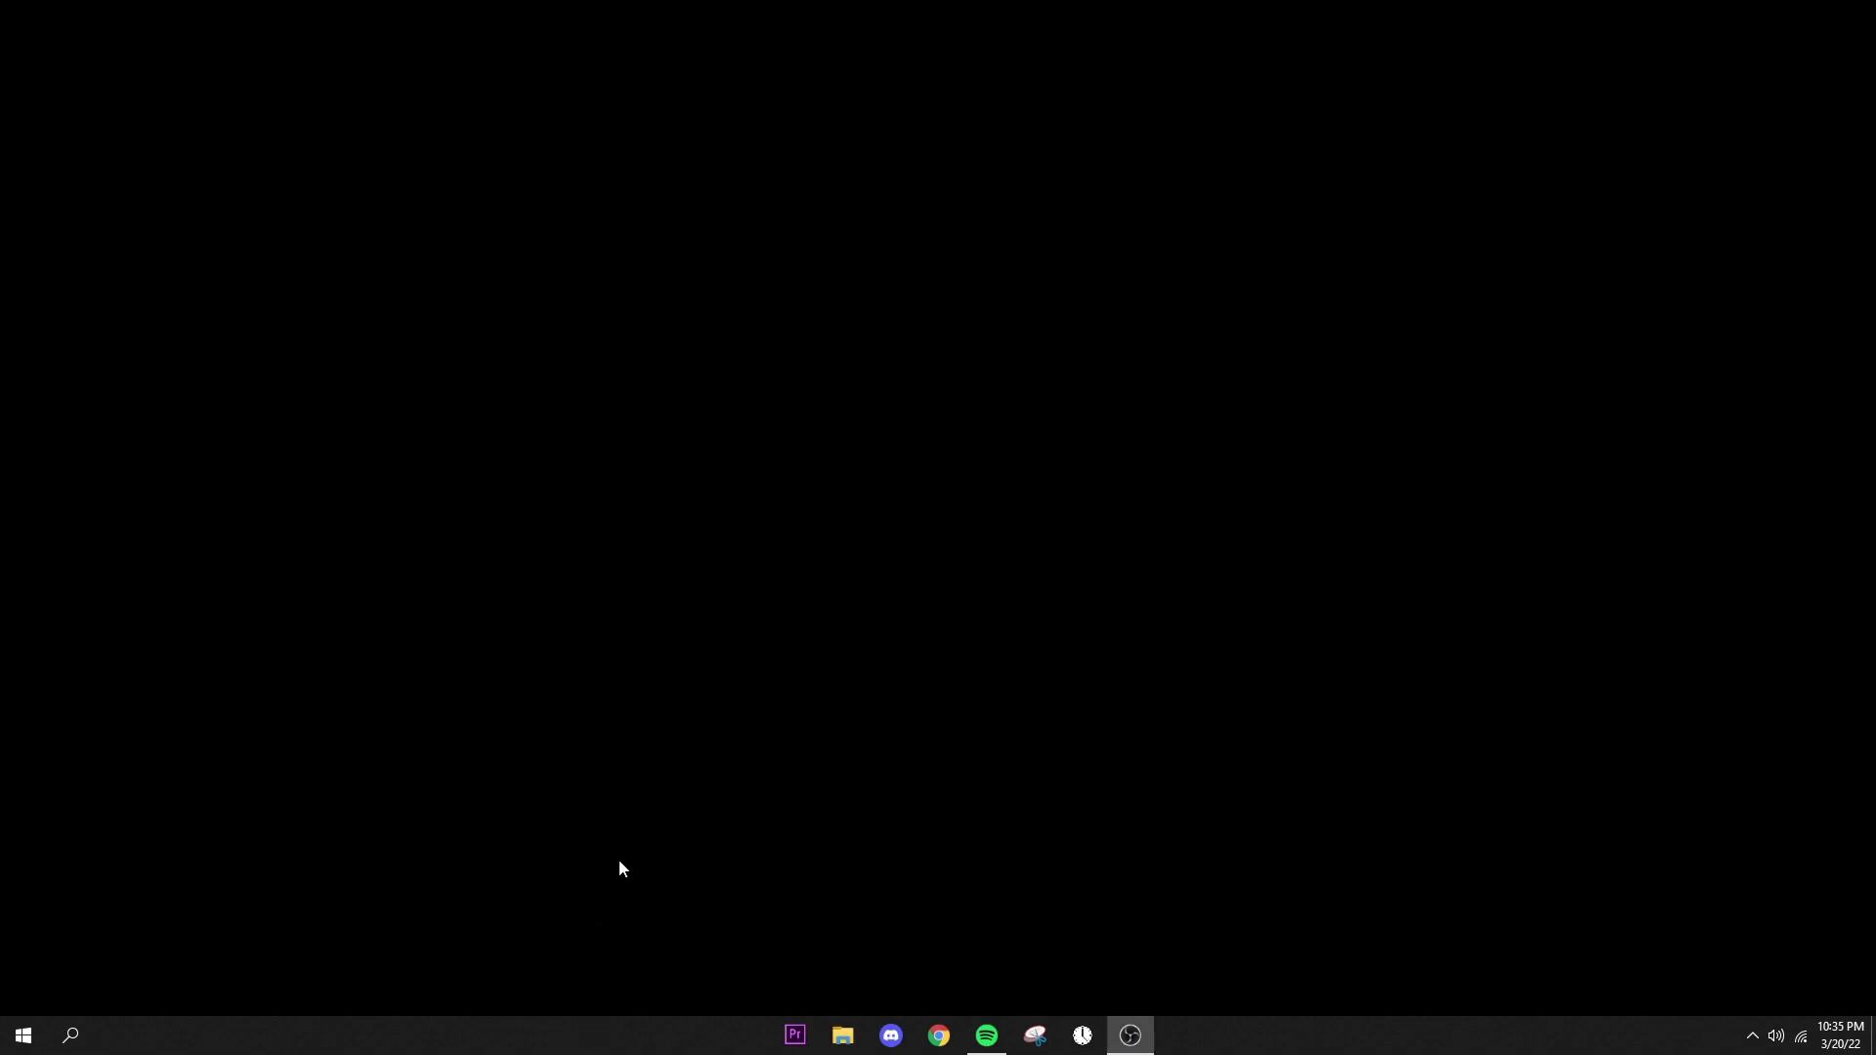
Open NVIDIA Control Panel, set the image settings to use my preference emphasizing Performance, and apply the change
{"action": "left_click", "coordinate": [62, 1043]}
{"action": "right_click", "coordinate": [897, 563]}
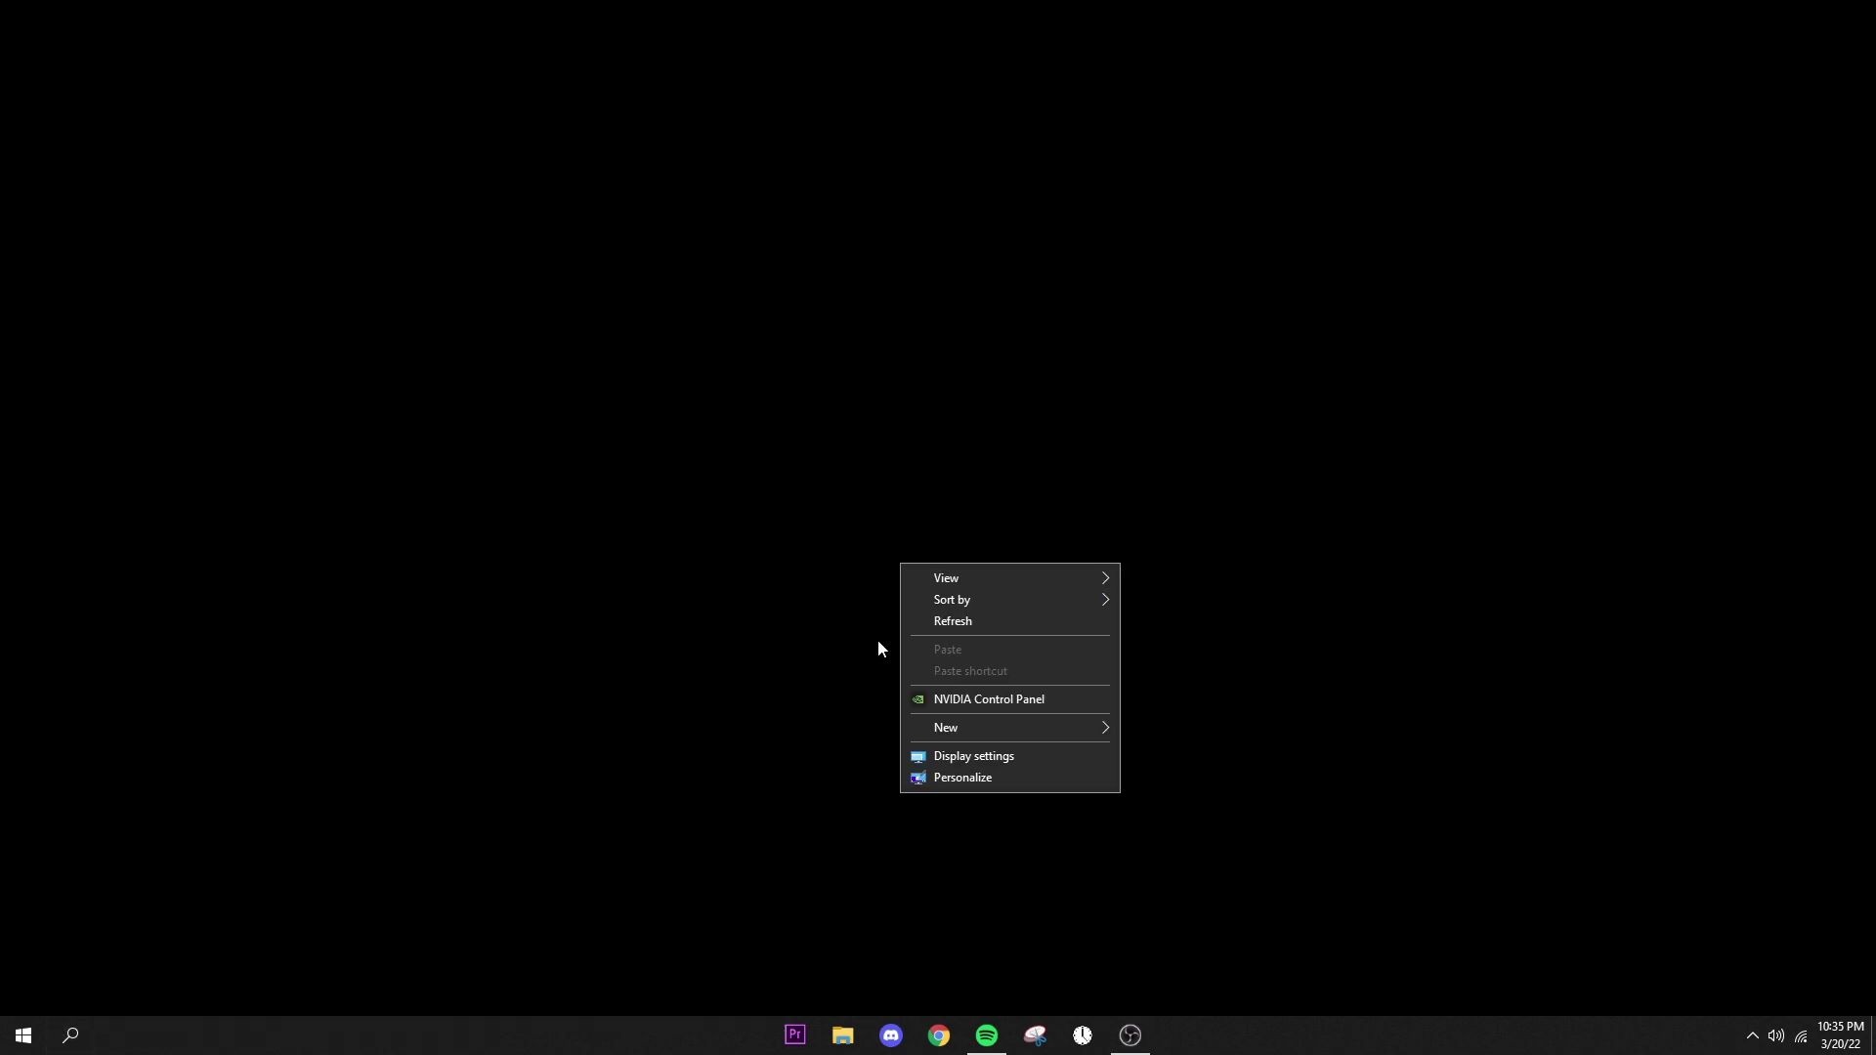
{"action": "left_click", "coordinate": [971, 700]}
{"action": "left_click_drag", "start_coordinate": [466, 60], "coordinate": [828, 154]}
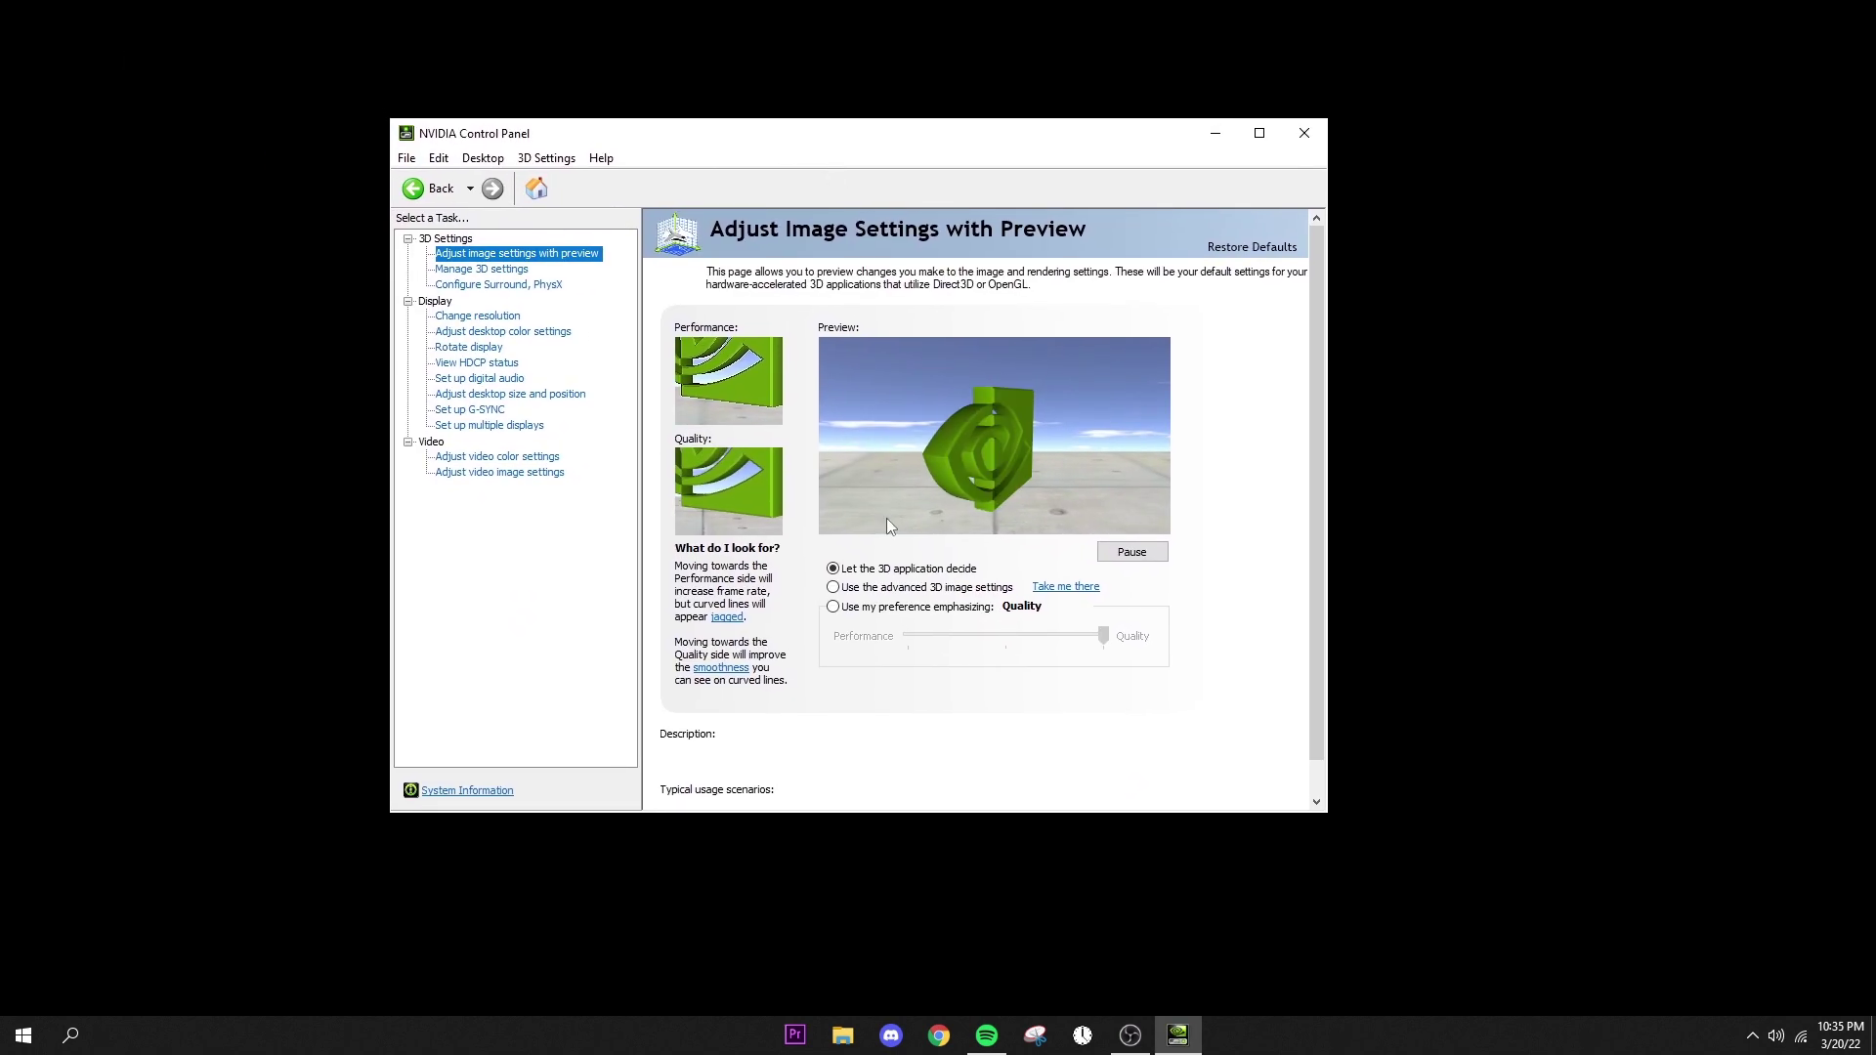
{"action": "left_click", "coordinate": [835, 608]}
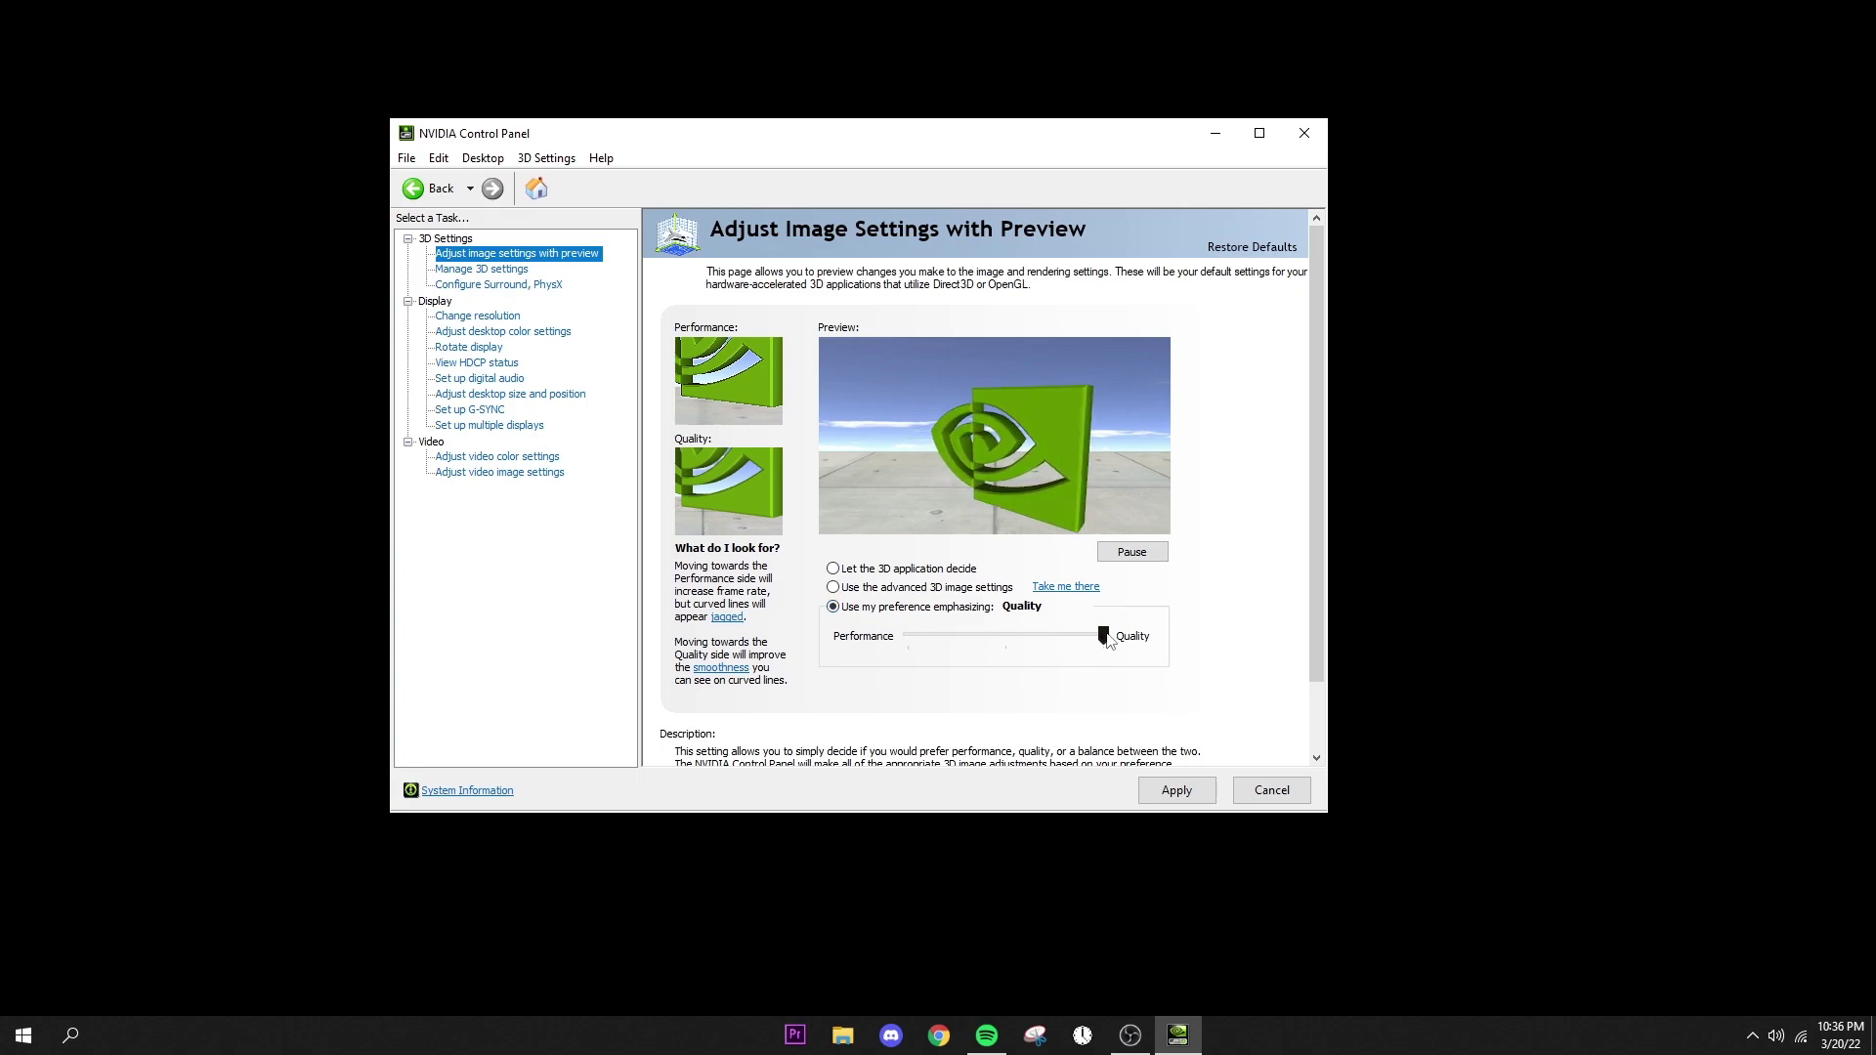
{"action": "left_click_drag", "start_coordinate": [1104, 636], "coordinate": [908, 637]}
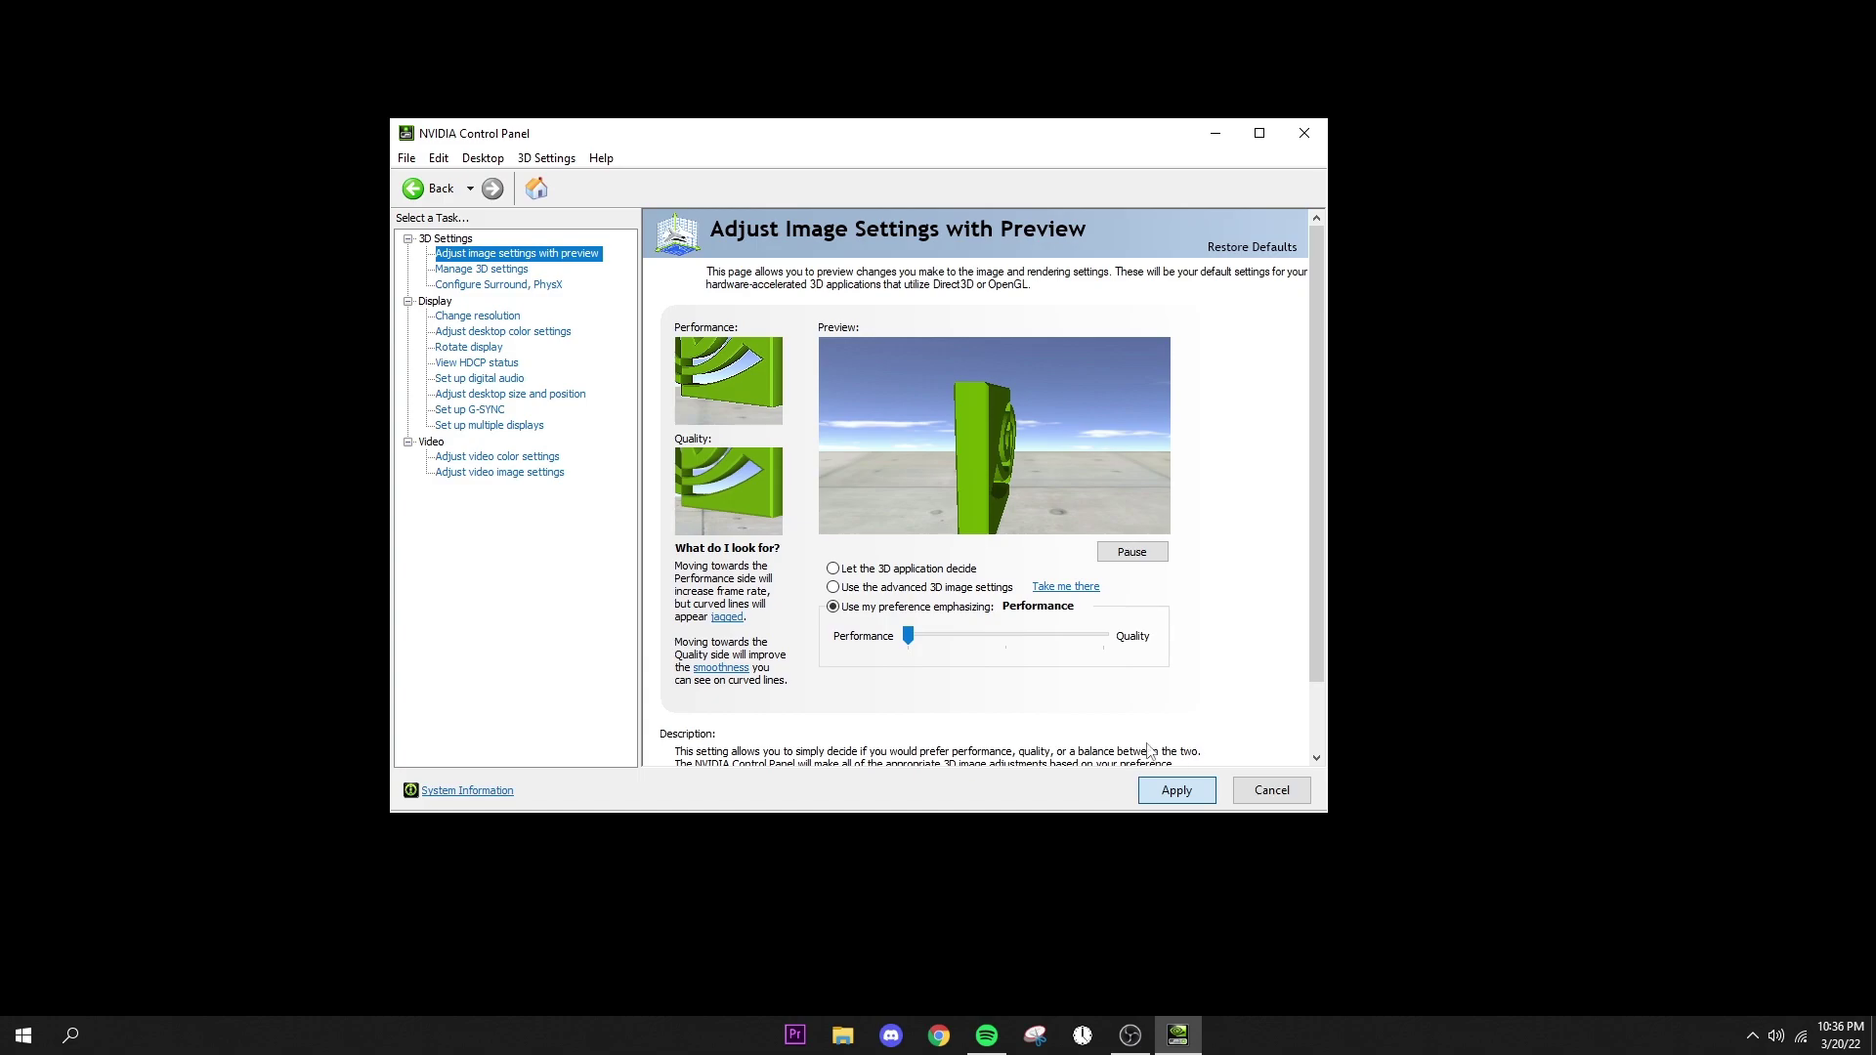
{"action": "left_click", "coordinate": [1177, 789]}
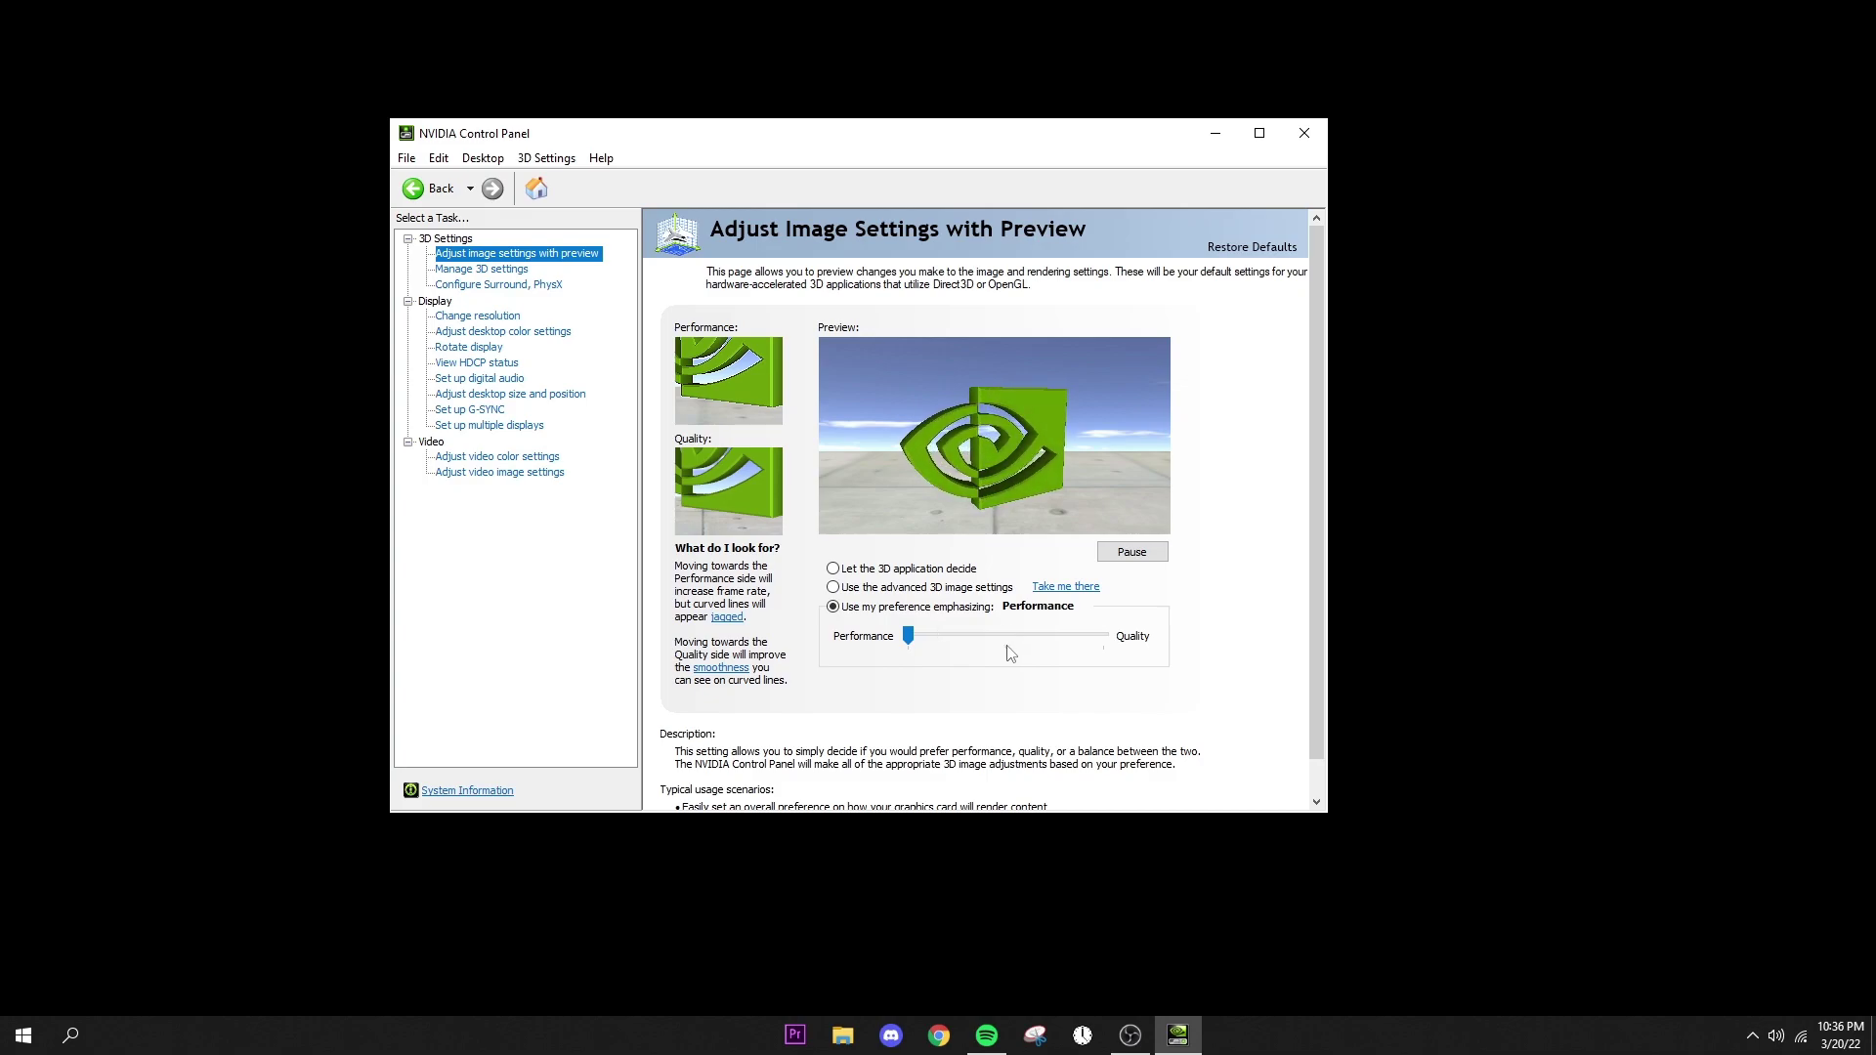
In the global 3D settings, set Antialiasing - Gamma correction to Off
{"action": "left_click", "coordinate": [505, 274]}
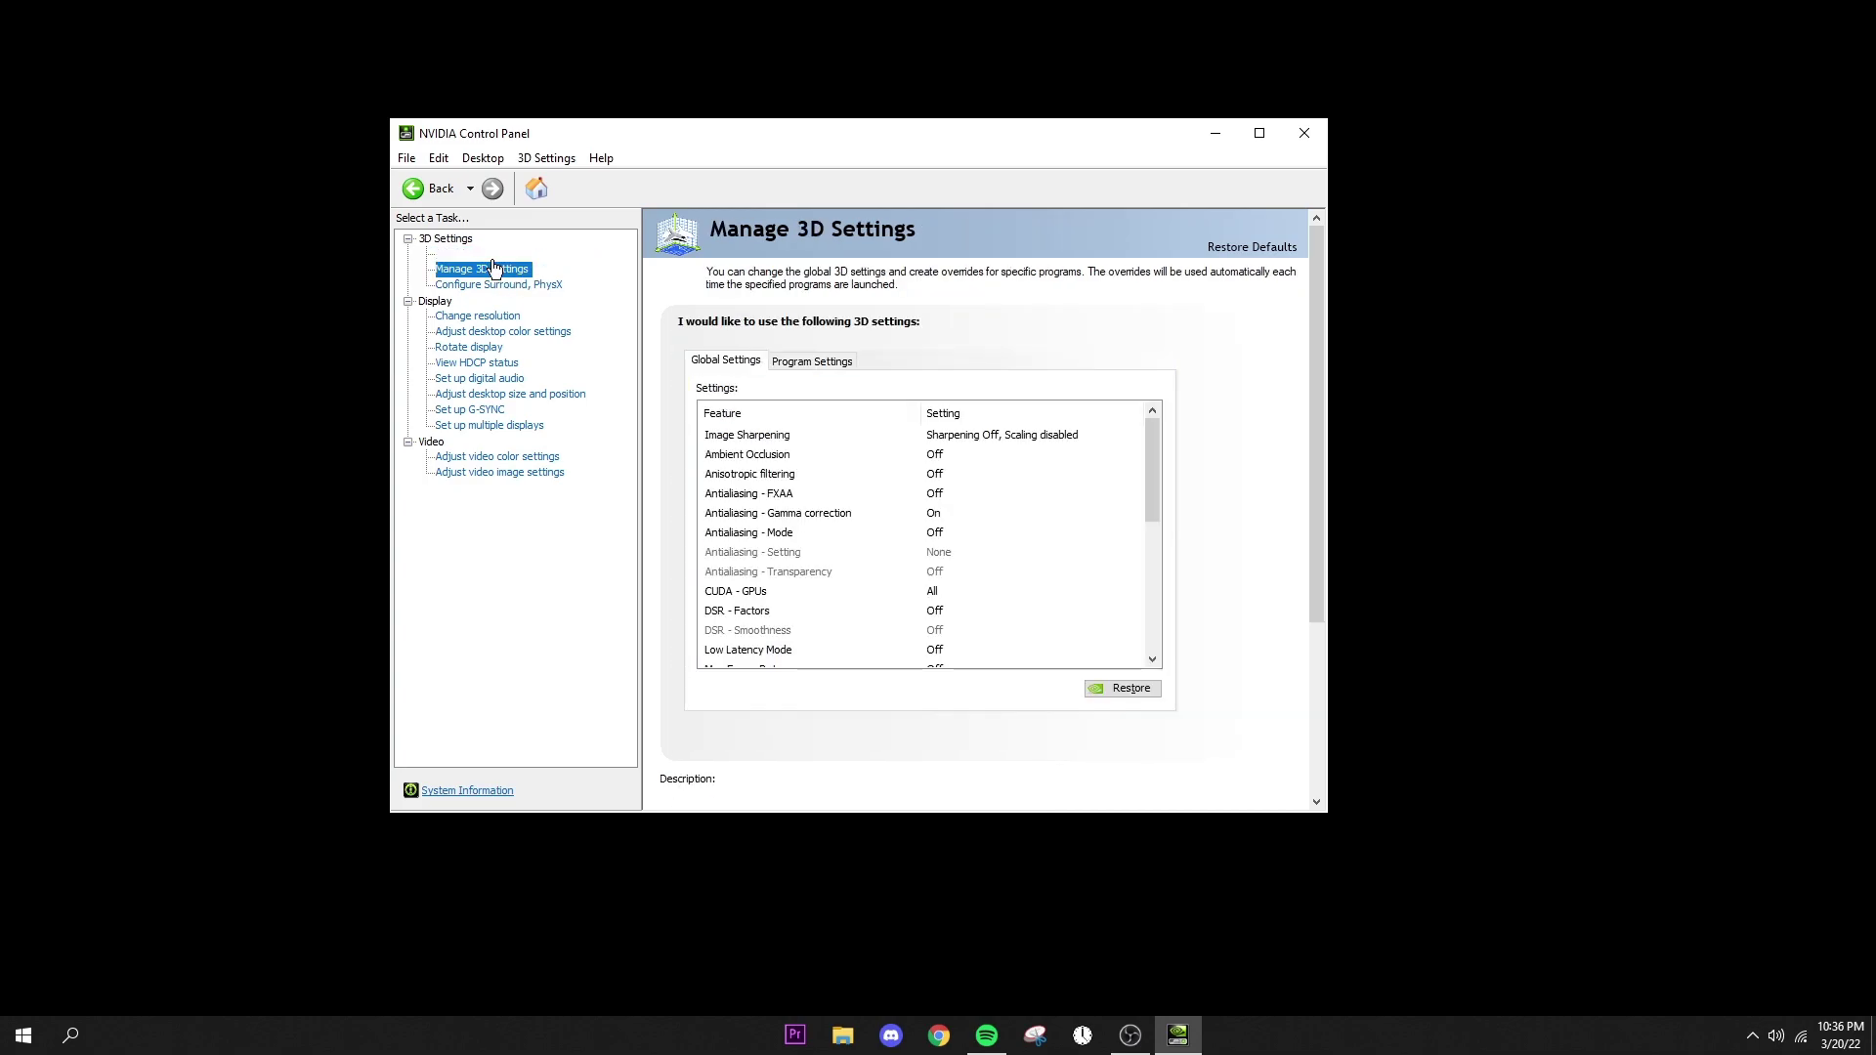
{"action": "left_click", "coordinate": [1016, 474]}
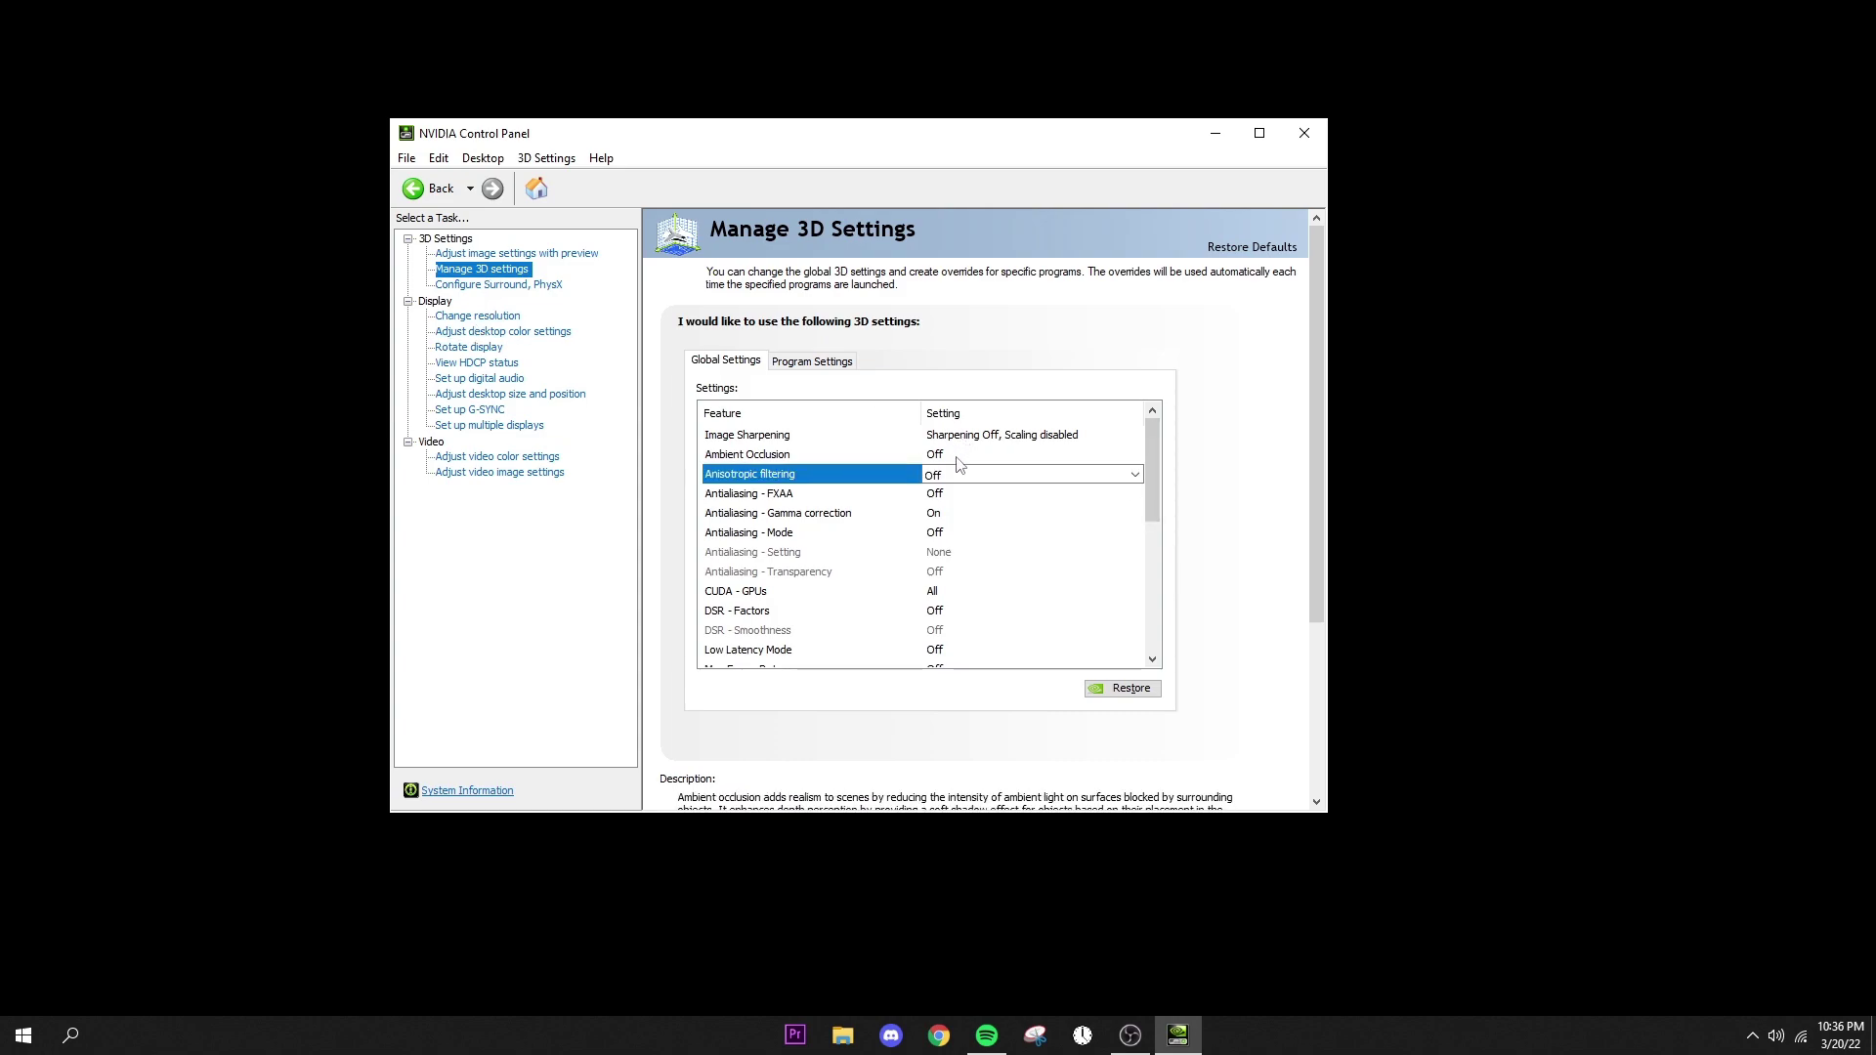
{"action": "left_click", "coordinate": [943, 516]}
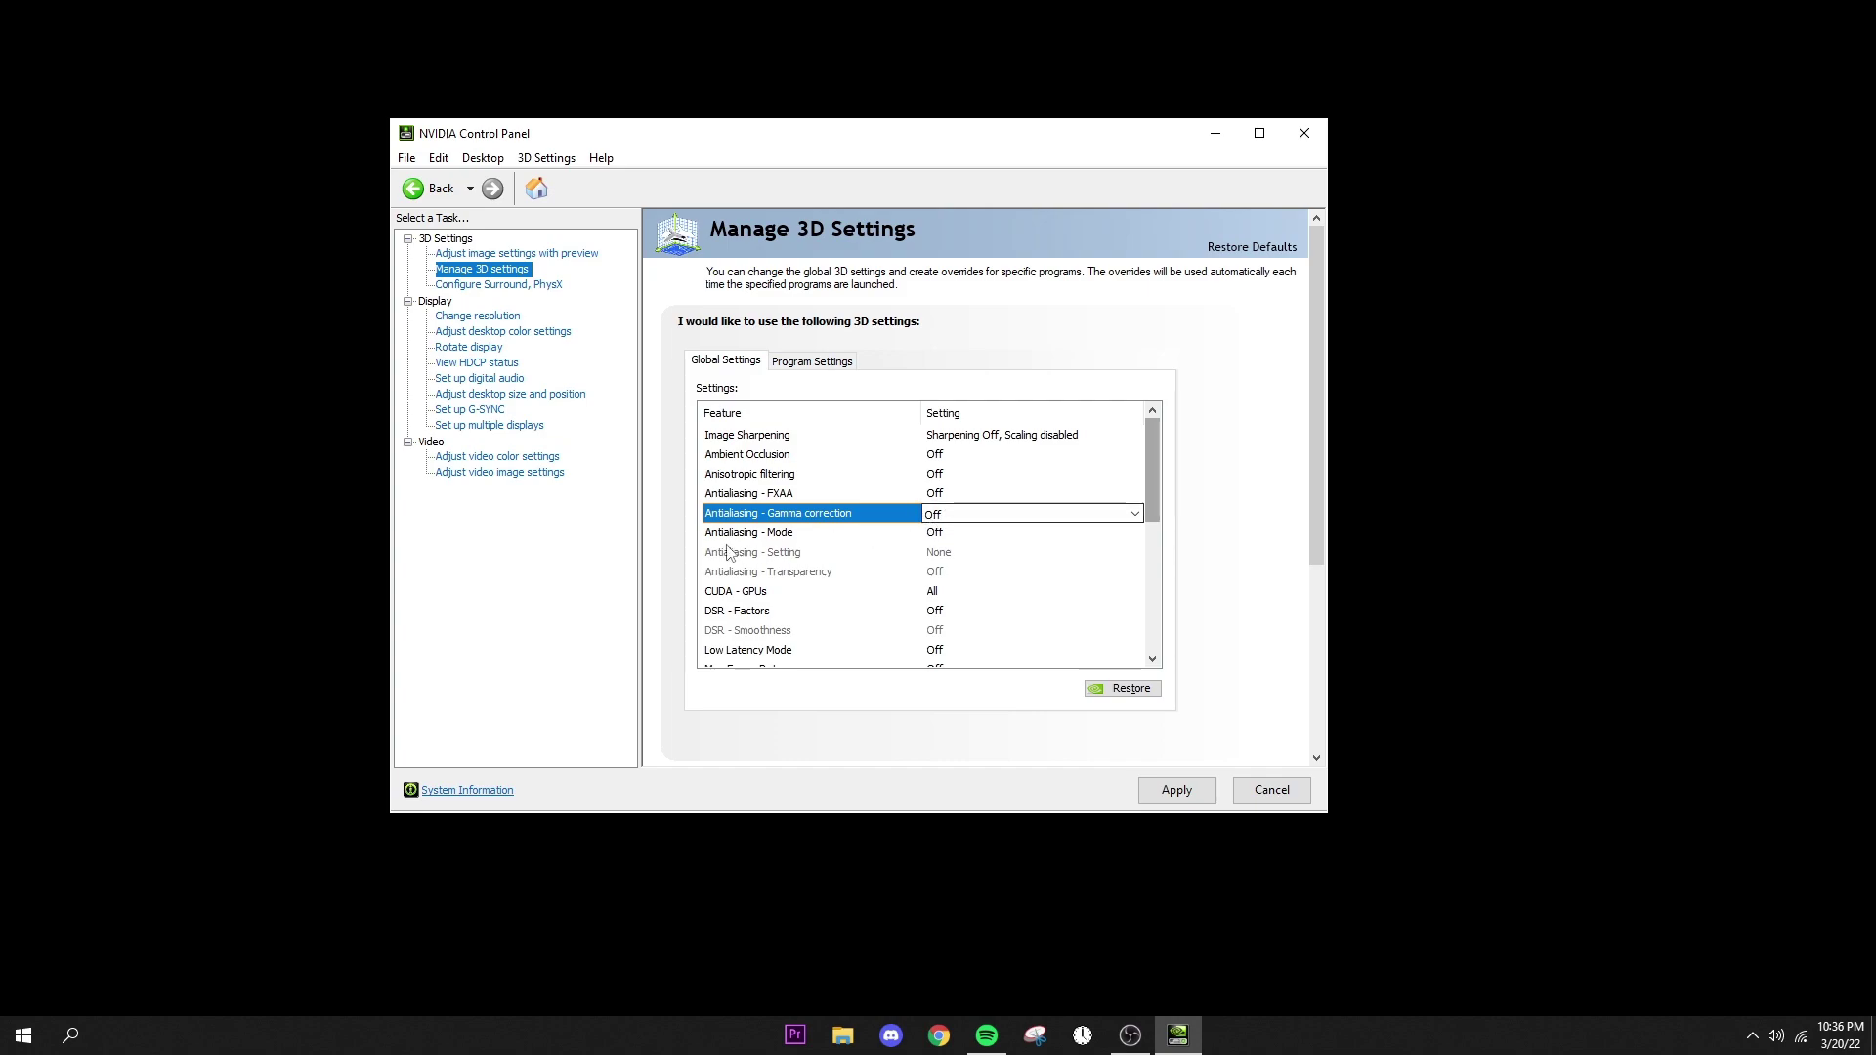
Set Low Latency Mode to Ultra in the global 3D settings
{"action": "scroll", "coordinate": [913, 537], "scroll_direction": "down", "scroll_amount": 1}
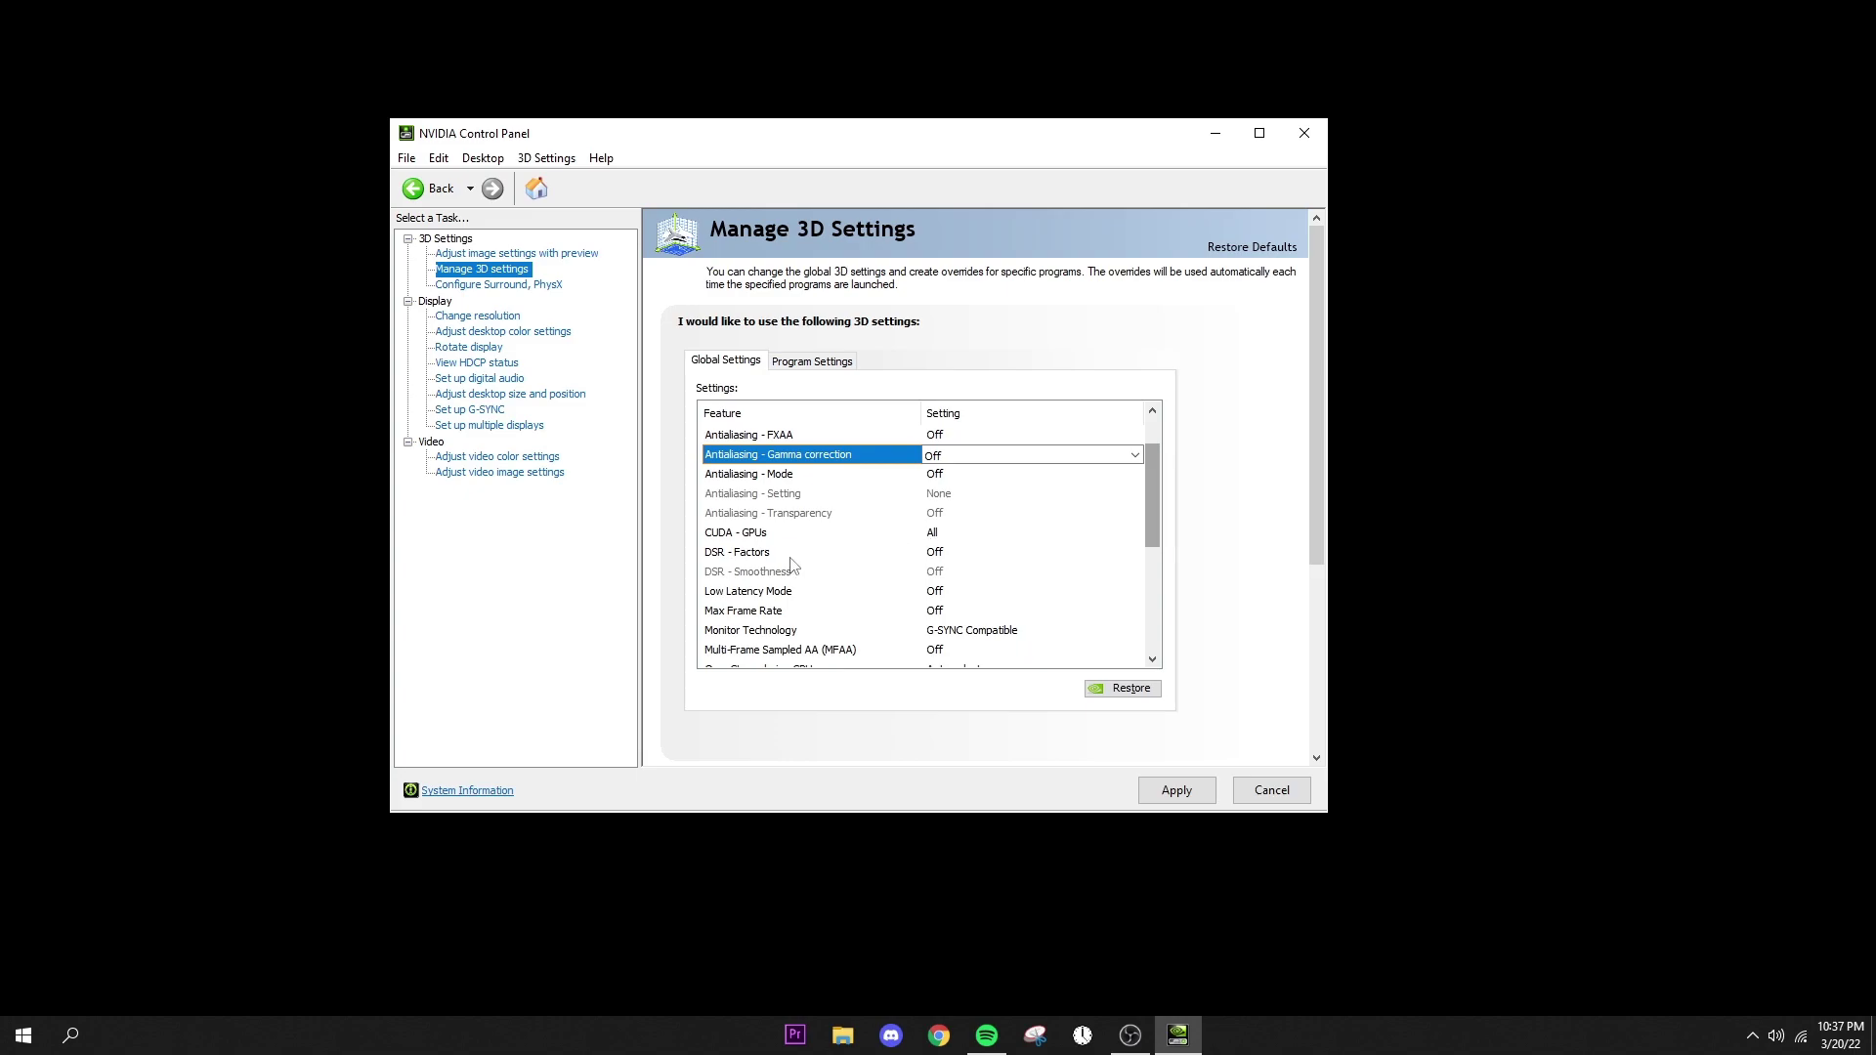
{"action": "scroll", "coordinate": [763, 555], "scroll_direction": "down", "scroll_amount": 1}
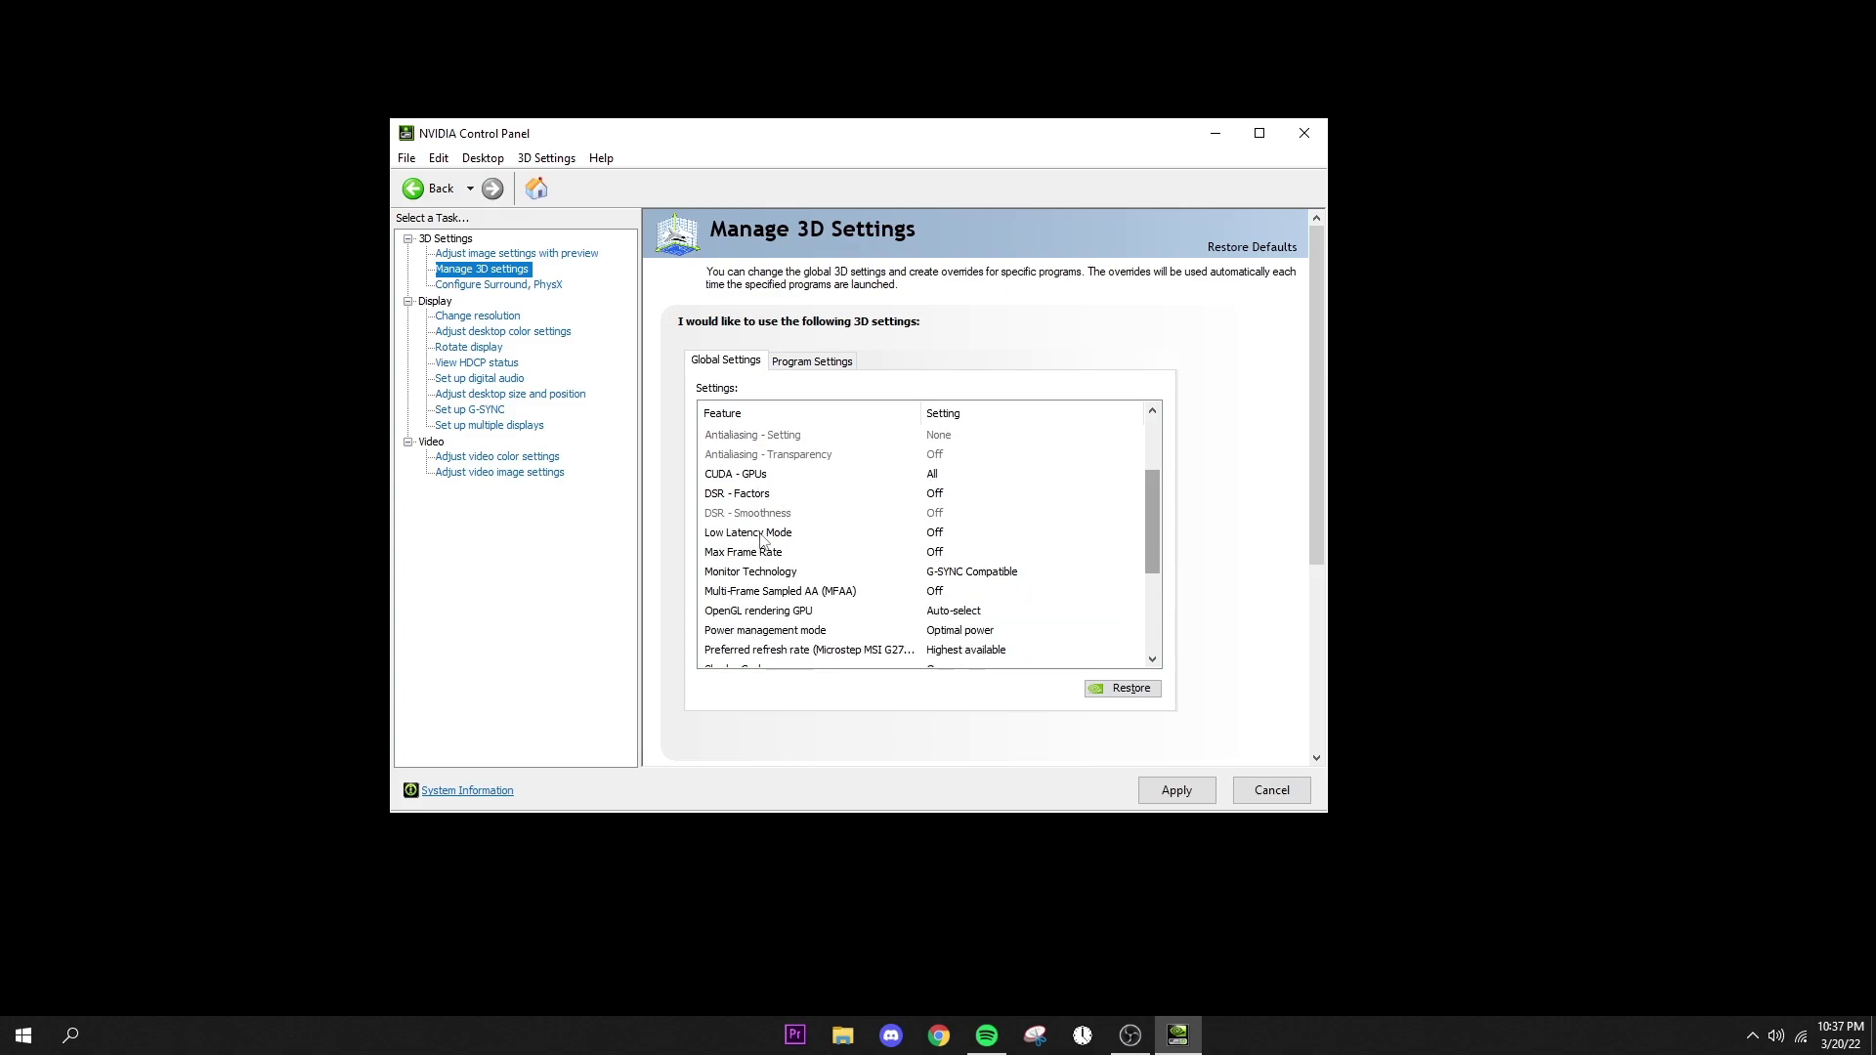
{"action": "left_click", "coordinate": [942, 521]}
{"action": "left_click", "coordinate": [762, 537]}
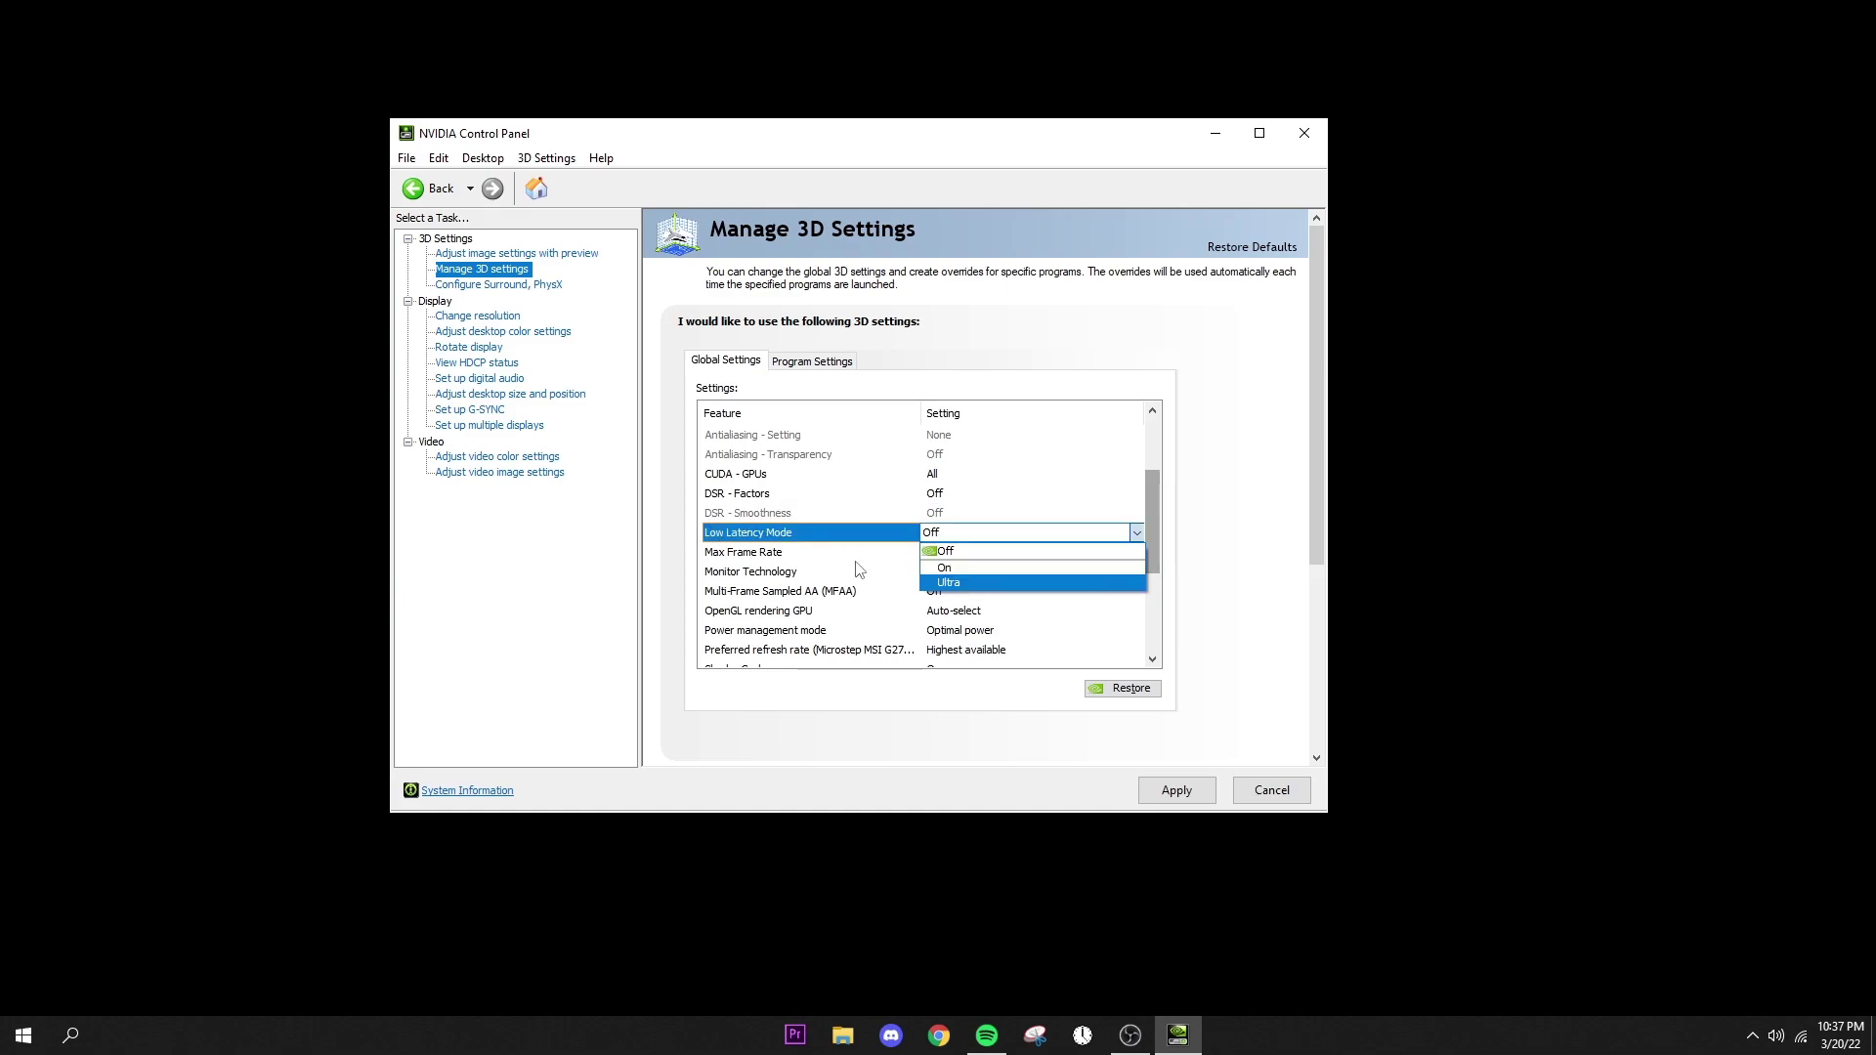
{"action": "left_click", "coordinate": [945, 586]}
{"action": "key", "text": "Down"}
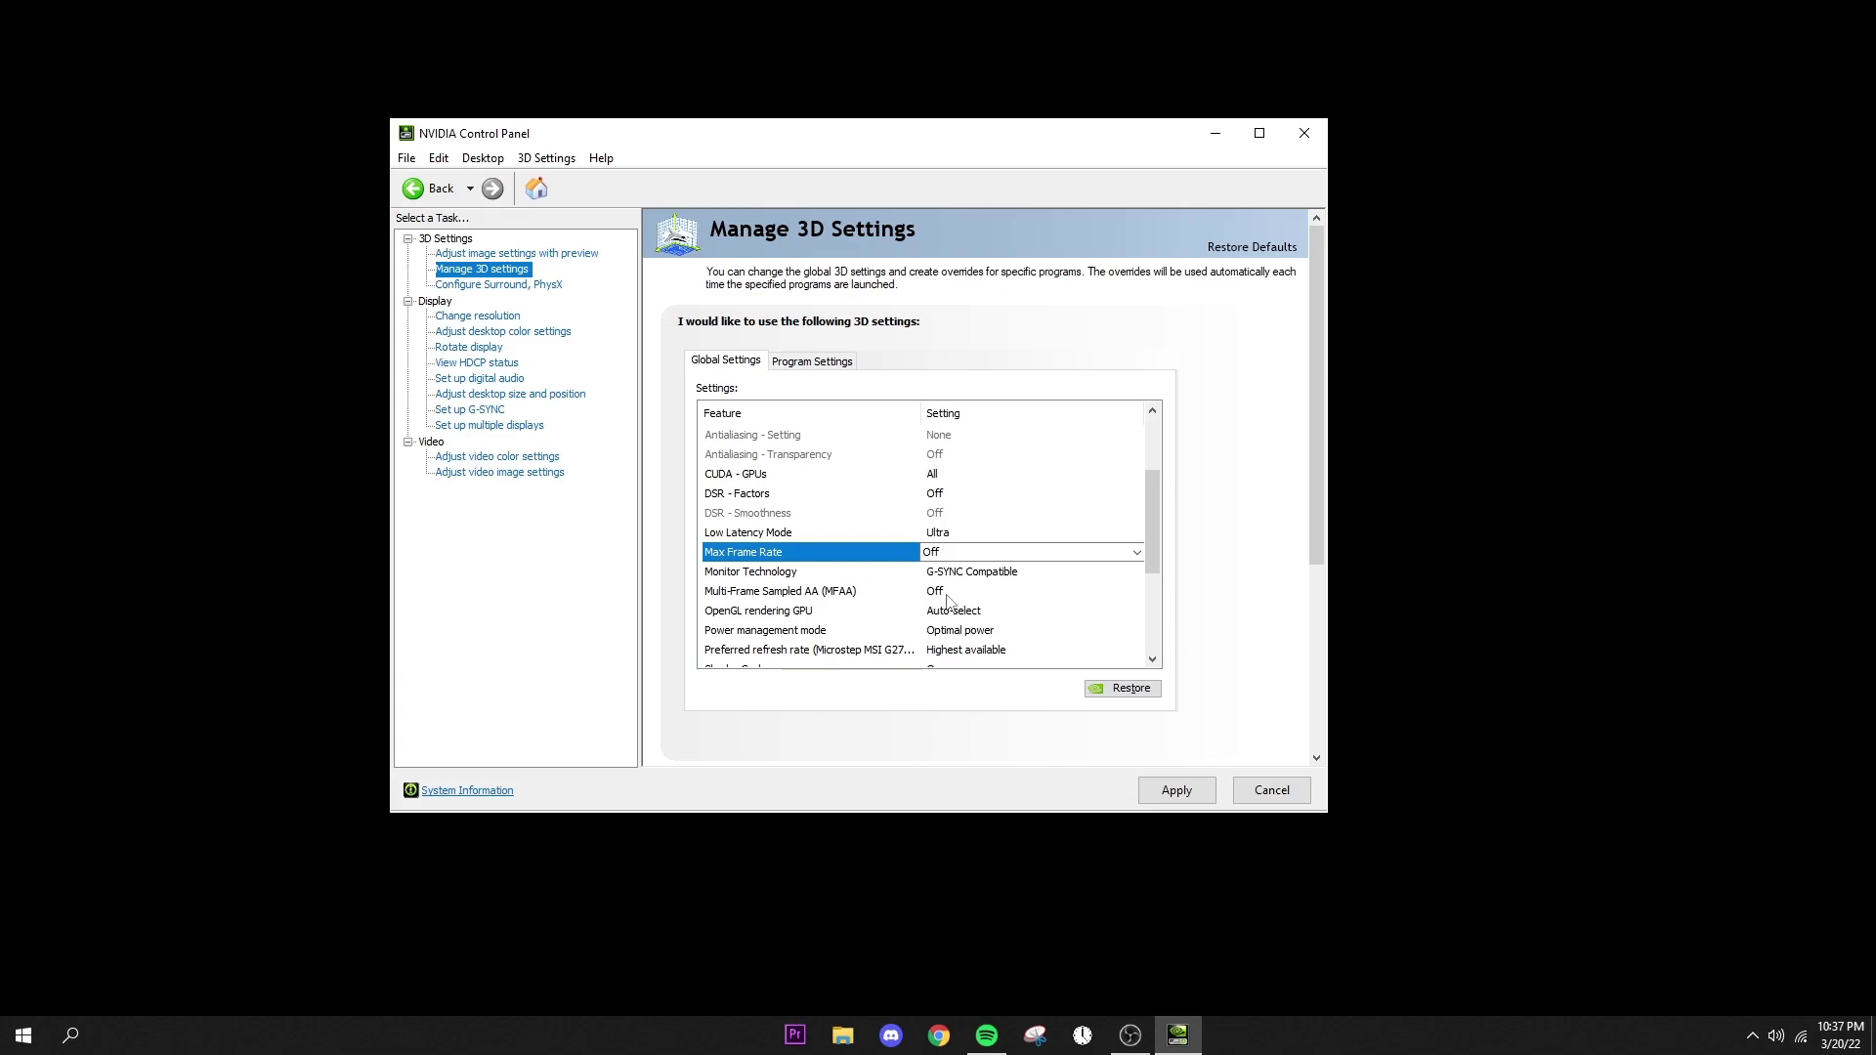
Set Power management mode to Prefer maximum performance in the global 3D settings
{"action": "left_click_drag", "start_coordinate": [1162, 519], "coordinate": [1162, 545]}
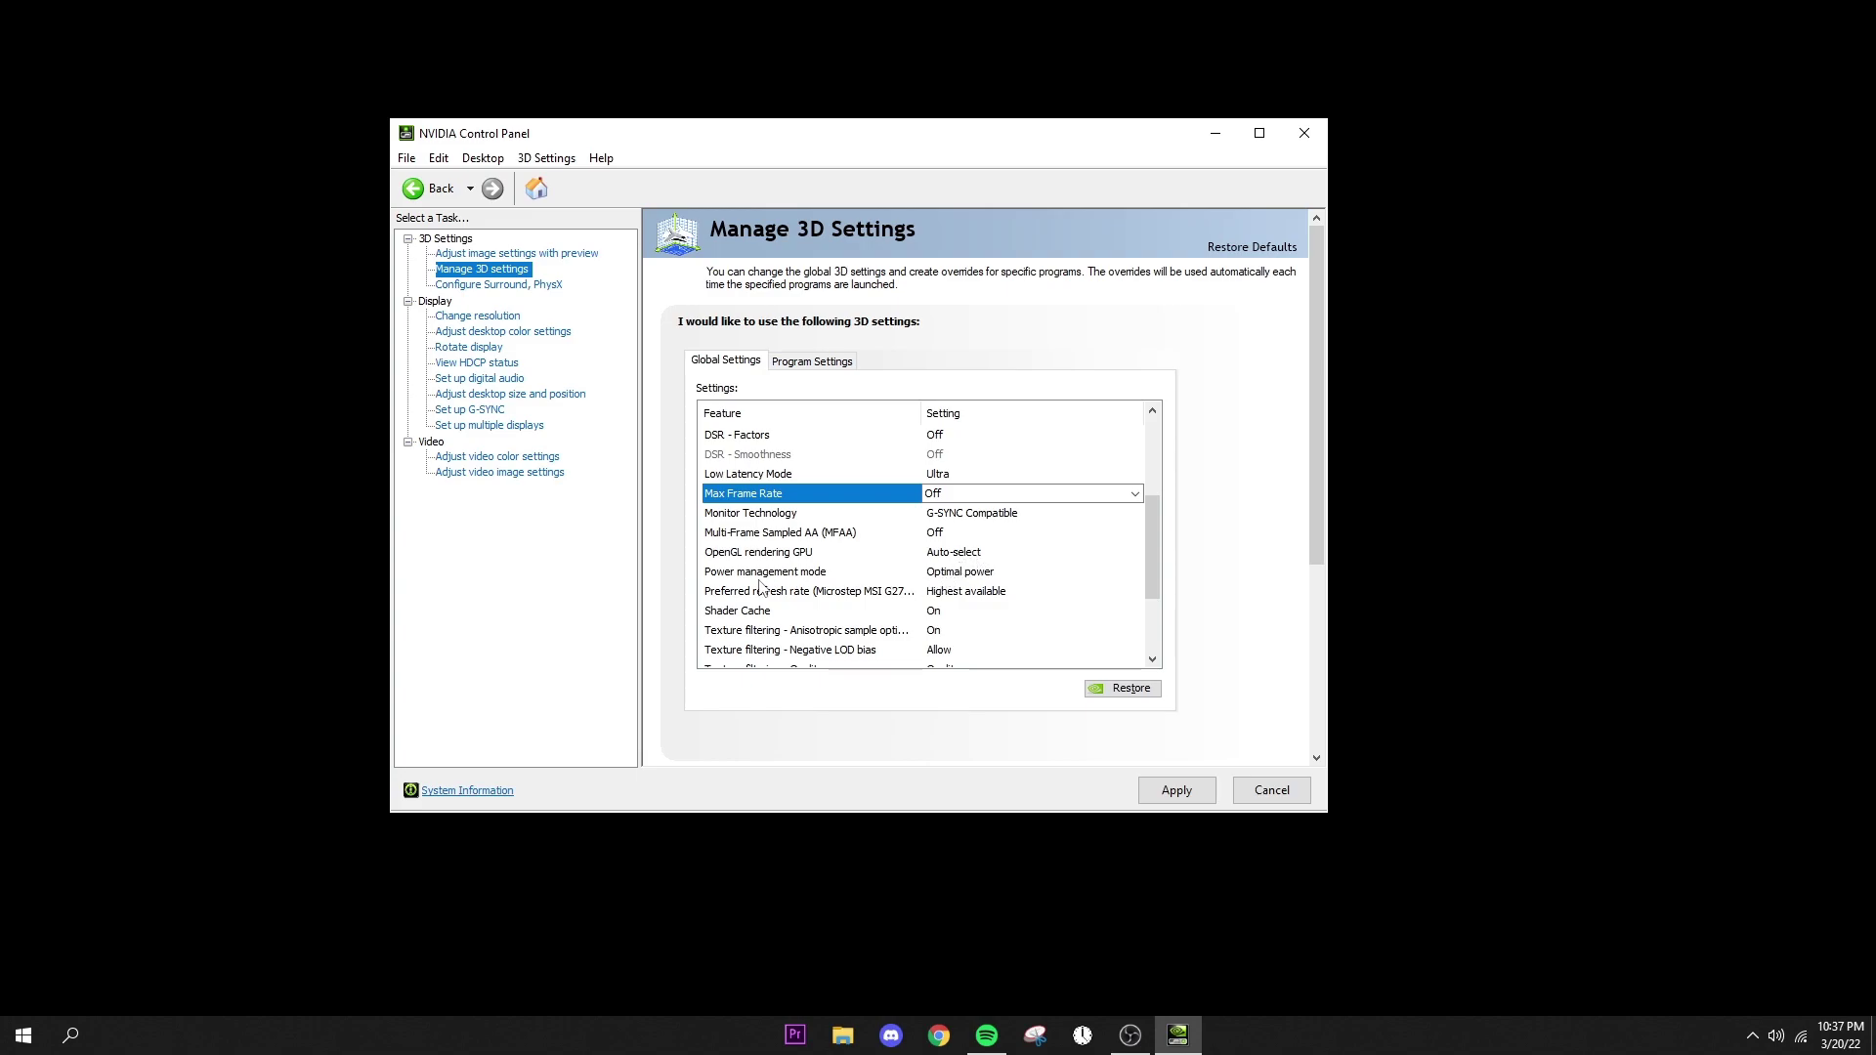
{"action": "left_click", "coordinate": [950, 574]}
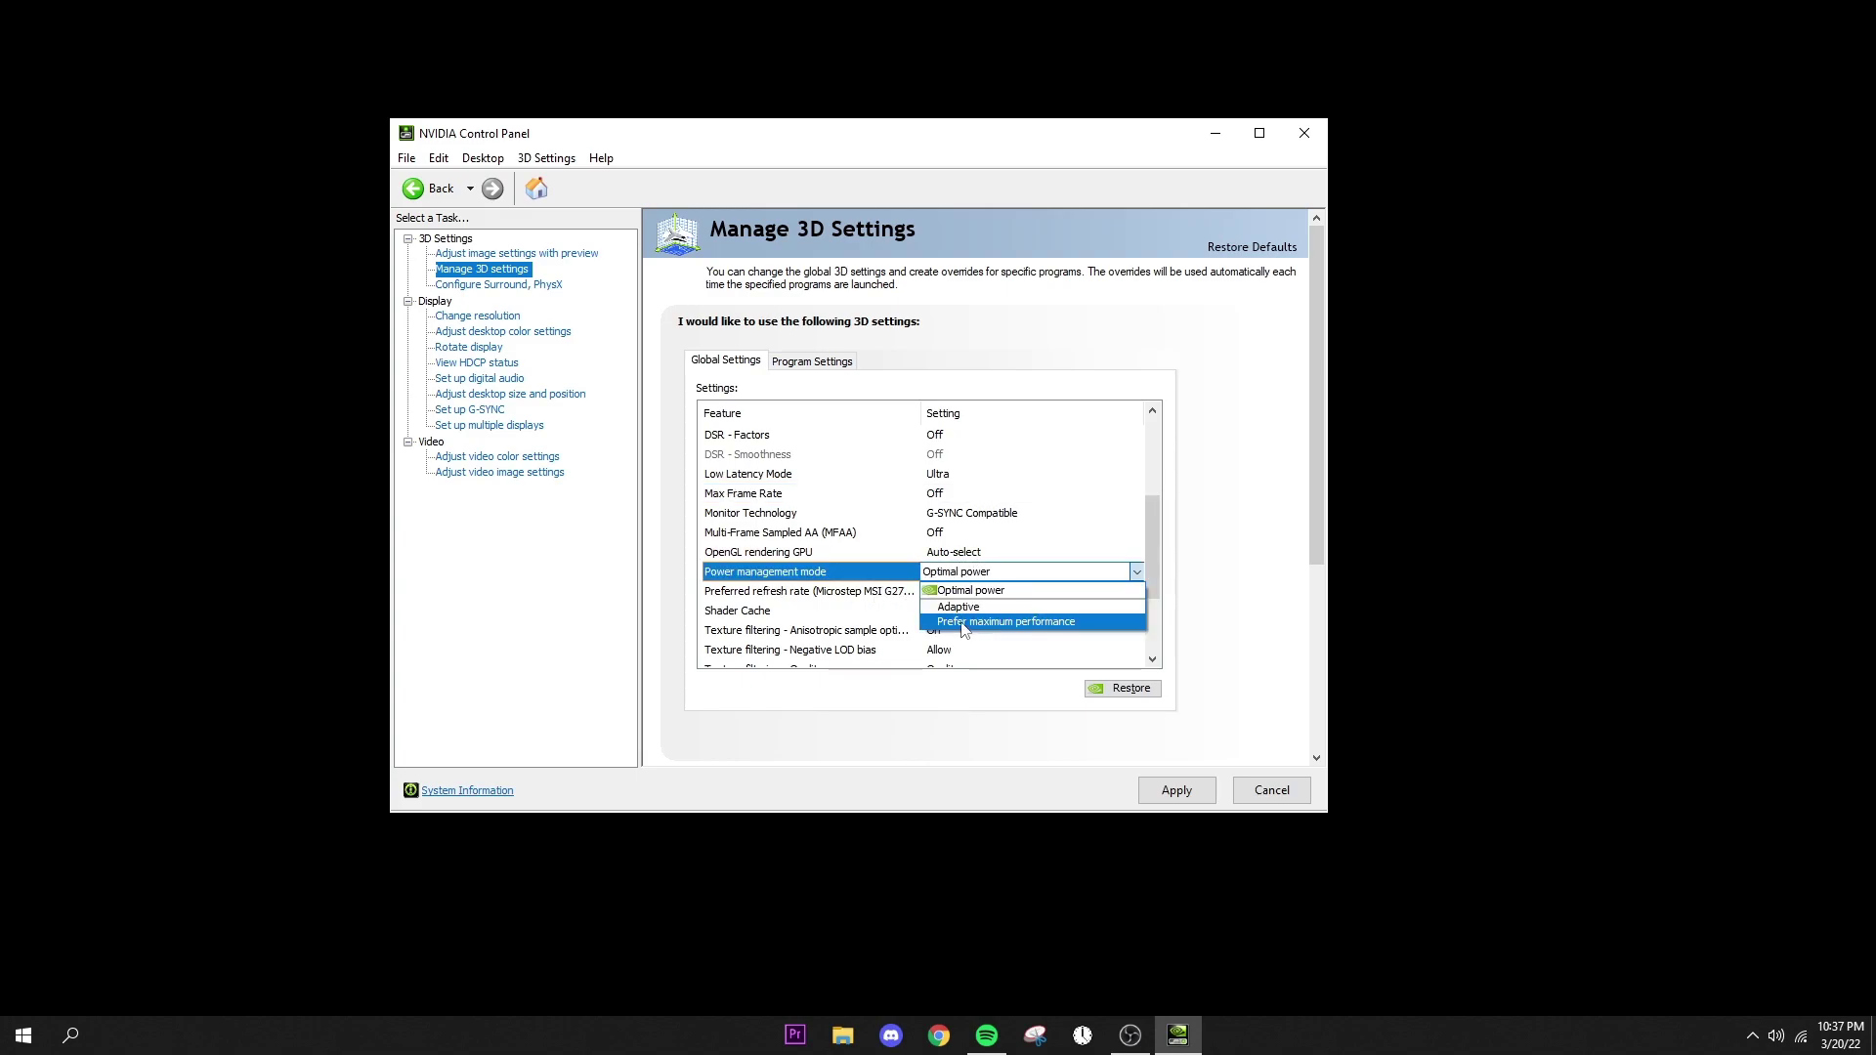
{"action": "left_click", "coordinate": [964, 622]}
Set Texture filtering - Quality to High performance in the global 3D settings
{"action": "scroll", "coordinate": [908, 581], "scroll_direction": "down", "scroll_amount": 1}
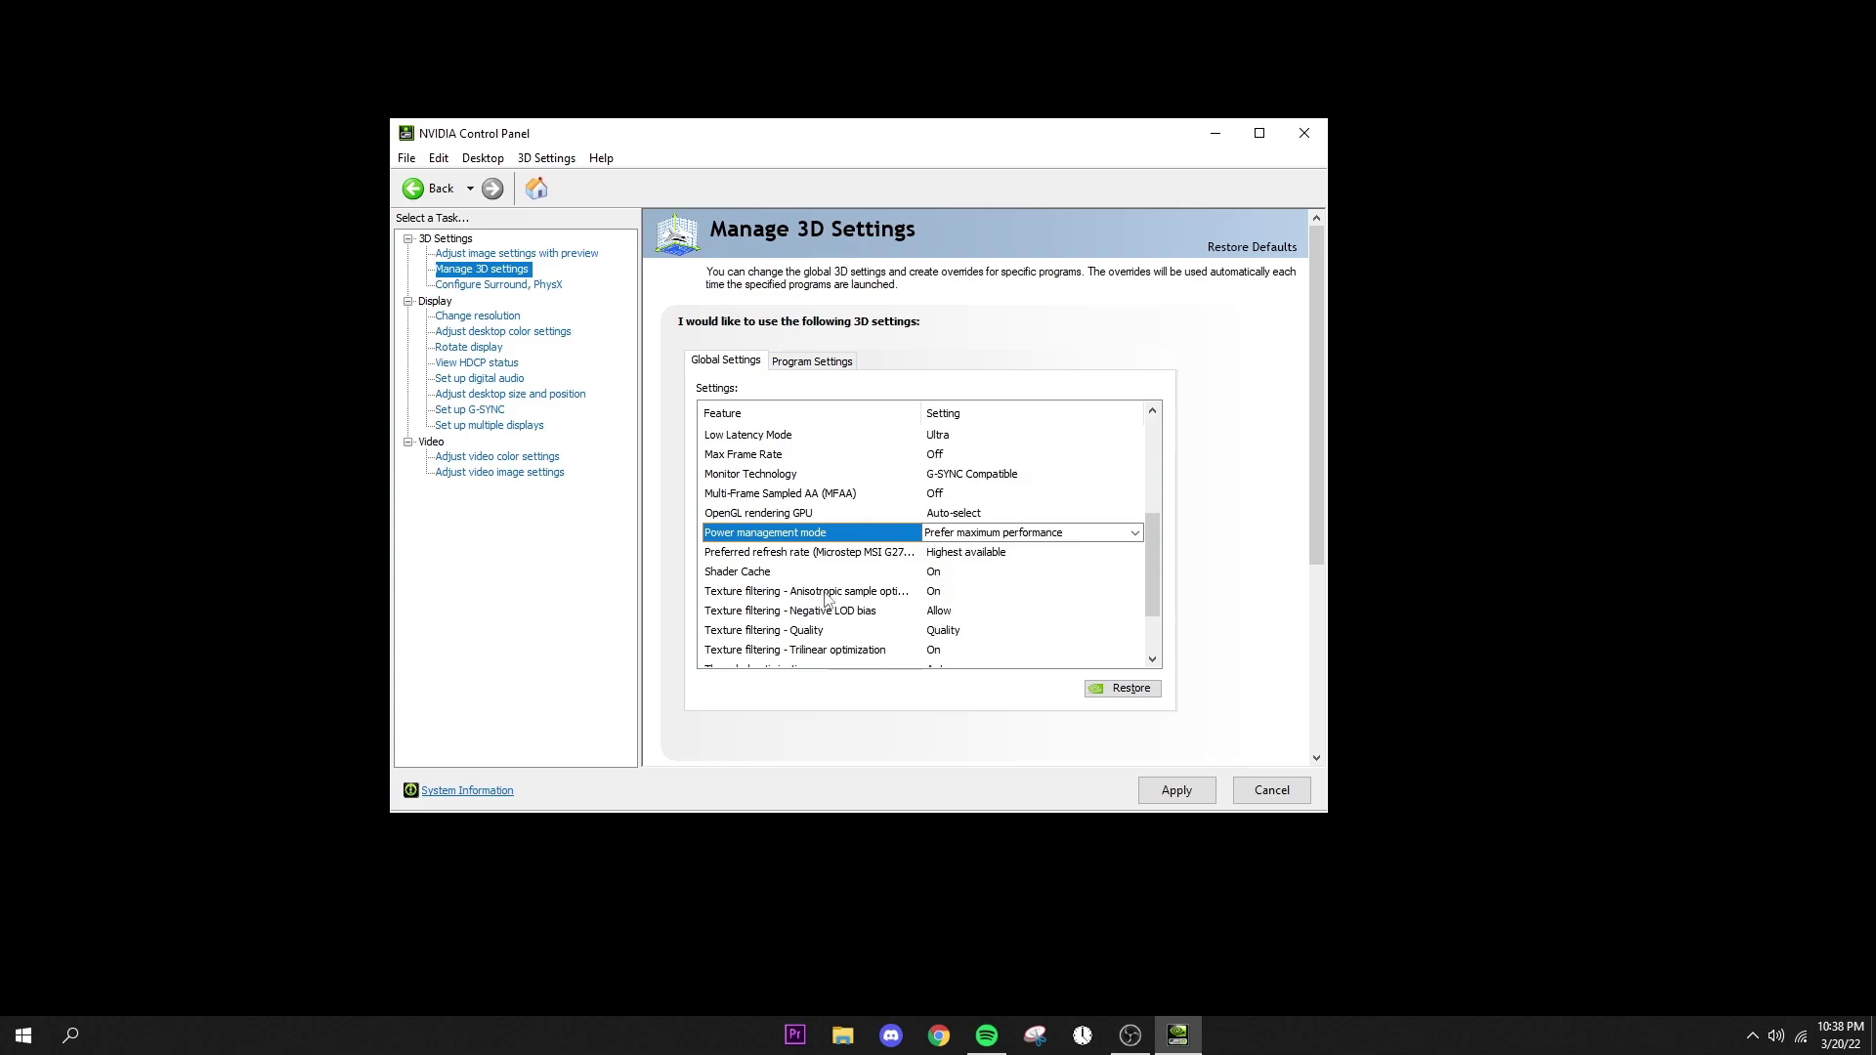
{"action": "scroll", "coordinate": [798, 605], "scroll_direction": "down", "scroll_amount": 1}
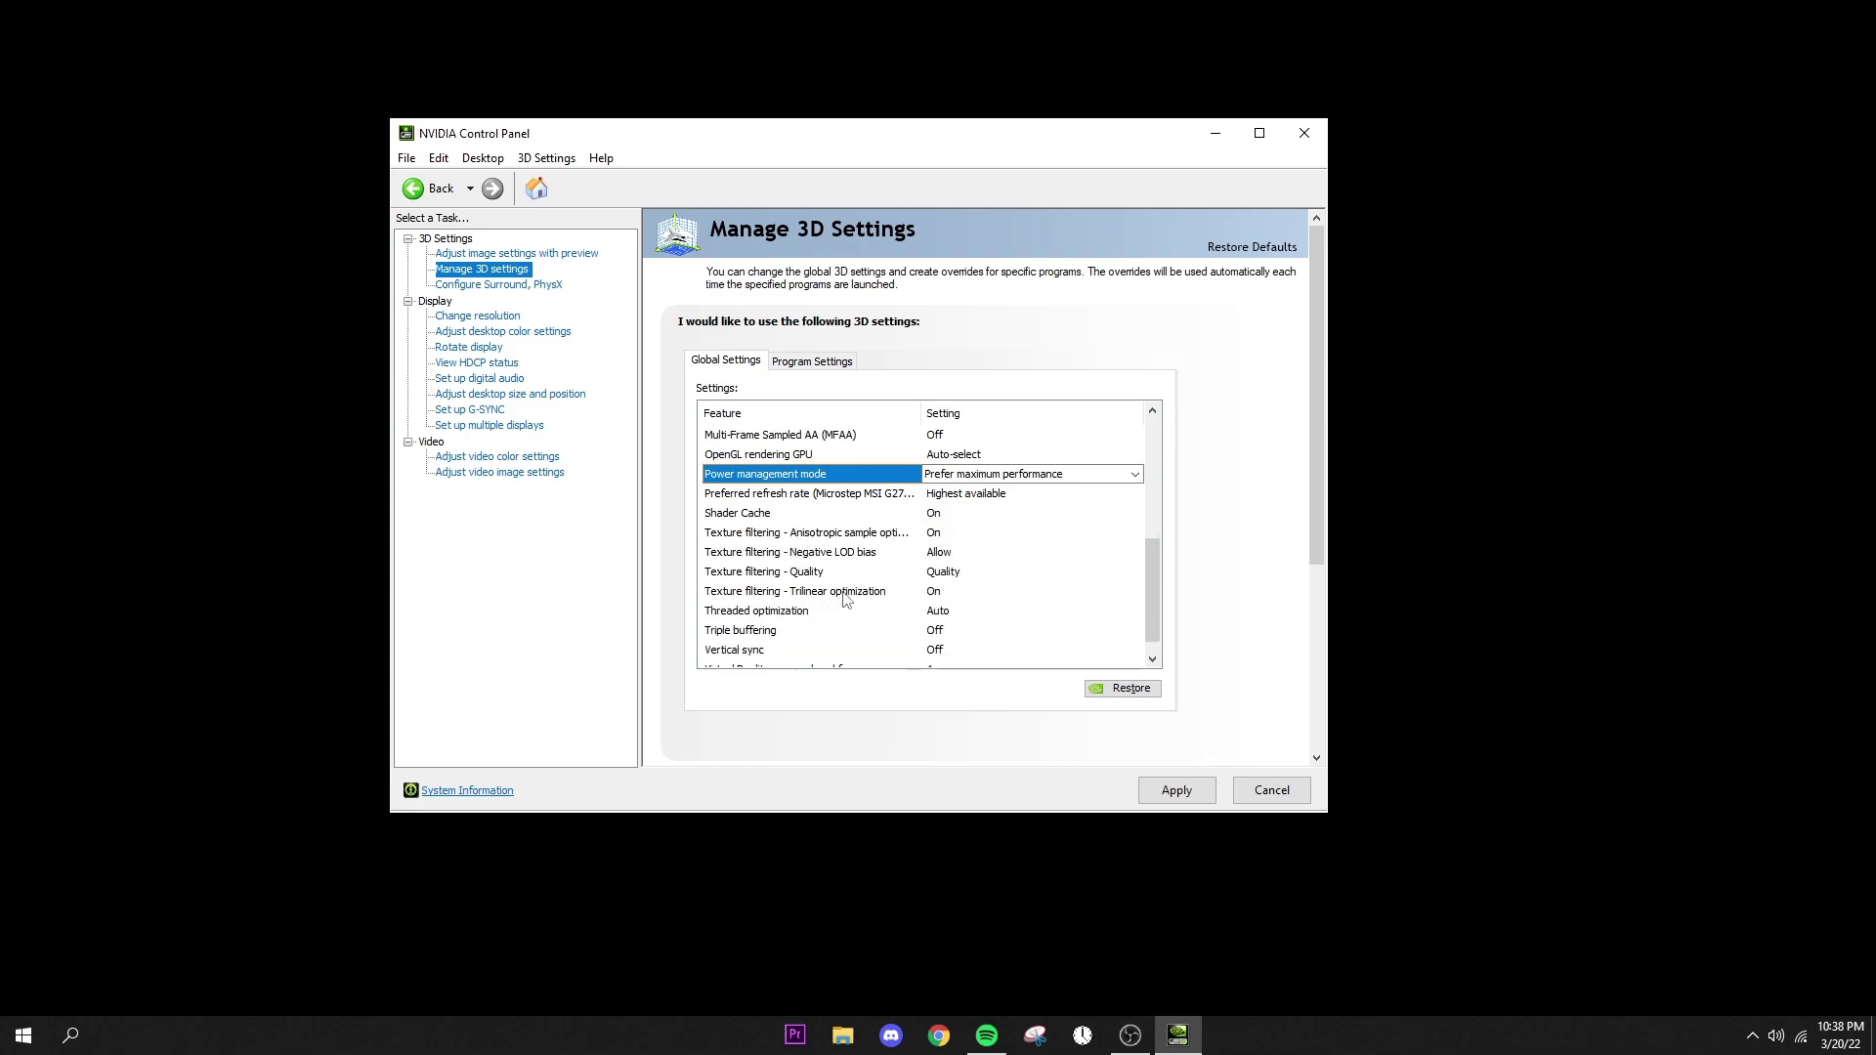
{"action": "left_click", "coordinate": [933, 557]}
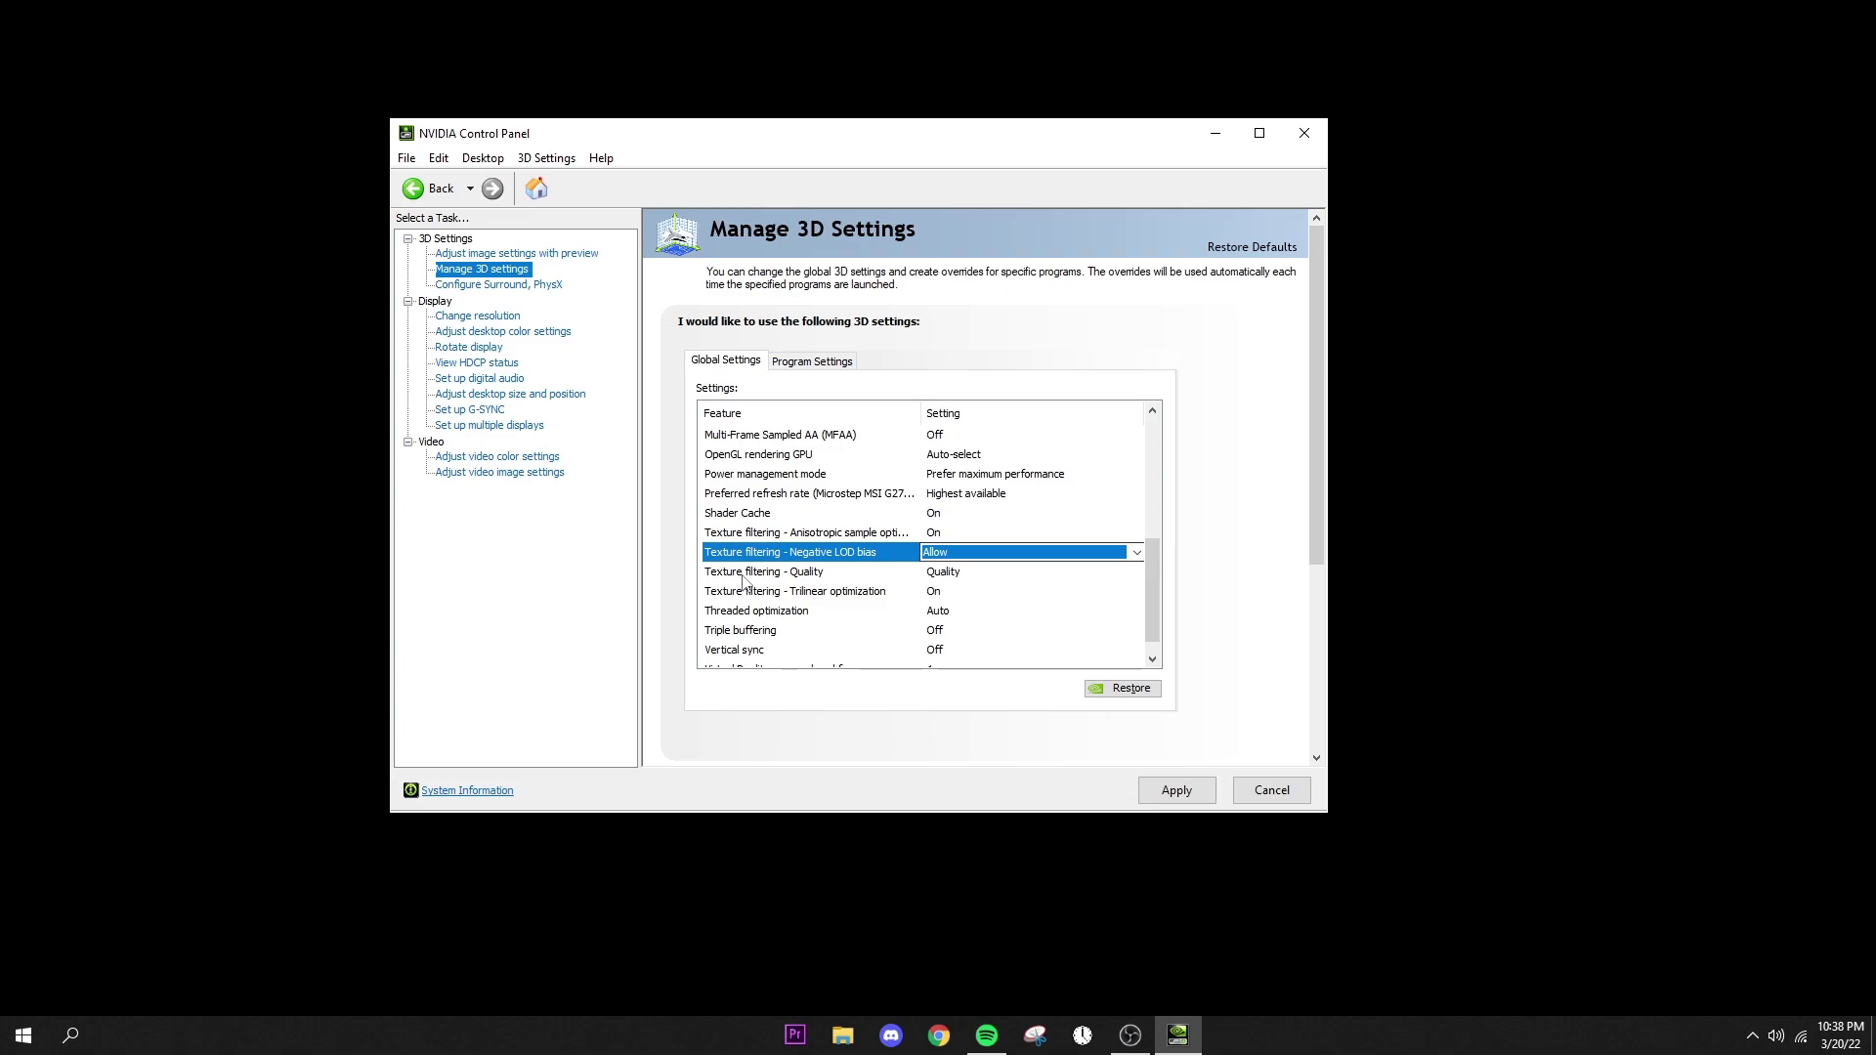
{"action": "left_click", "coordinate": [801, 575]}
{"action": "left_click", "coordinate": [926, 572]}
{"action": "left_click", "coordinate": [973, 646]}
Set Threaded optimization to On, apply the global 3D settings, and close NVIDIA Control Panel
{"action": "scroll", "coordinate": [830, 586], "scroll_direction": "down", "scroll_amount": 1}
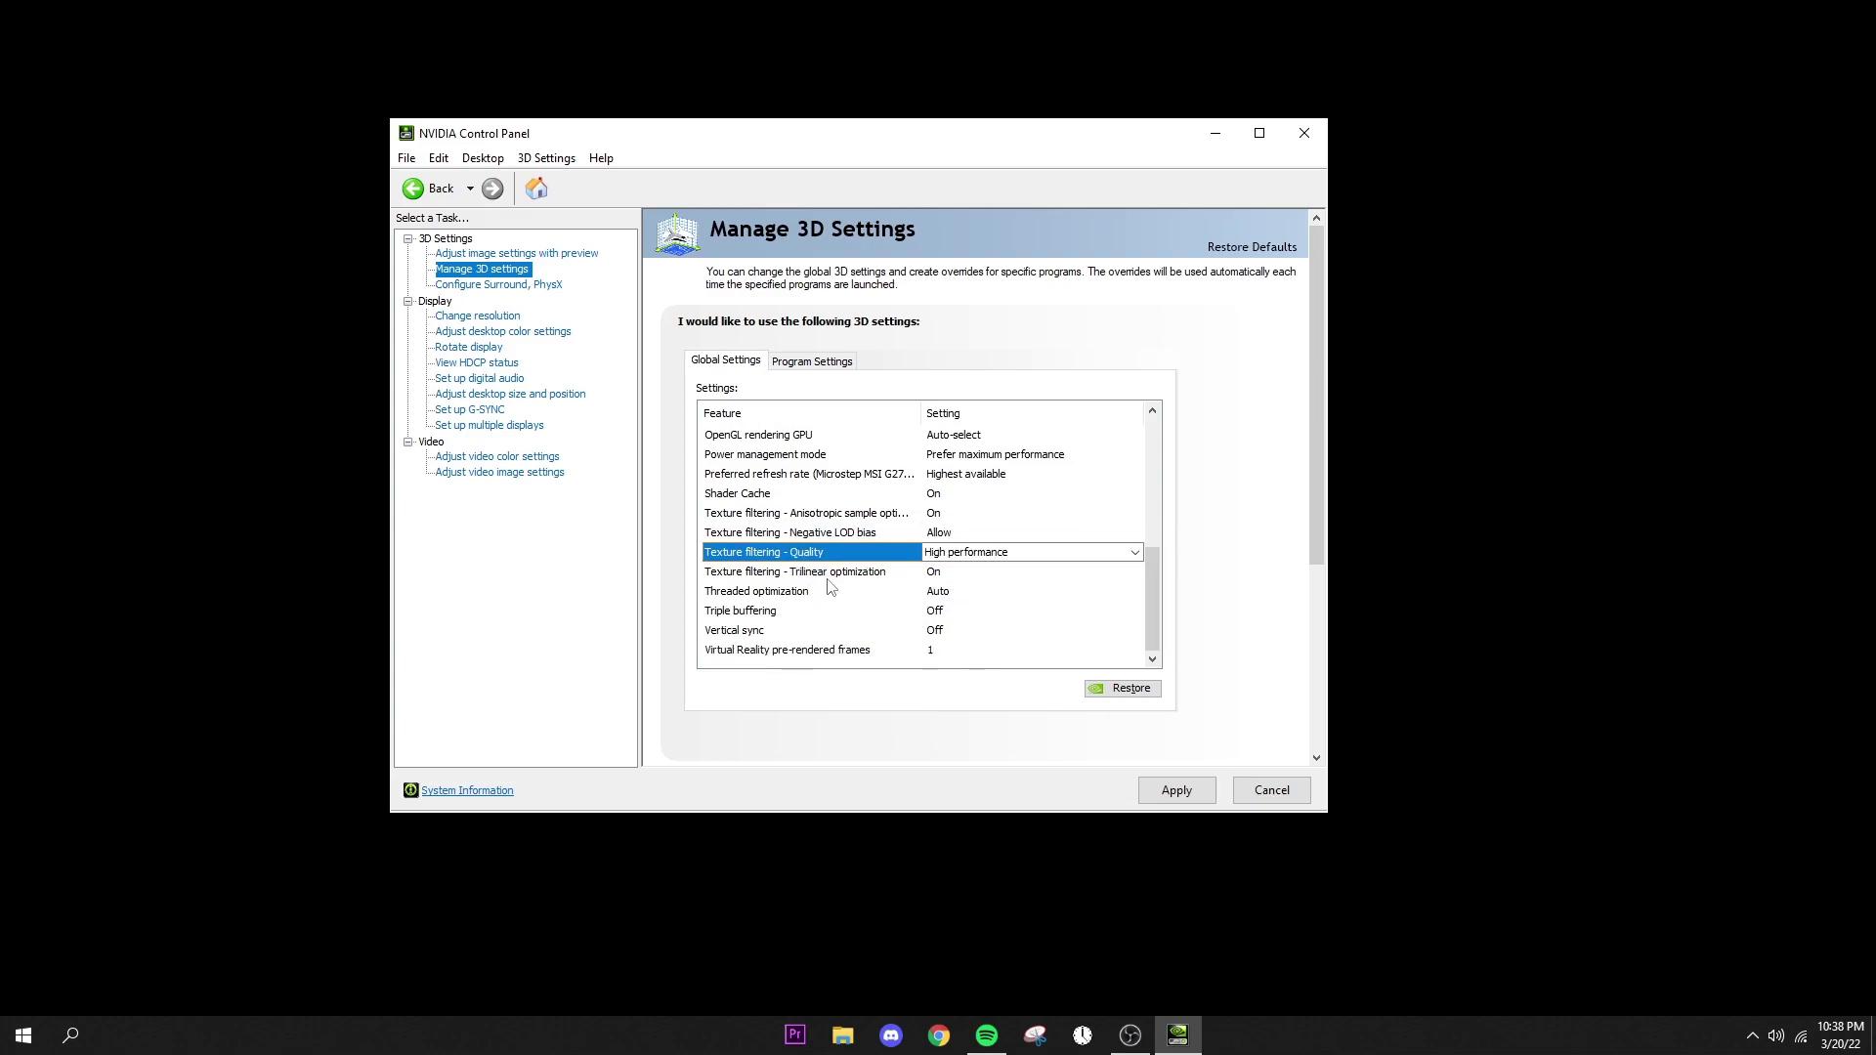
{"action": "left_click", "coordinate": [944, 592]}
{"action": "left_click", "coordinate": [944, 592]}
{"action": "left_click", "coordinate": [938, 649]}
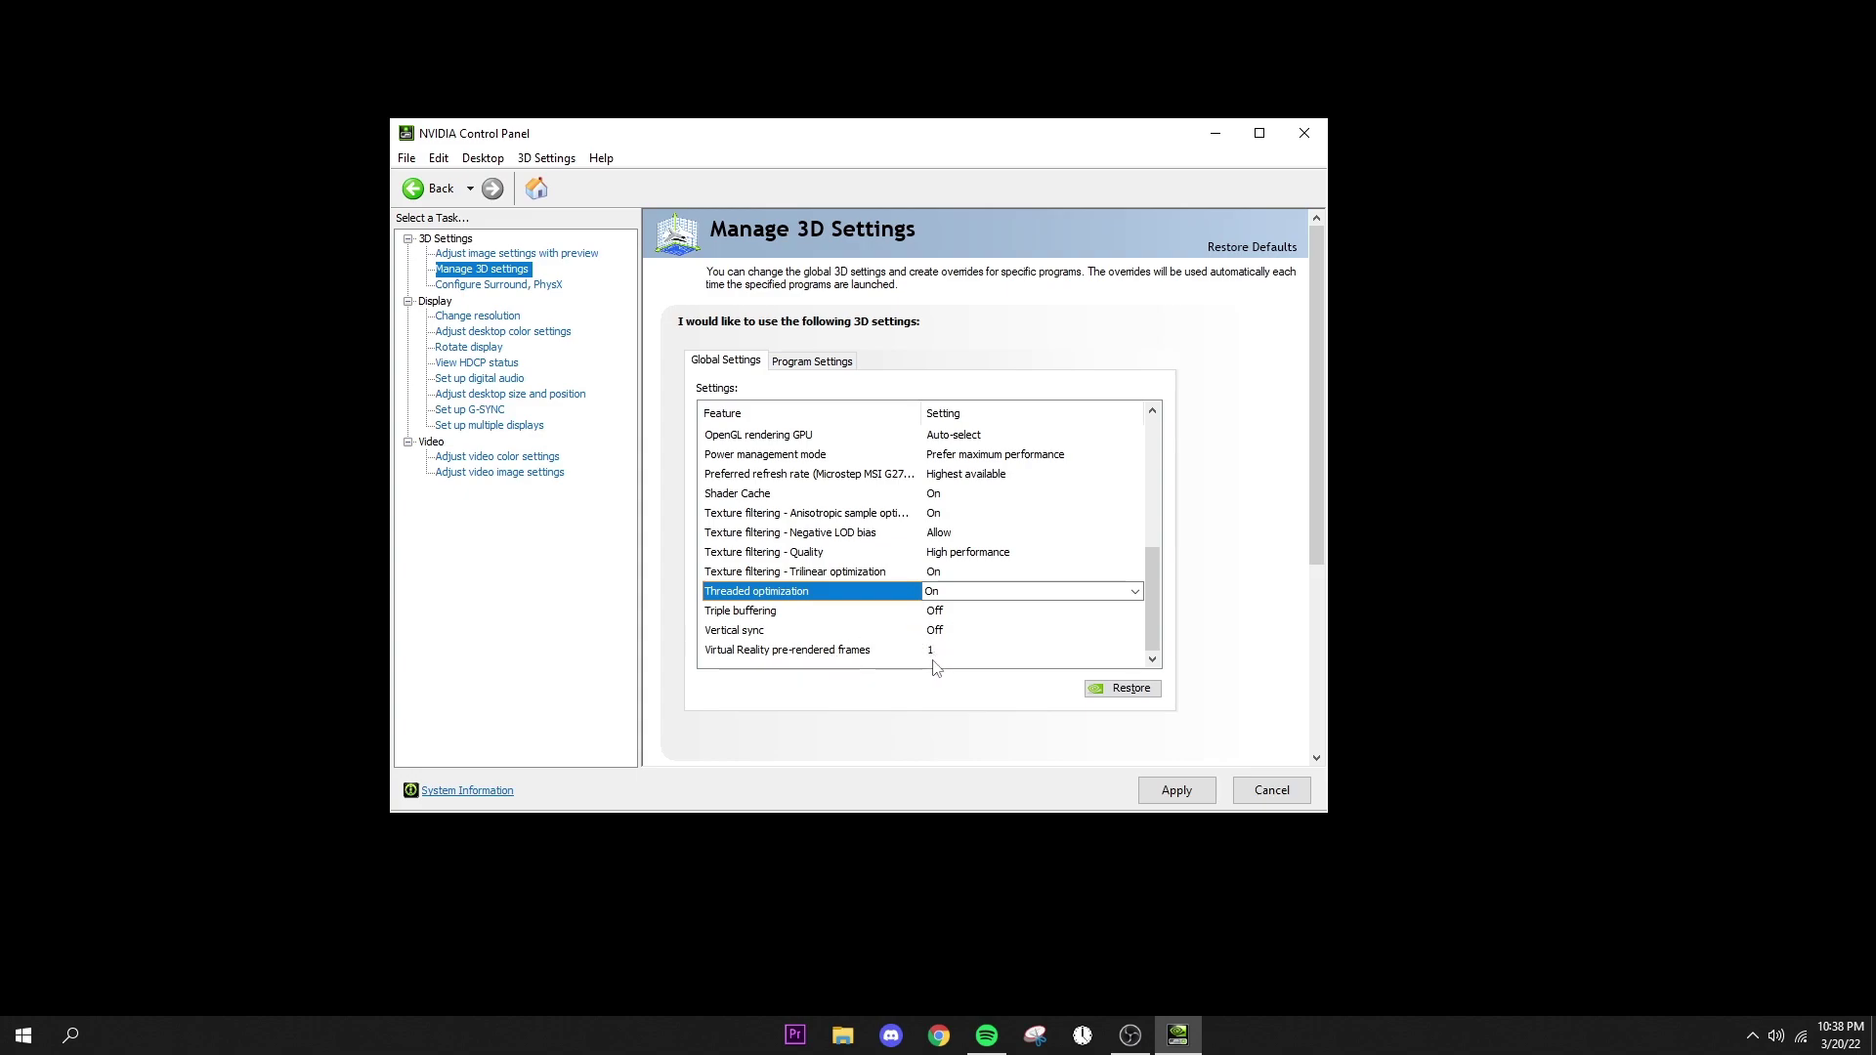
{"action": "left_click", "coordinate": [1177, 792]}
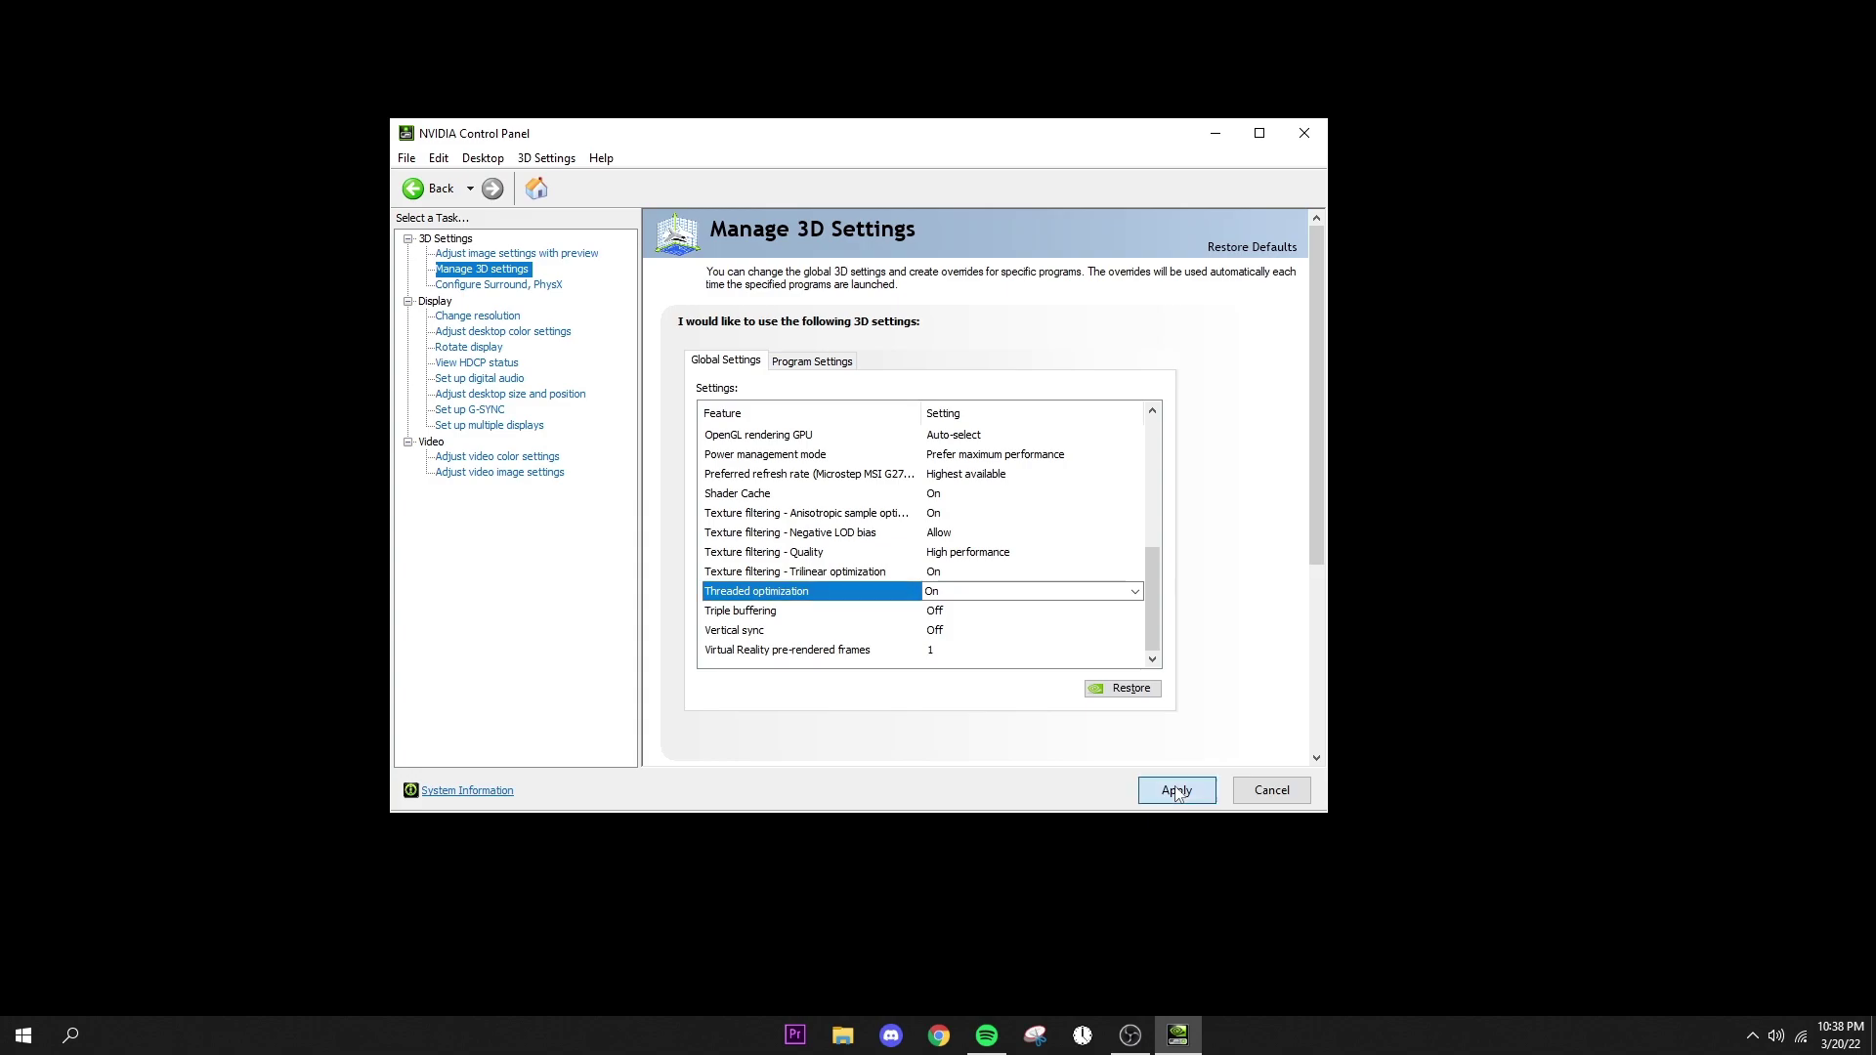
{"action": "left_click", "coordinate": [1301, 137]}
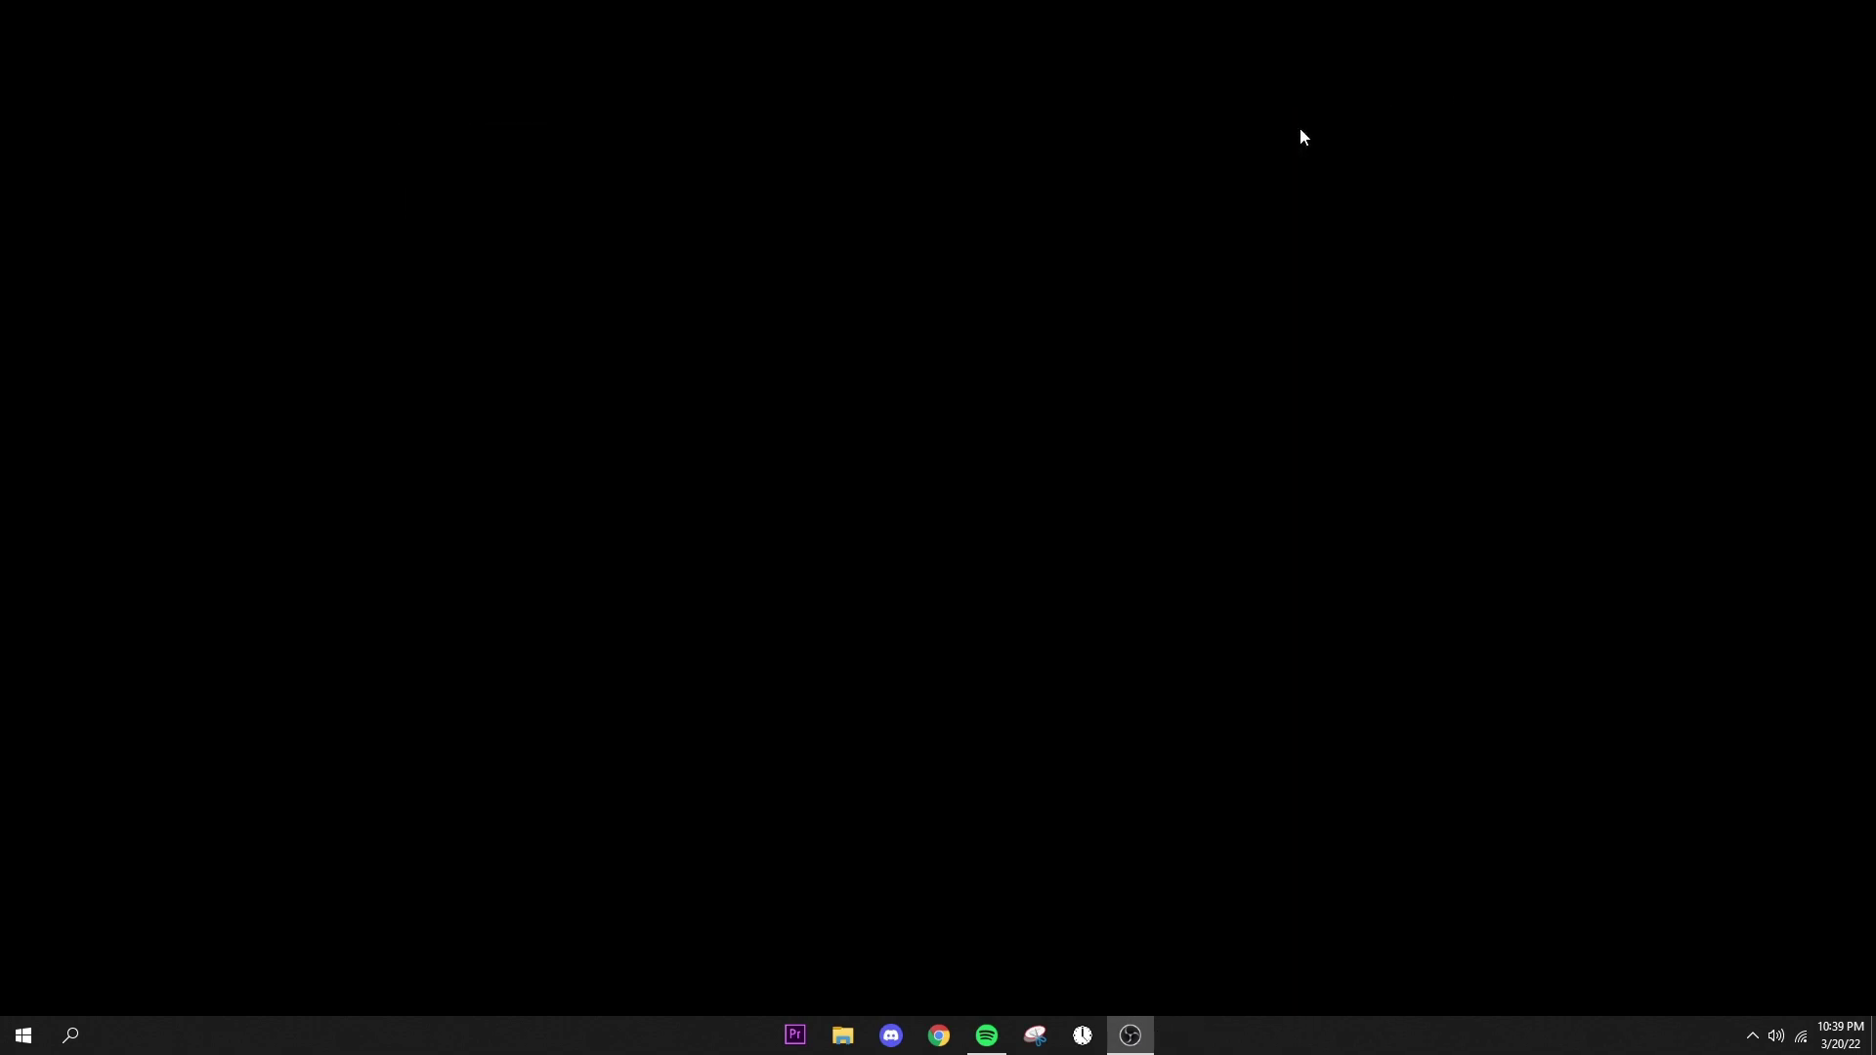